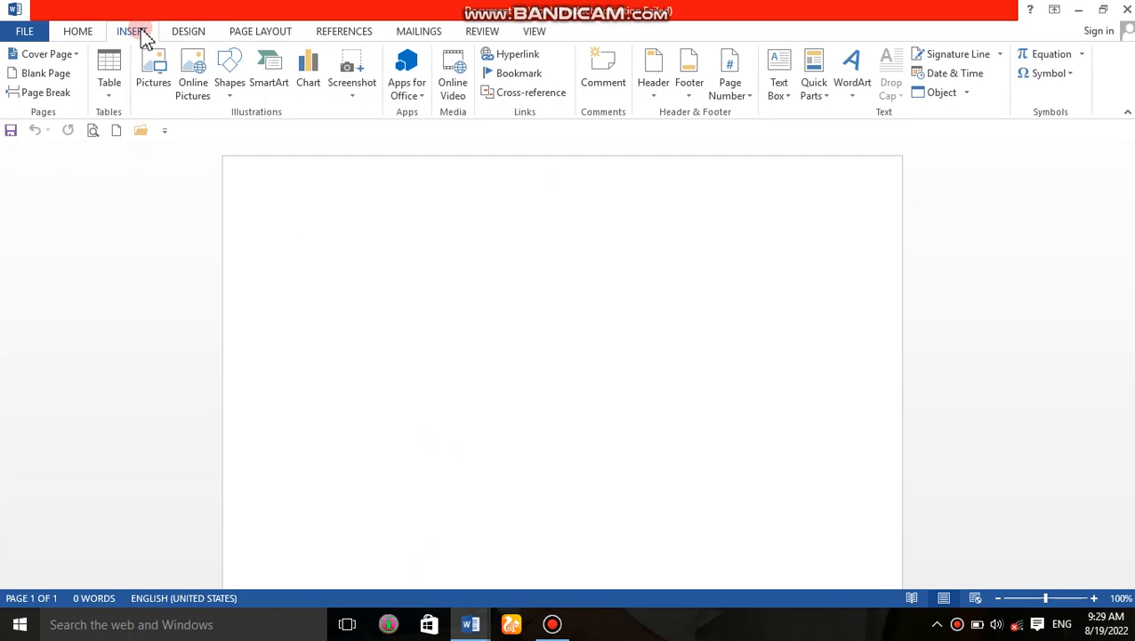
left_click(221, 84)
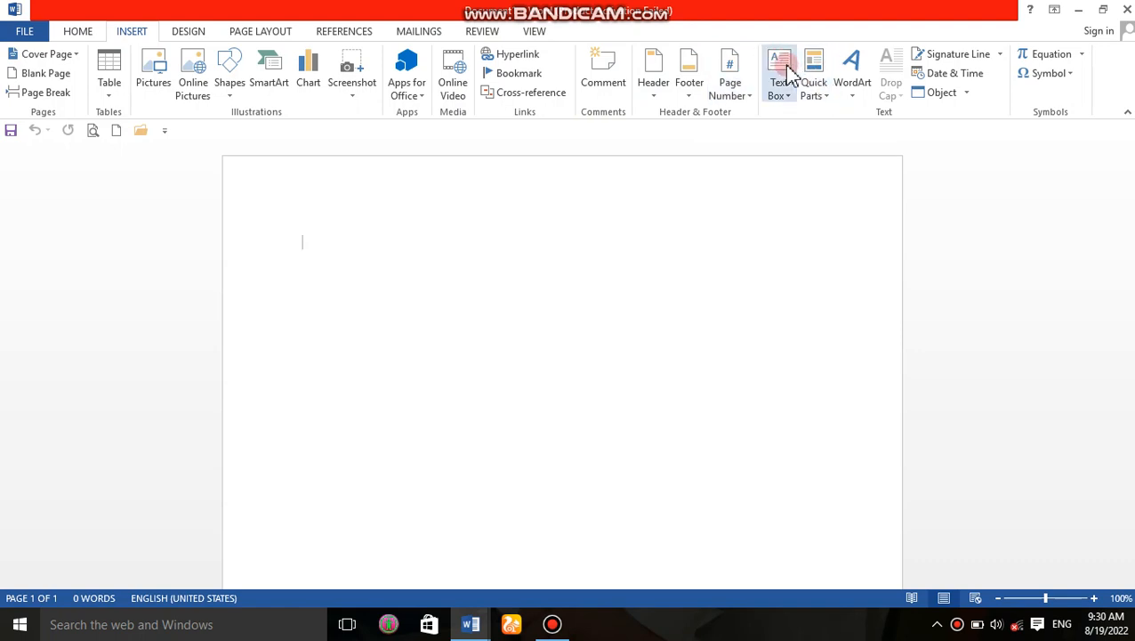
left_click(818, 86)
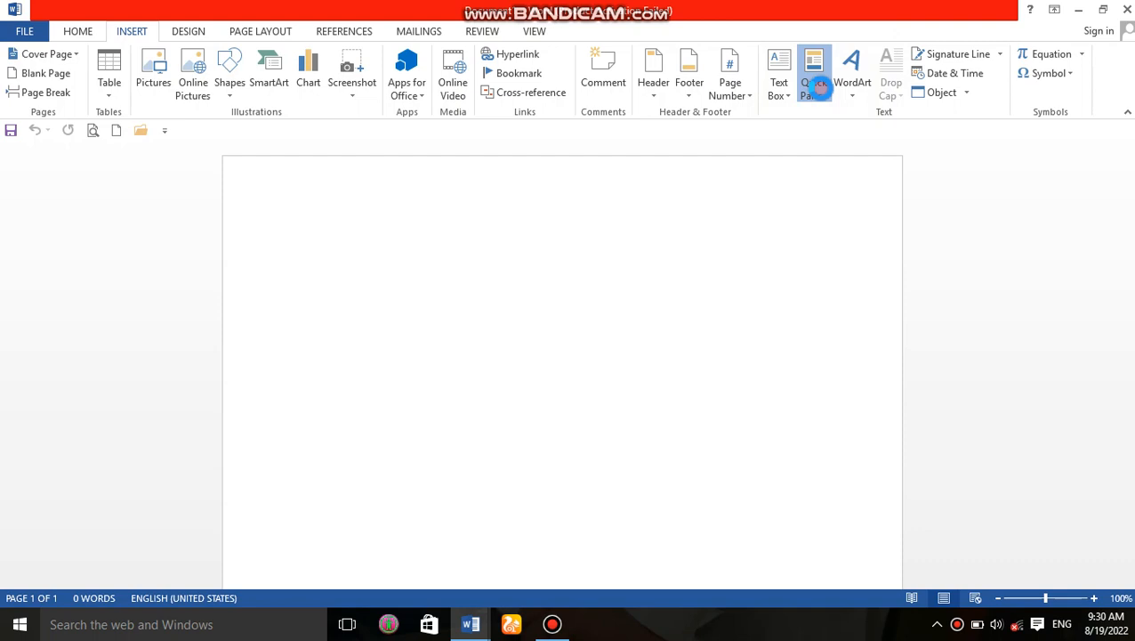
left_click(823, 96)
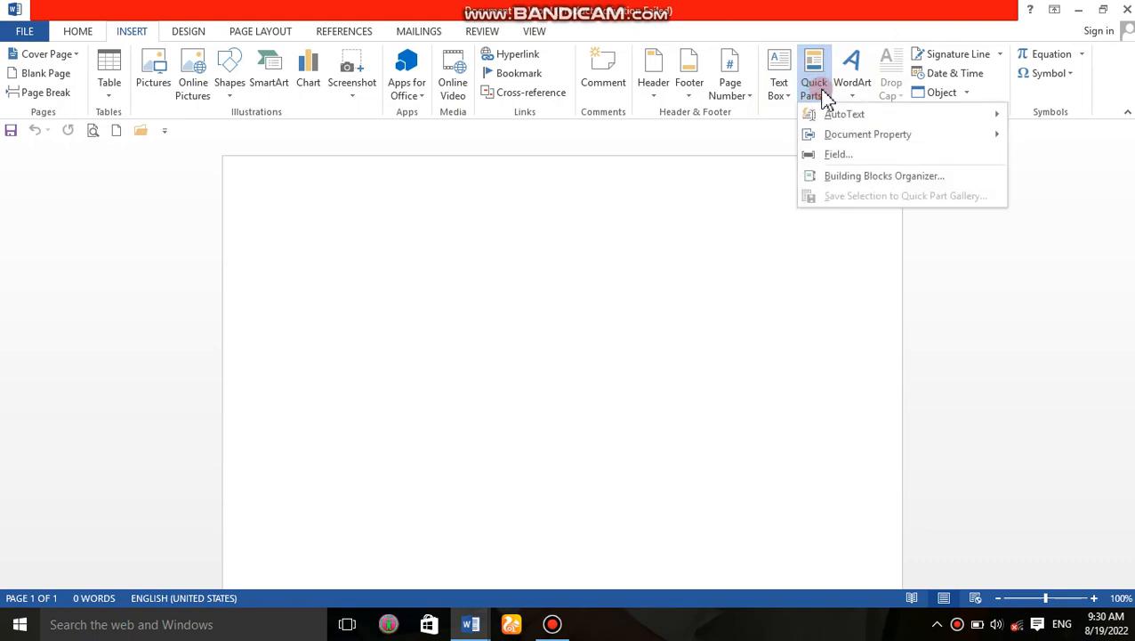
Enter the line "Faqeery institute of science and english" at the start of the blank document.
left_click(338, 260)
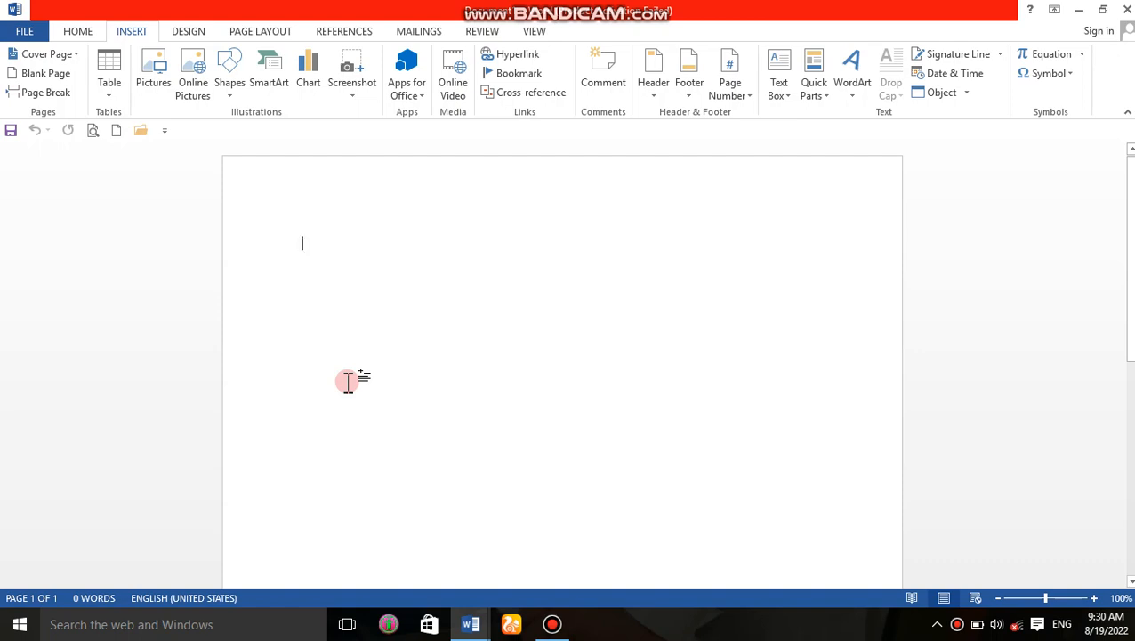
type("fa")
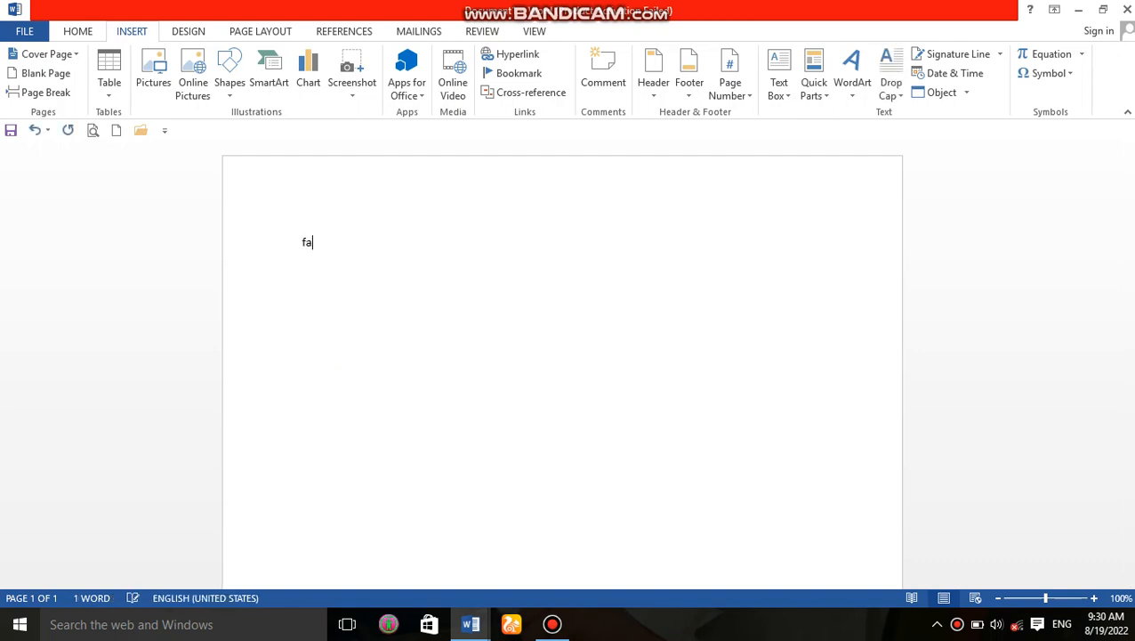
type("qeery ins")
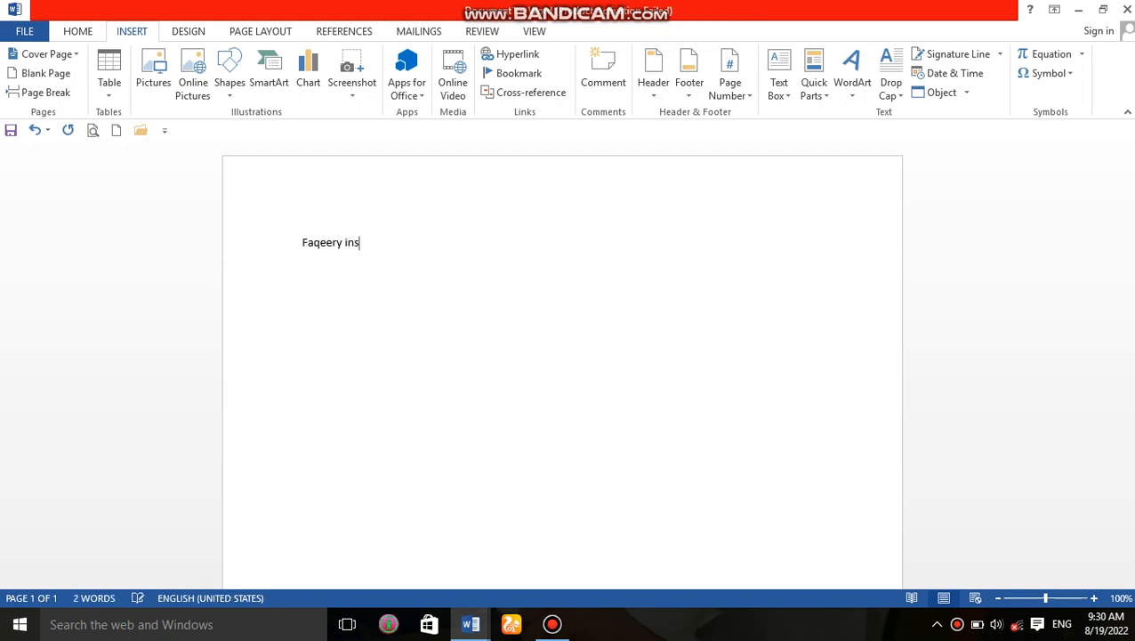
type("titute of scien")
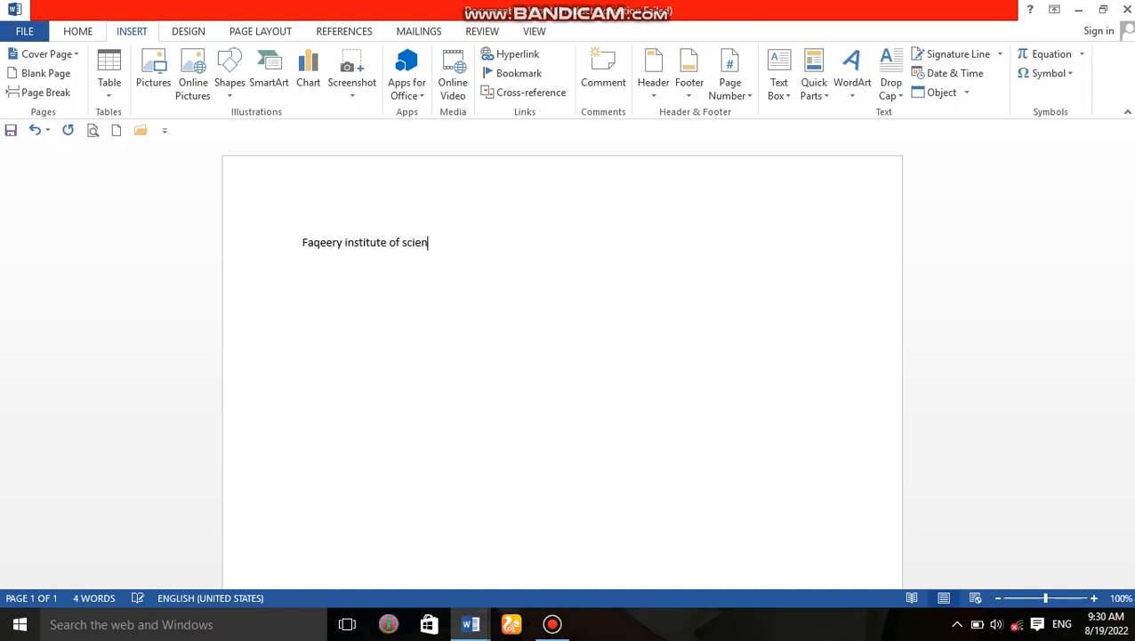
type("ce  and english")
mouse_move(1090, 630)
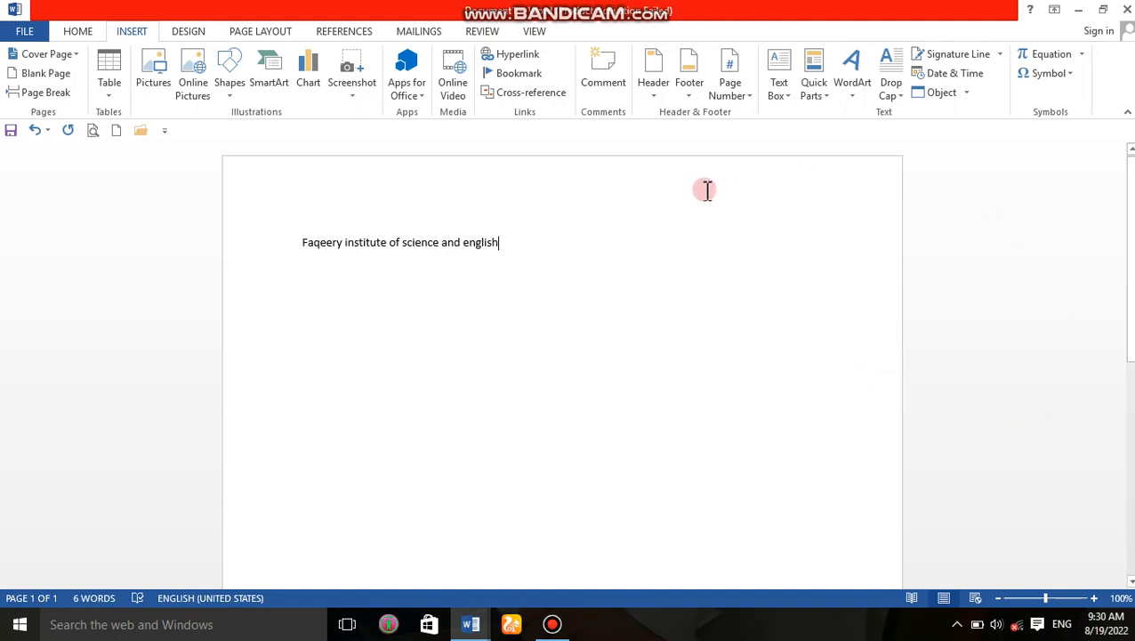
Select the whole typed line and start saving it as a new building block in the Quick Parts gallery.
left_click_drag(499, 242, 304, 242)
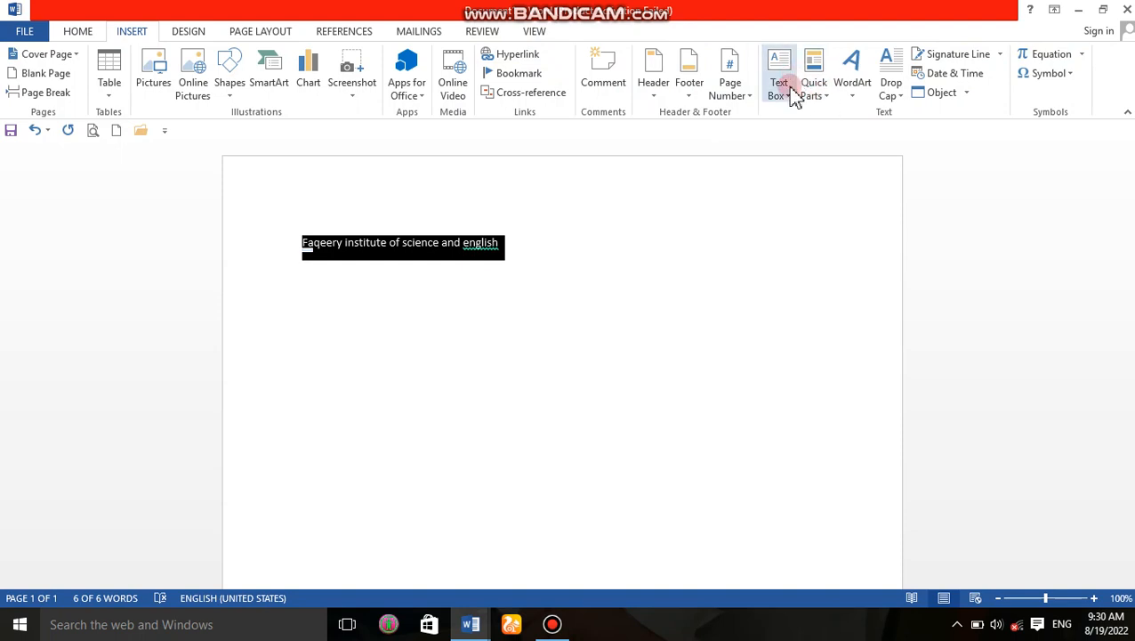
left_click(820, 94)
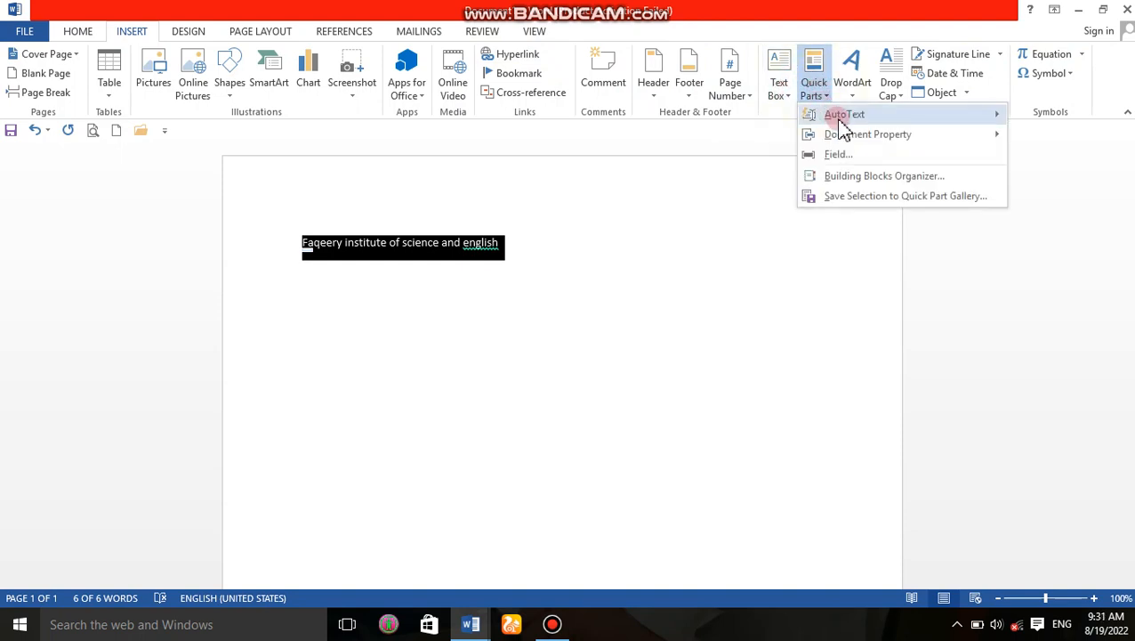
mouse_move(847, 114)
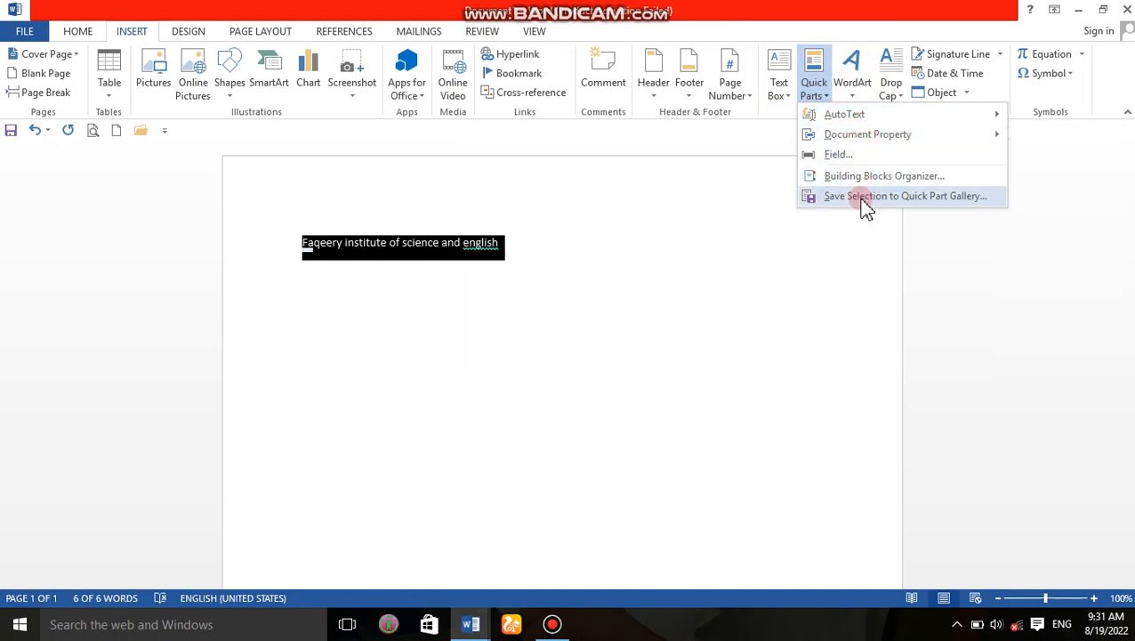
left_click(864, 197)
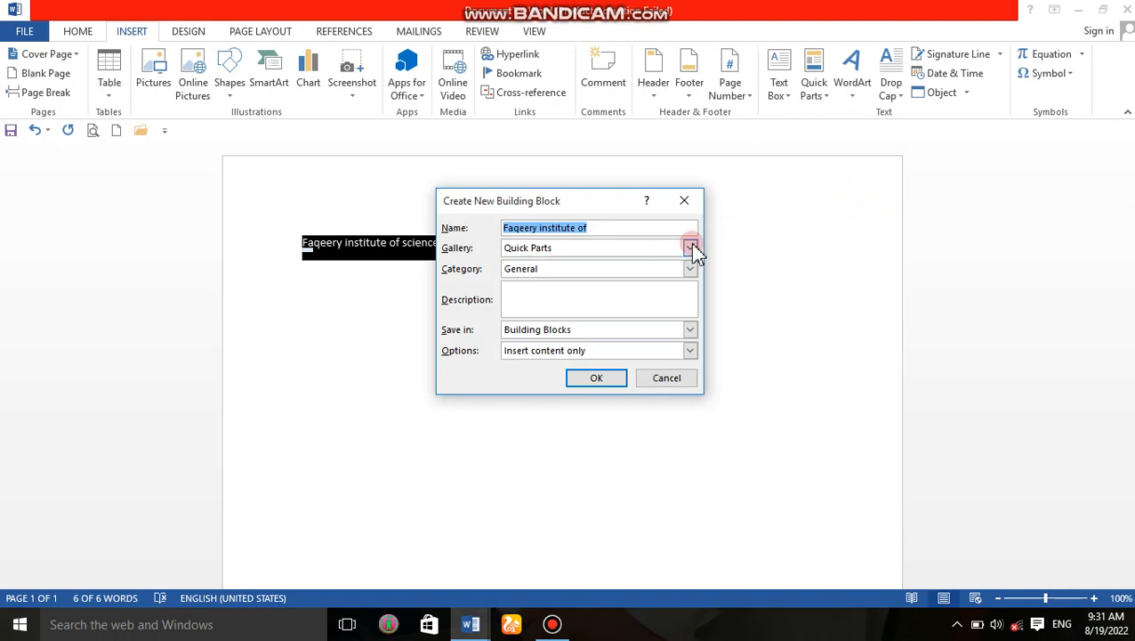
left_click(692, 249)
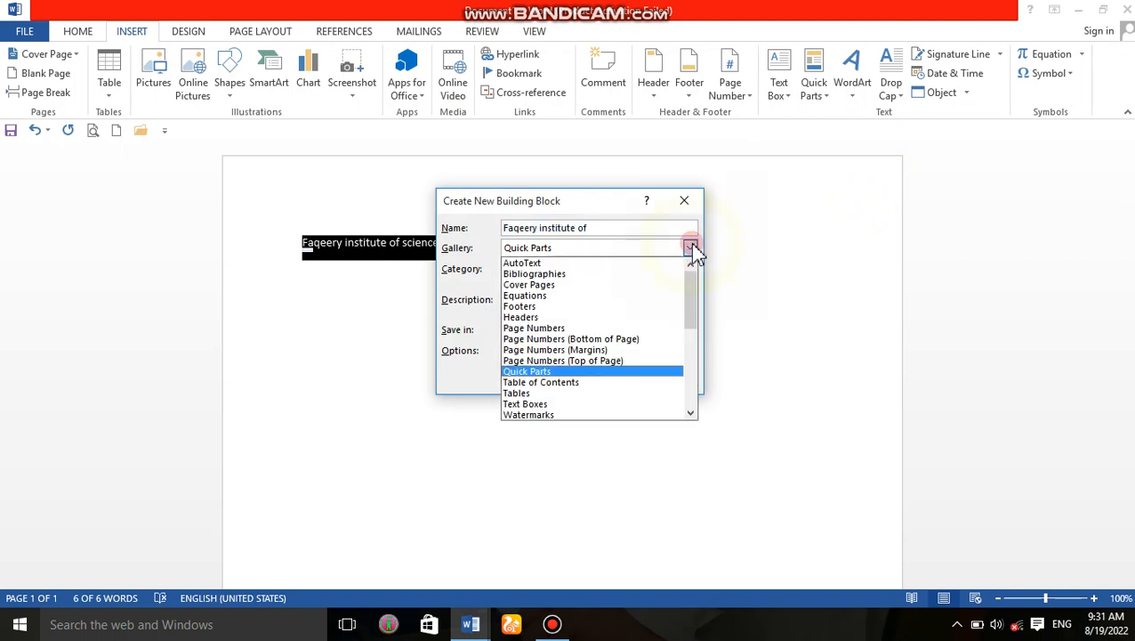
left_click(582, 374)
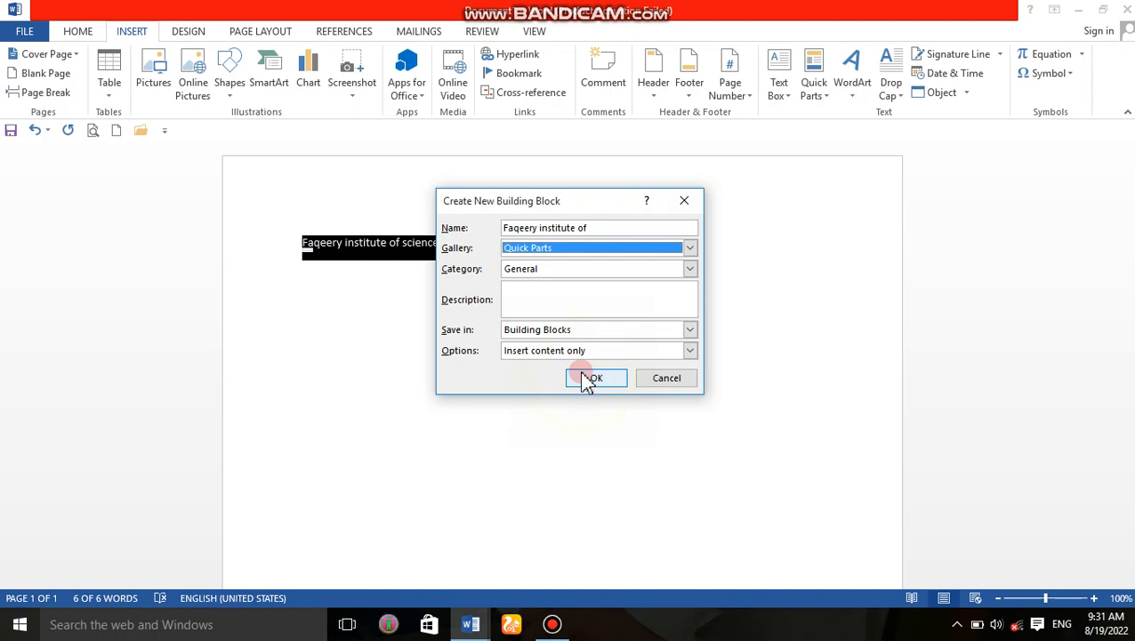
Shorten the new building block's name to "Faqeery" and save it.
left_click(604, 227)
key("BackSpace")
key("BackSpace")
key("BackSpace")
key("BackSpace")
key("BackSpace")
key("BackSpace")
key("BackSpace")
key("BackSpace")
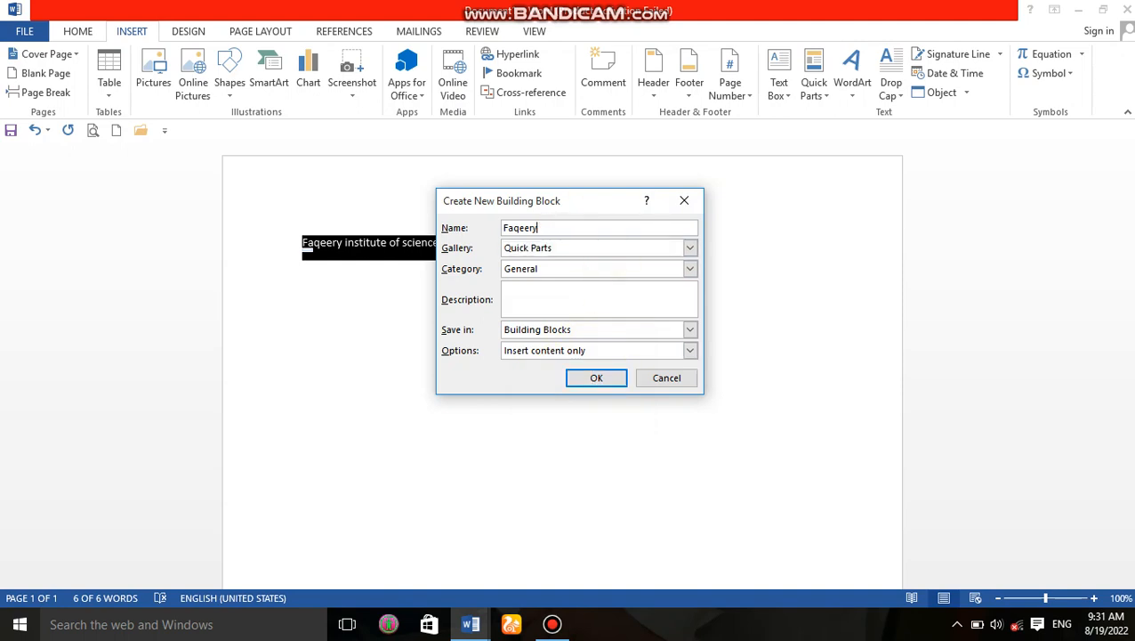
left_click(602, 377)
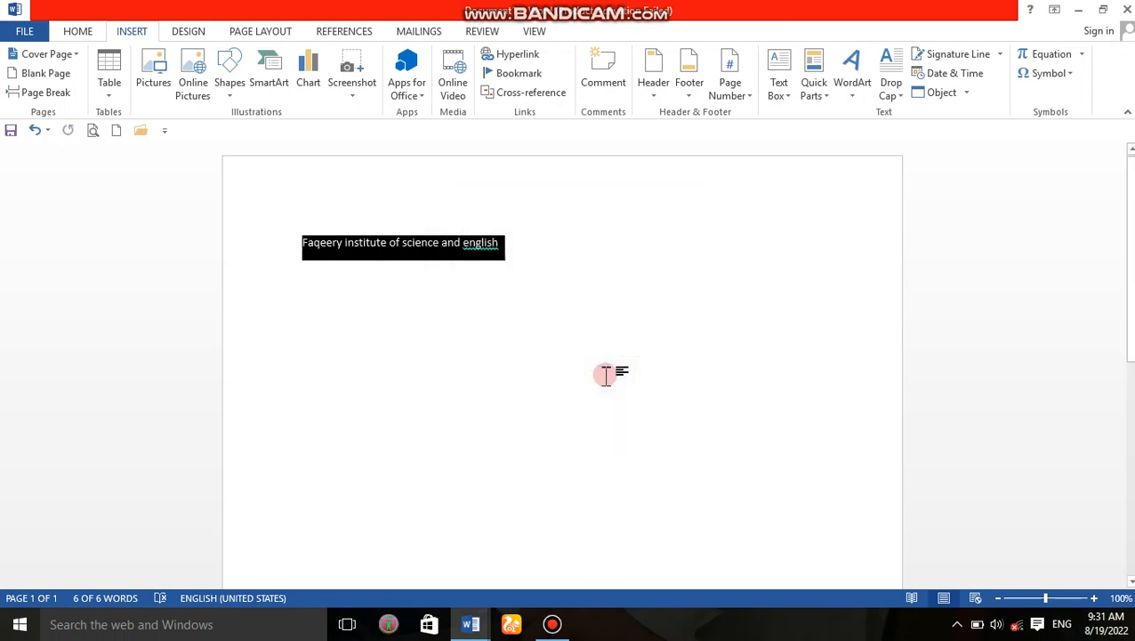
Write "faqeery" after the existing line and accept the AutoText suggestion to insert its full phrase.
left_click(559, 236)
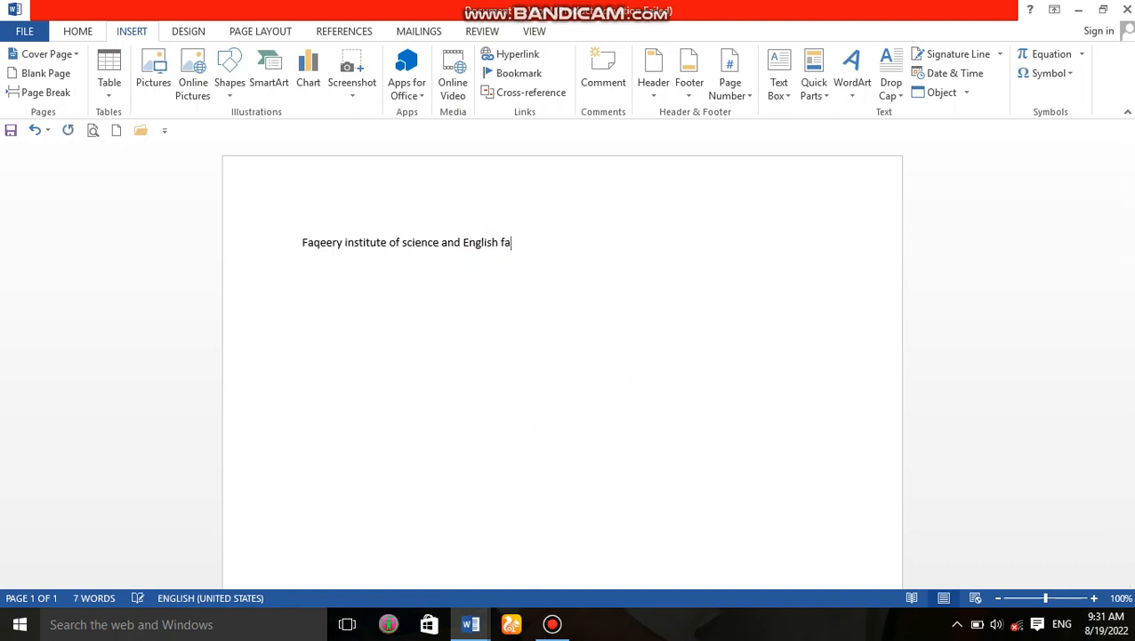
type("faqeery")
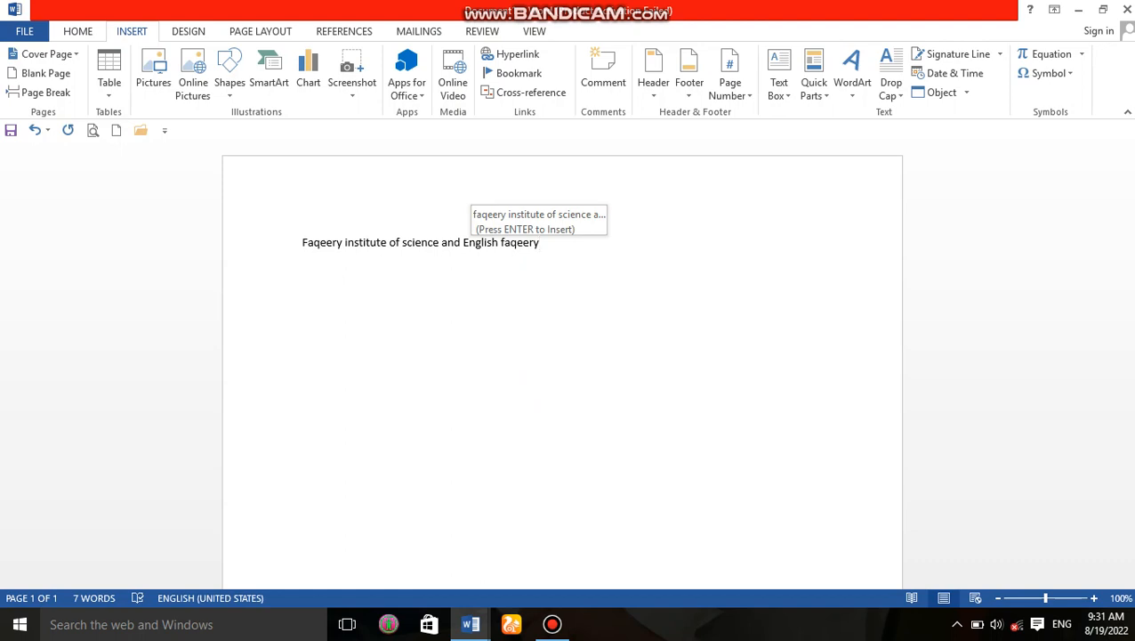
key("Return")
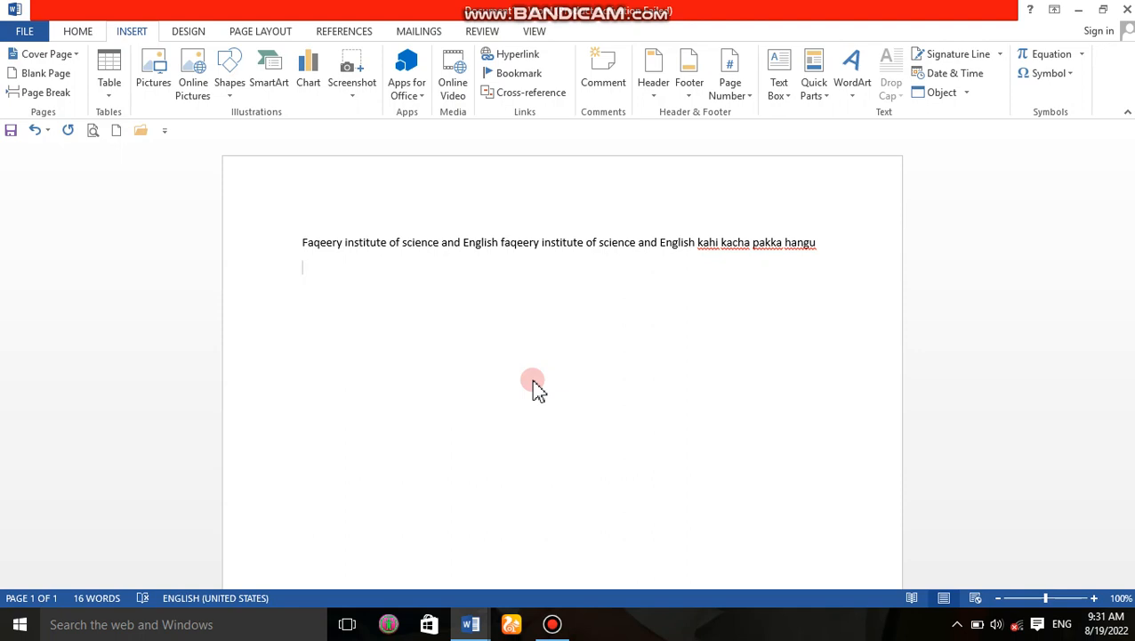
Insert the "afghan" AutoText entry on the second line of the document.
left_click(827, 98)
mouse_move(880, 270)
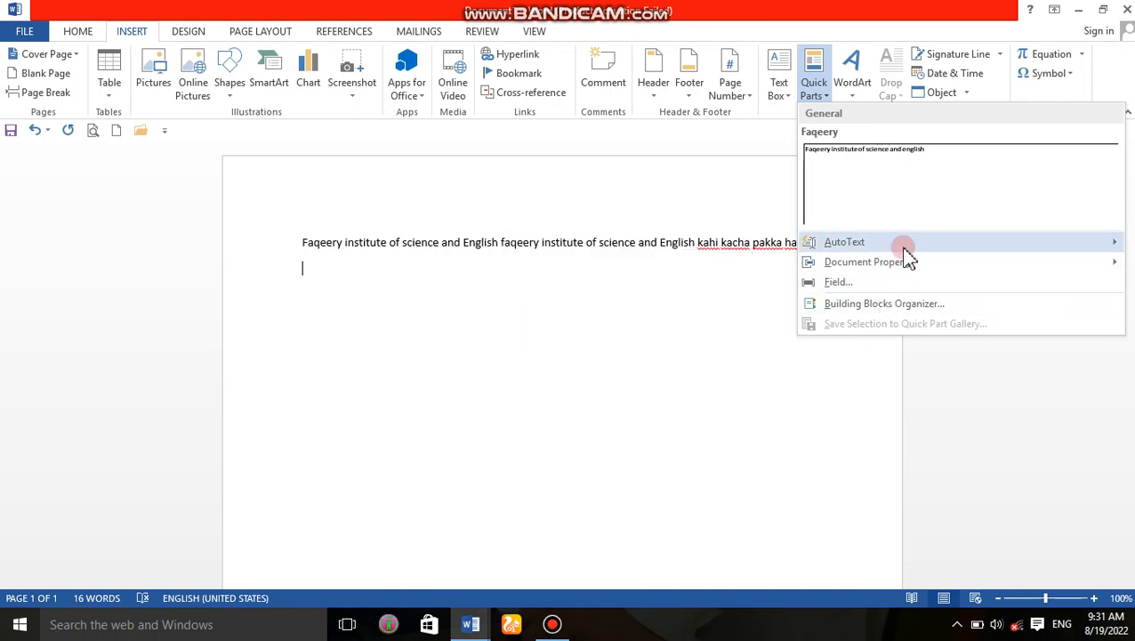
mouse_move(904, 249)
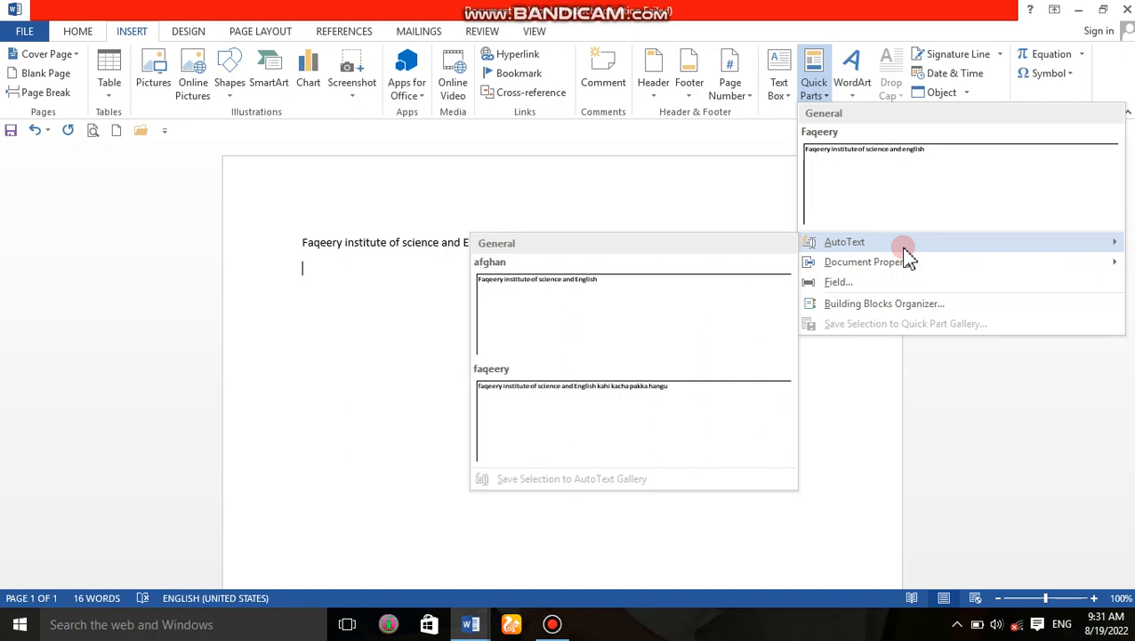
left_click(700, 341)
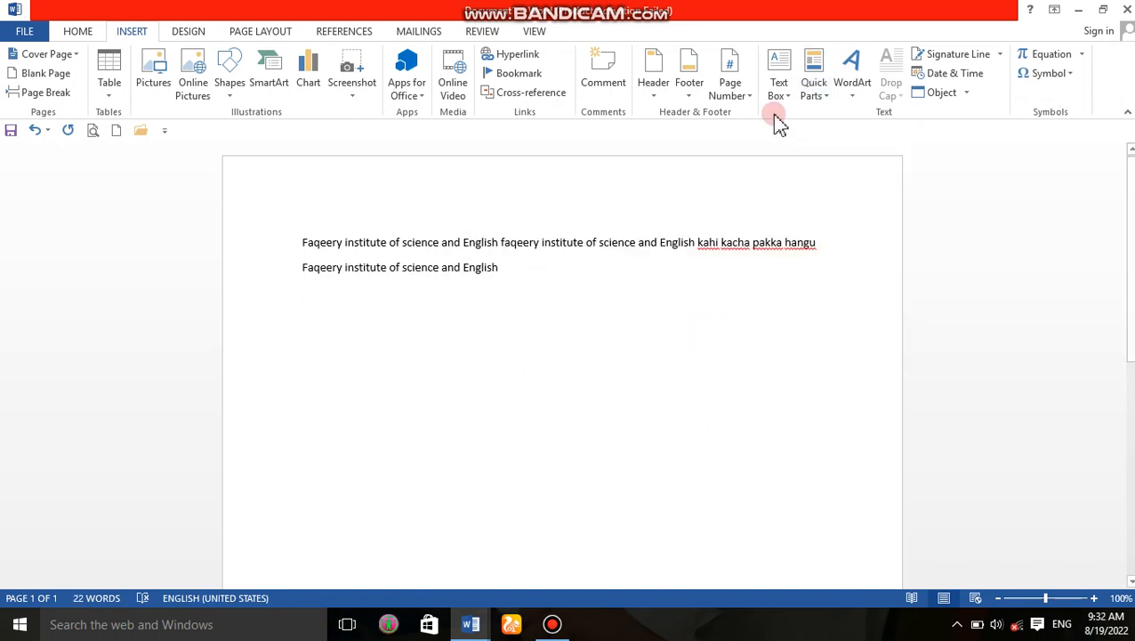
Insert the "faqeery" AutoText entry below the second line of the document.
left_click(830, 98)
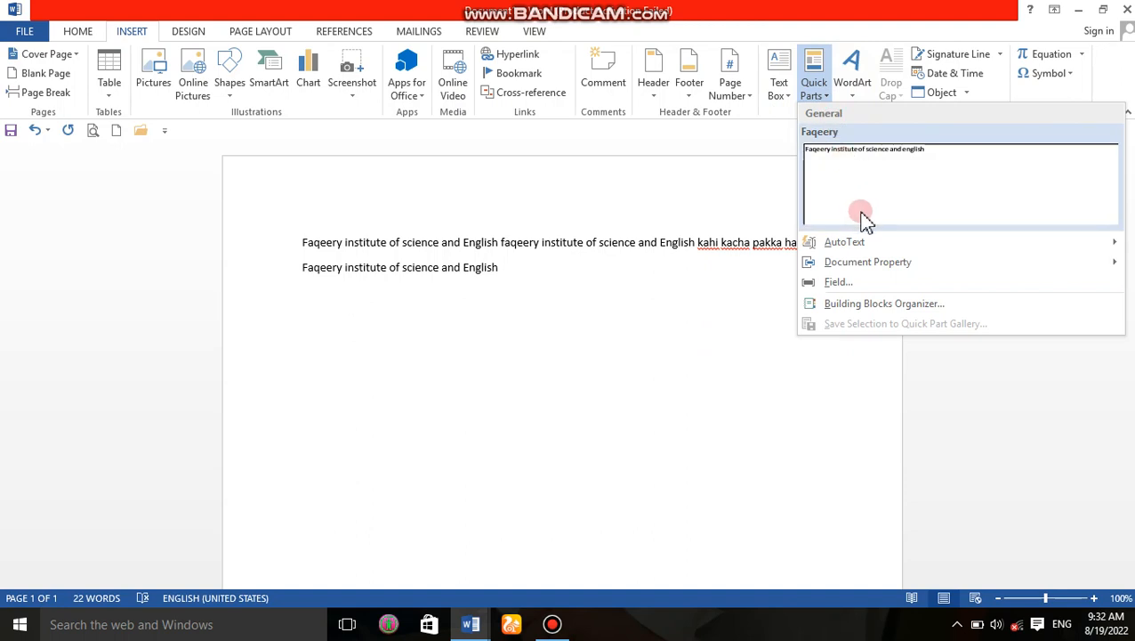
mouse_move(882, 241)
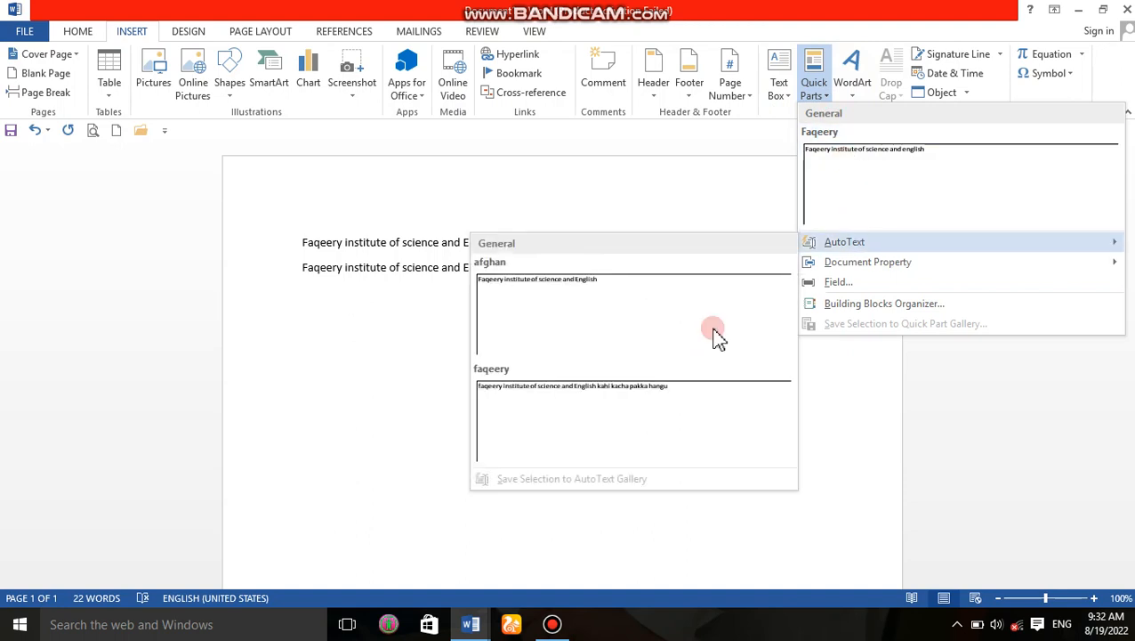
left_click(658, 384)
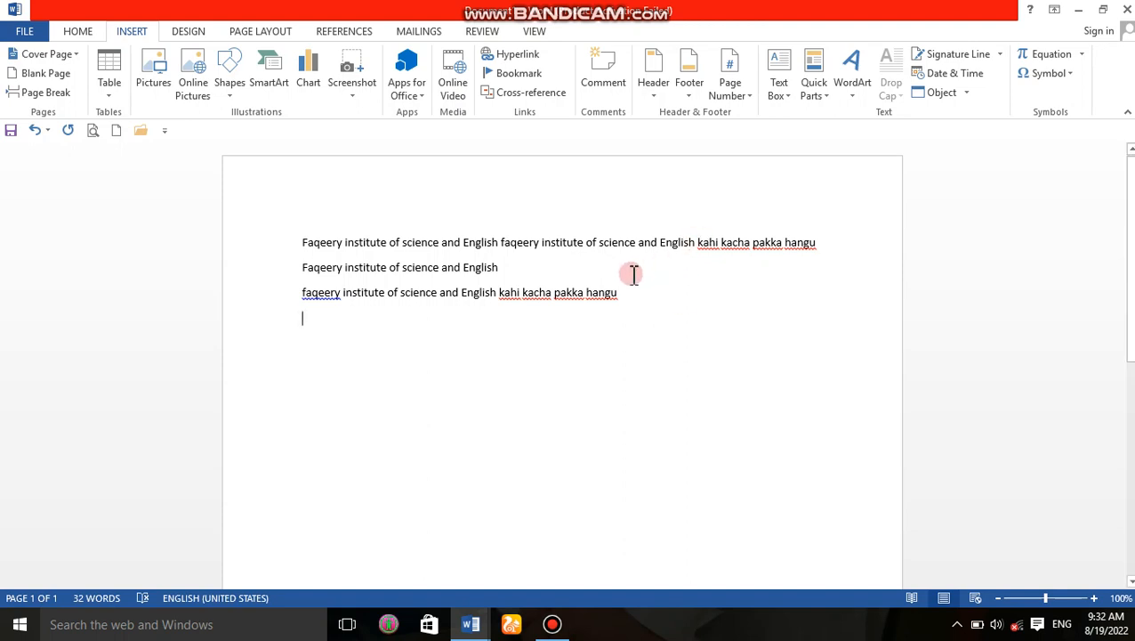
Open the page header for editing and insert the picture 20200712_123446 from the Desktop folder into it.
double_click(598, 206)
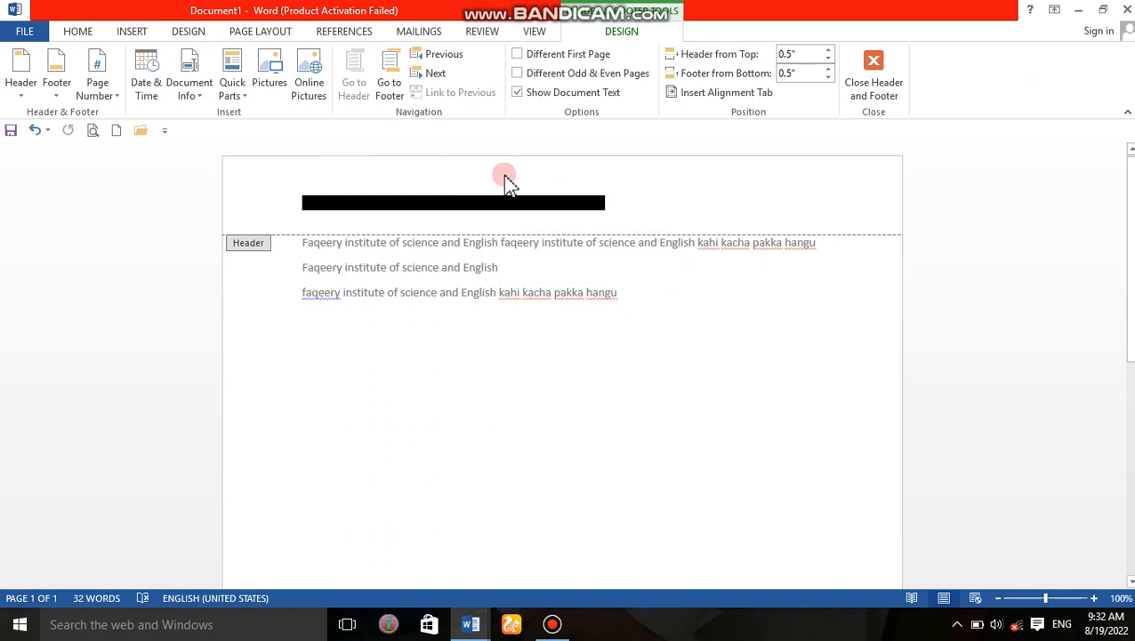
left_click(272, 66)
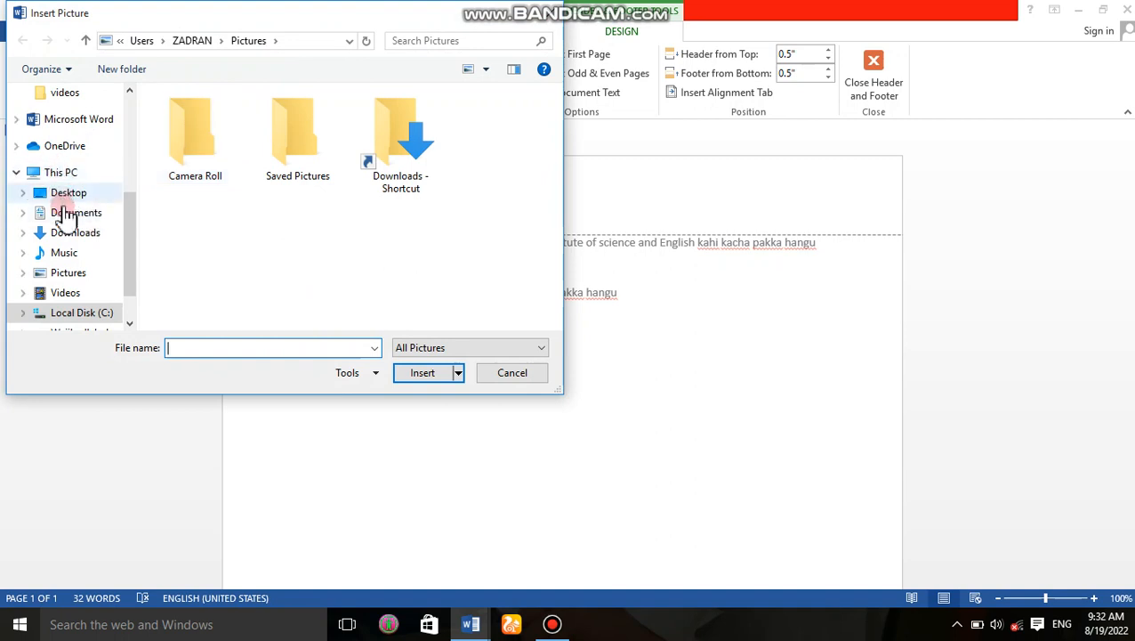
left_click(70, 272)
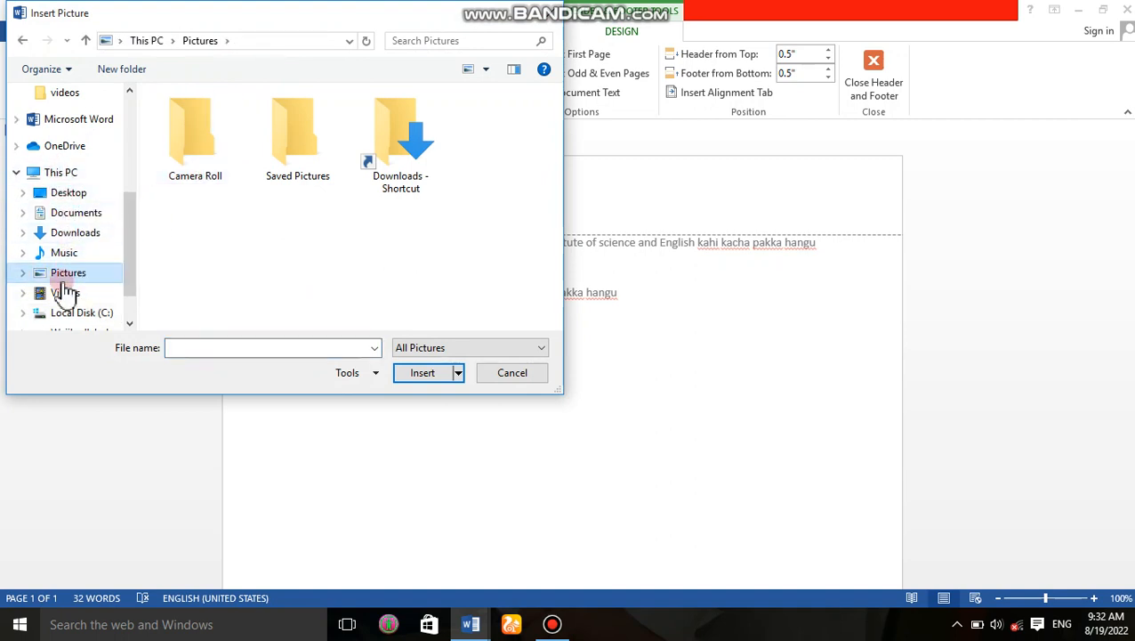
double_click(75, 274)
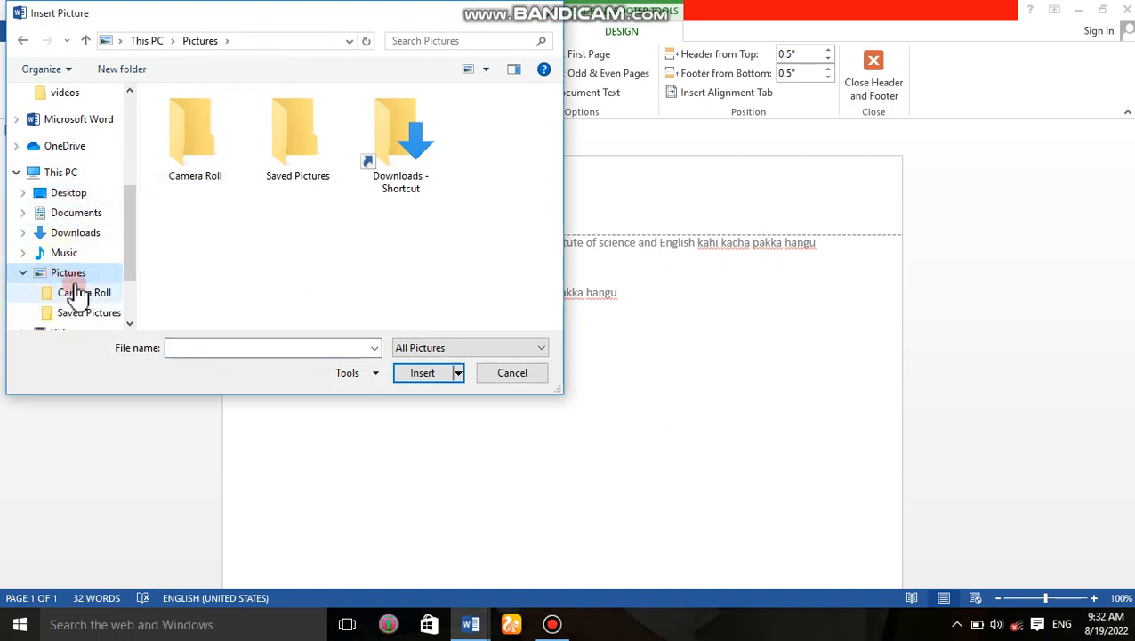
left_click(120, 291)
scroll(126, 280, "down", 2)
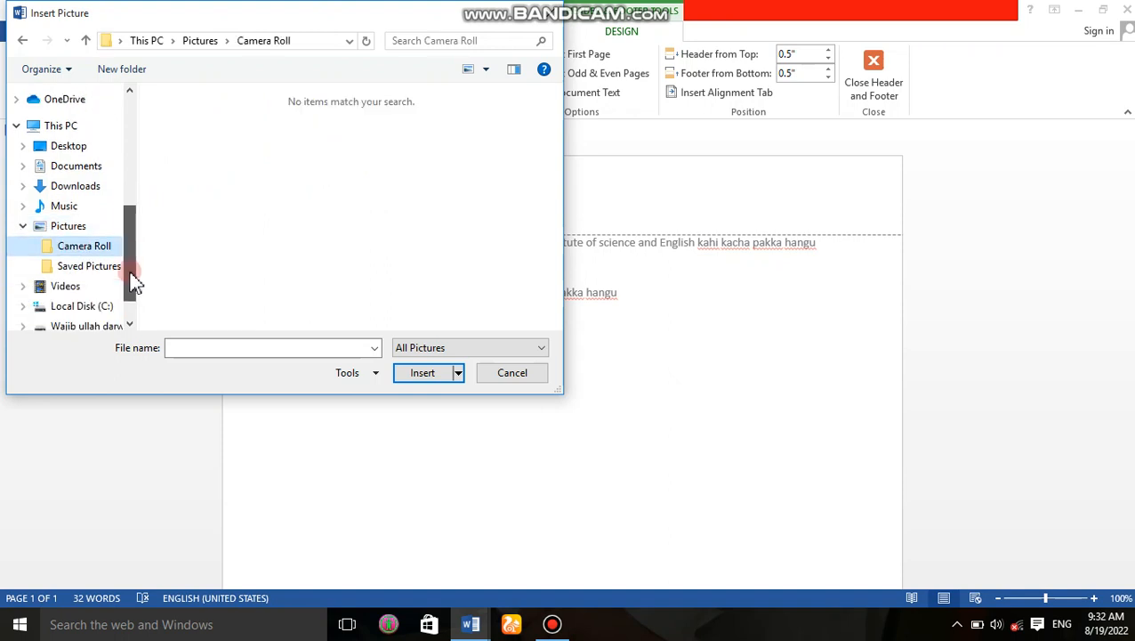
left_click(82, 215)
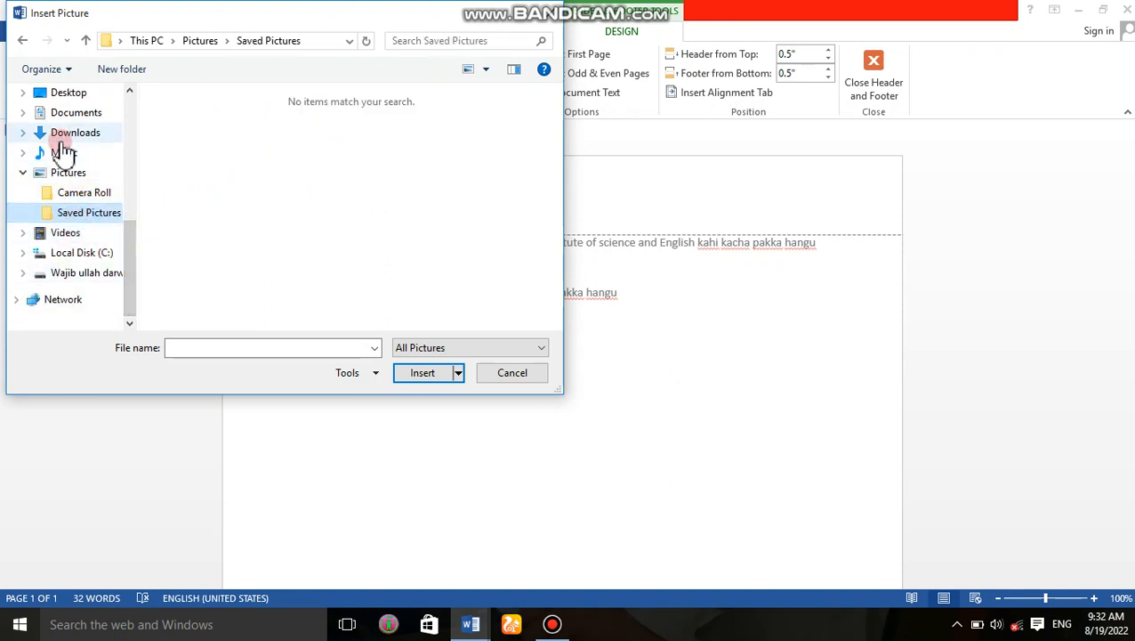
left_click(68, 96)
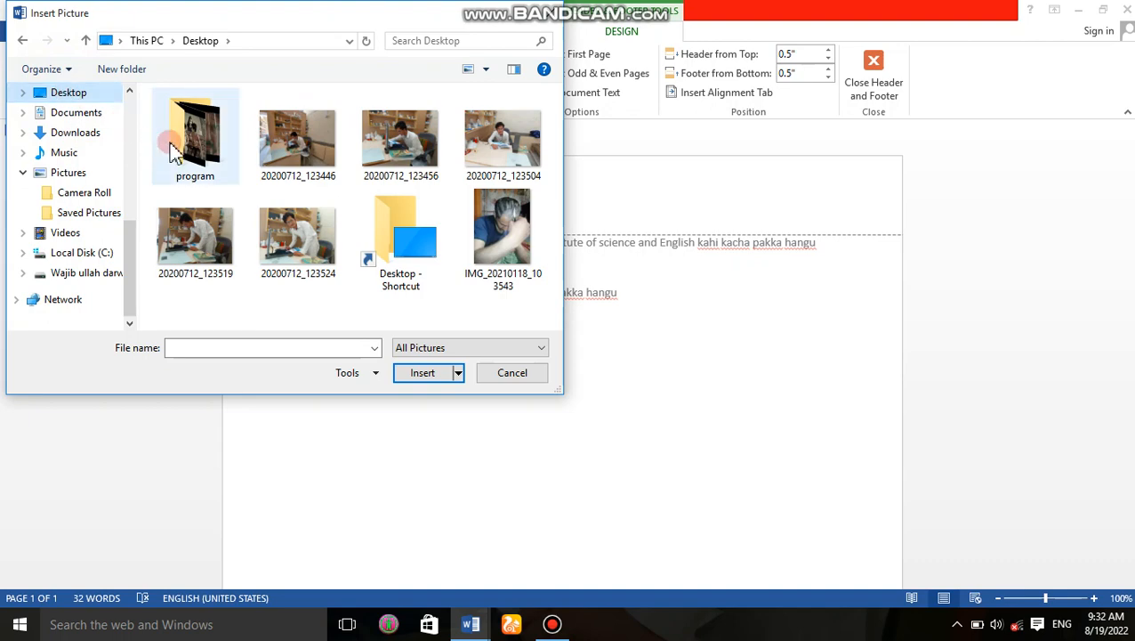
left_click(295, 135)
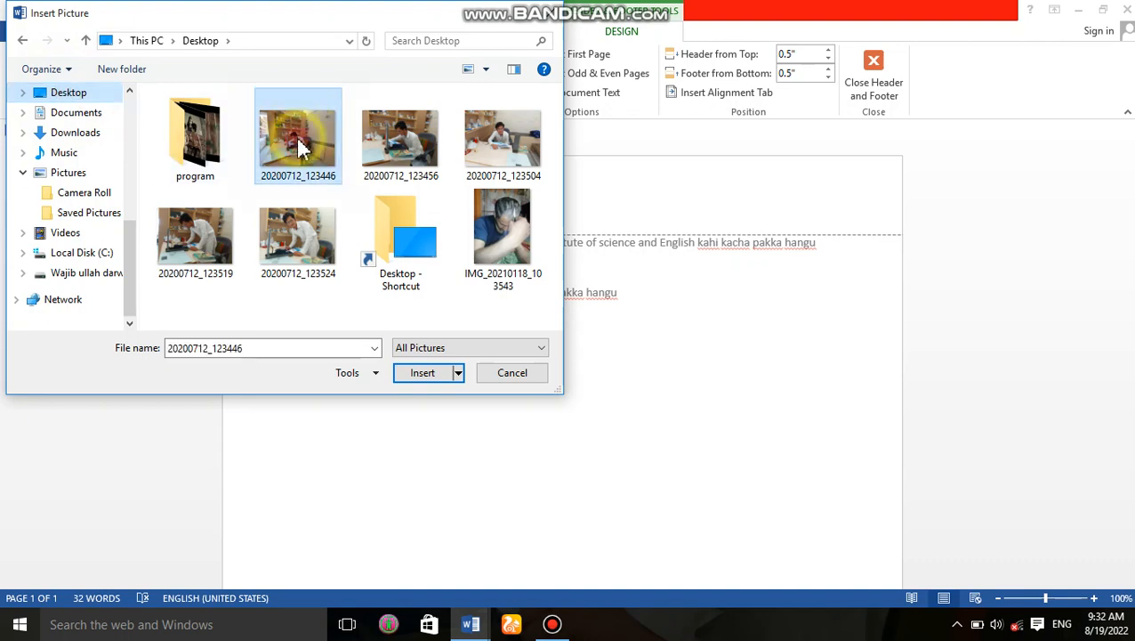
left_click(425, 378)
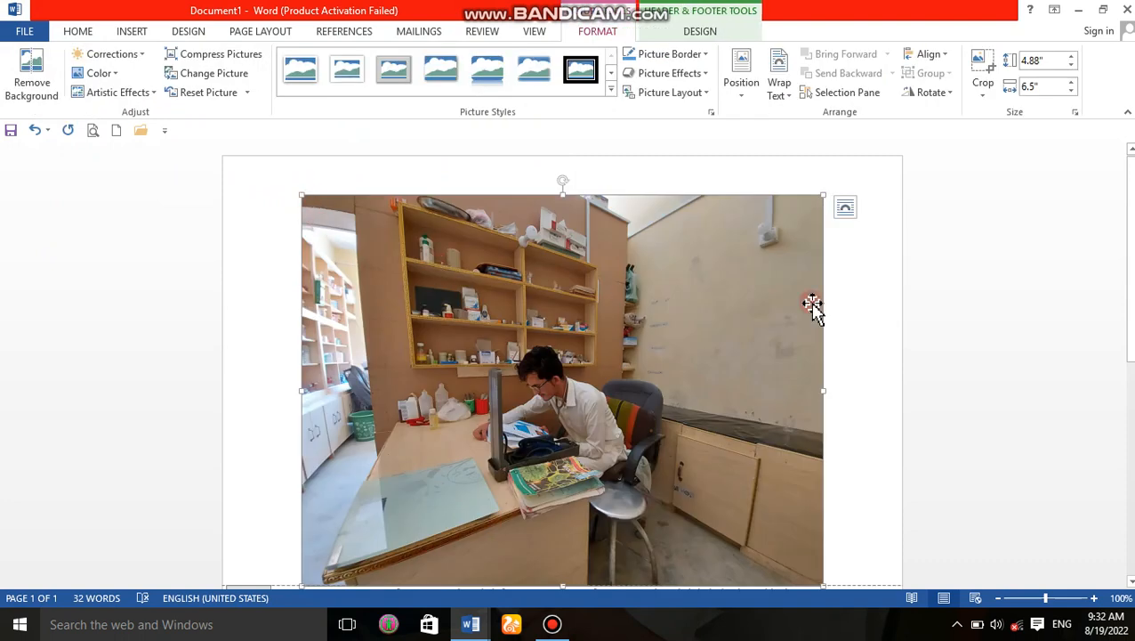
scroll(1123, 227, "down", 3)
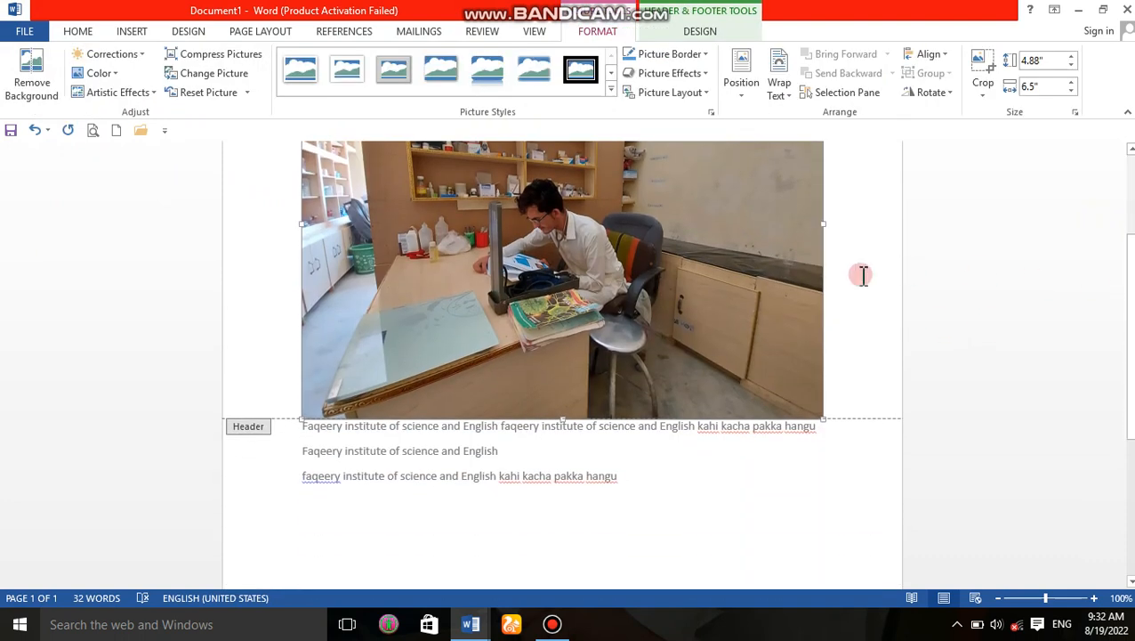
Scale the header picture down proportionally to about 0.97" wide and 0.73" high.
left_click_drag(823, 418, 594, 233)
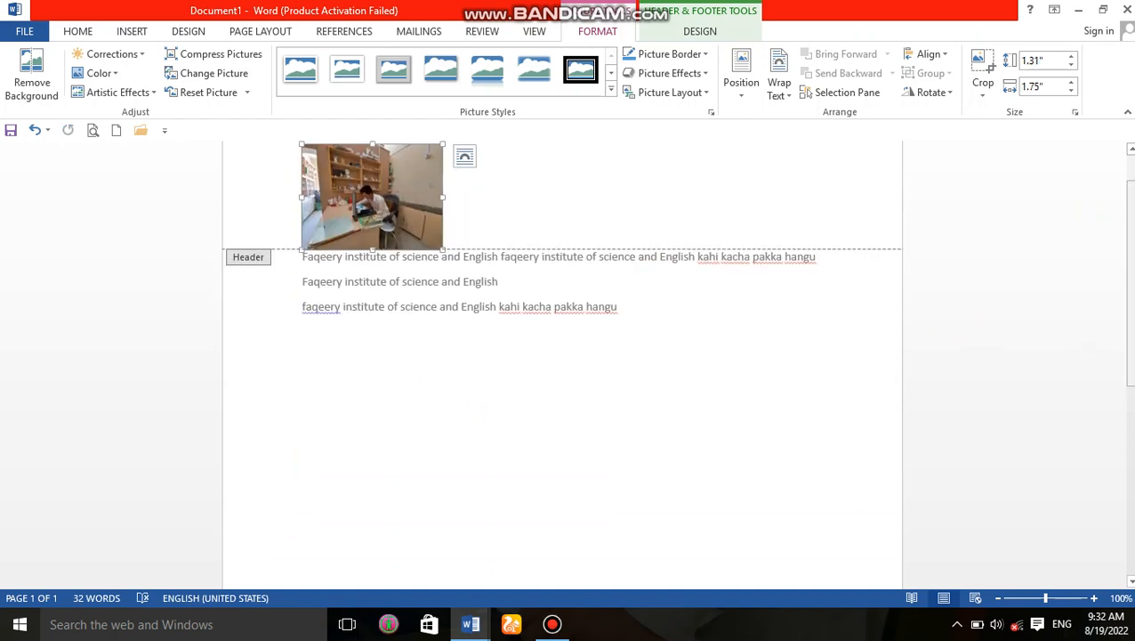
left_click_drag(1130, 294, 1129, 265)
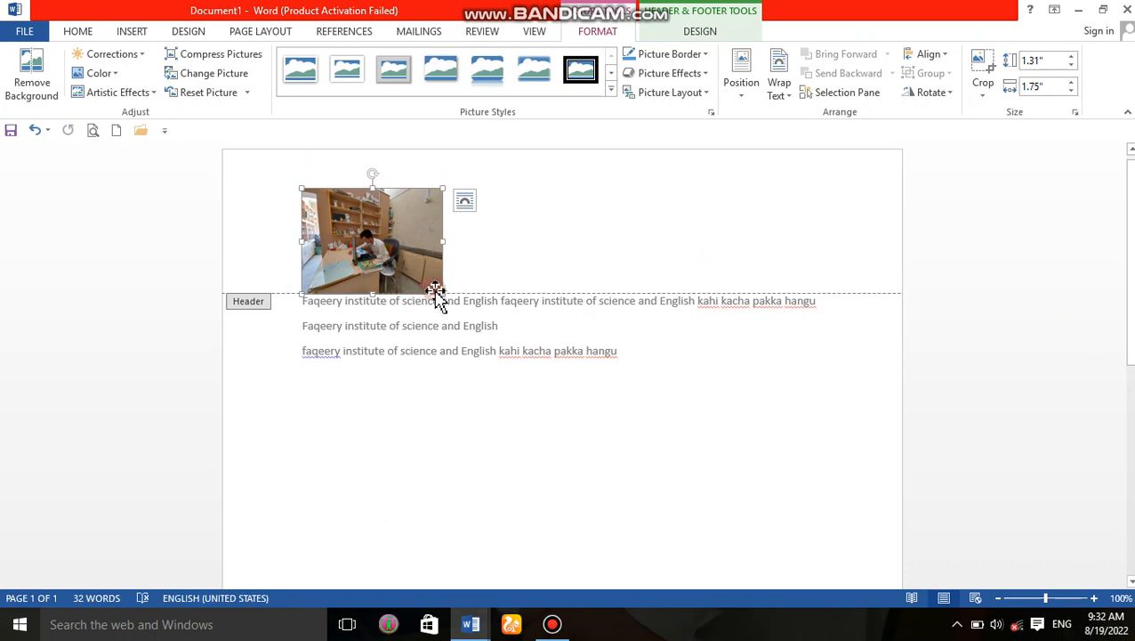
left_click(416, 271)
left_click_drag(416, 270, 381, 248)
left_click(428, 198)
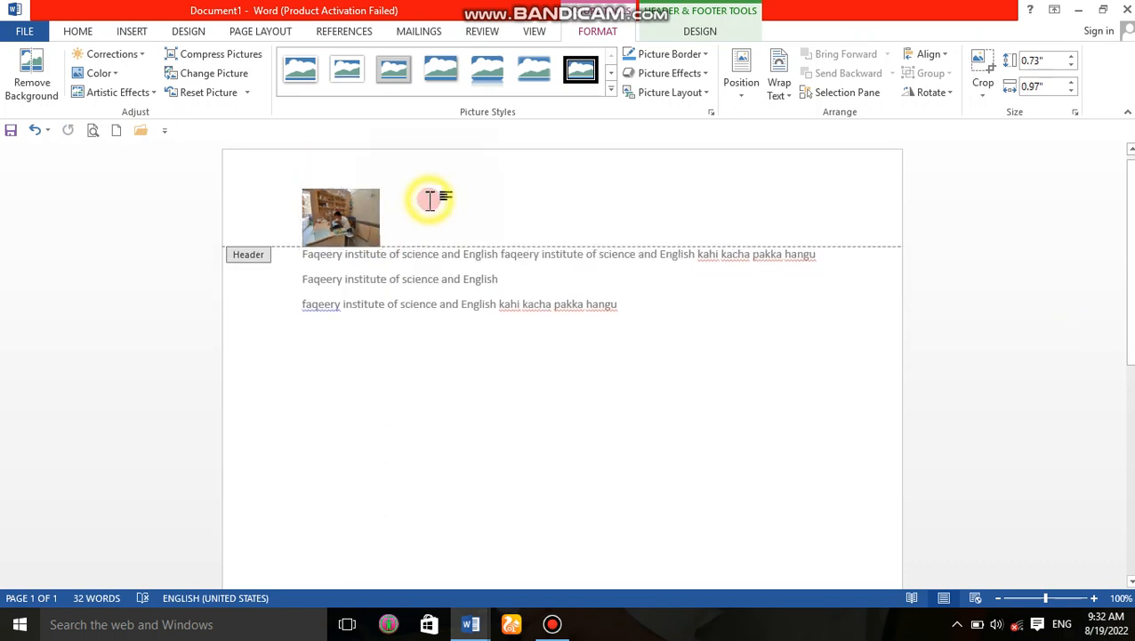
Write "faqeery" beside the header picture, accept the AutoText suggestion for its full phrase, and leave no empty line below it.
left_click(422, 230)
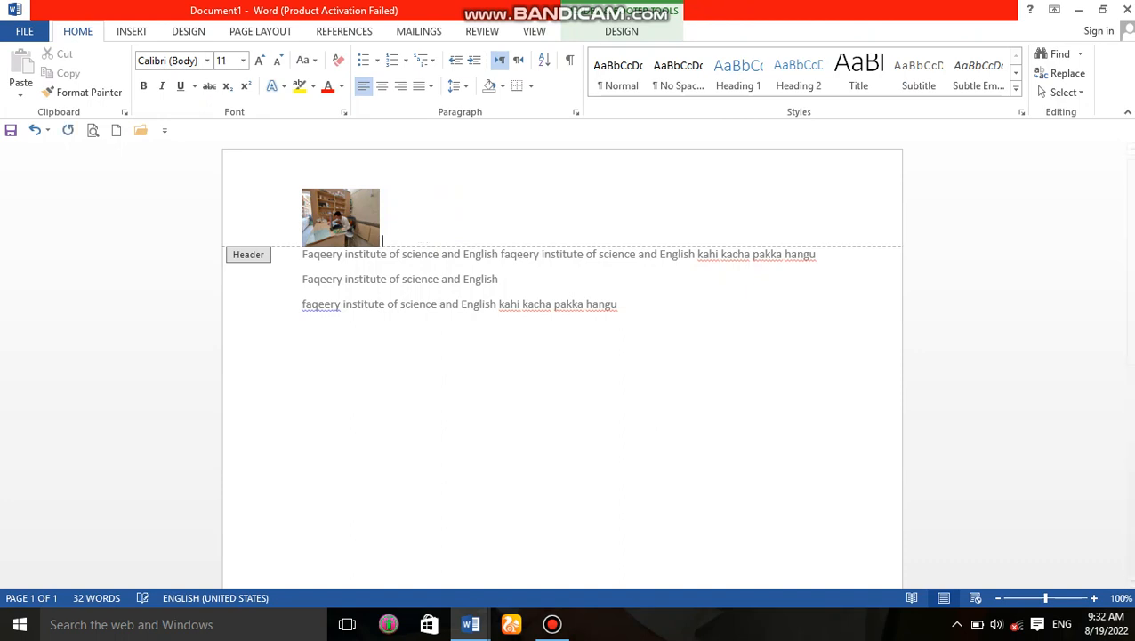
type("faqe")
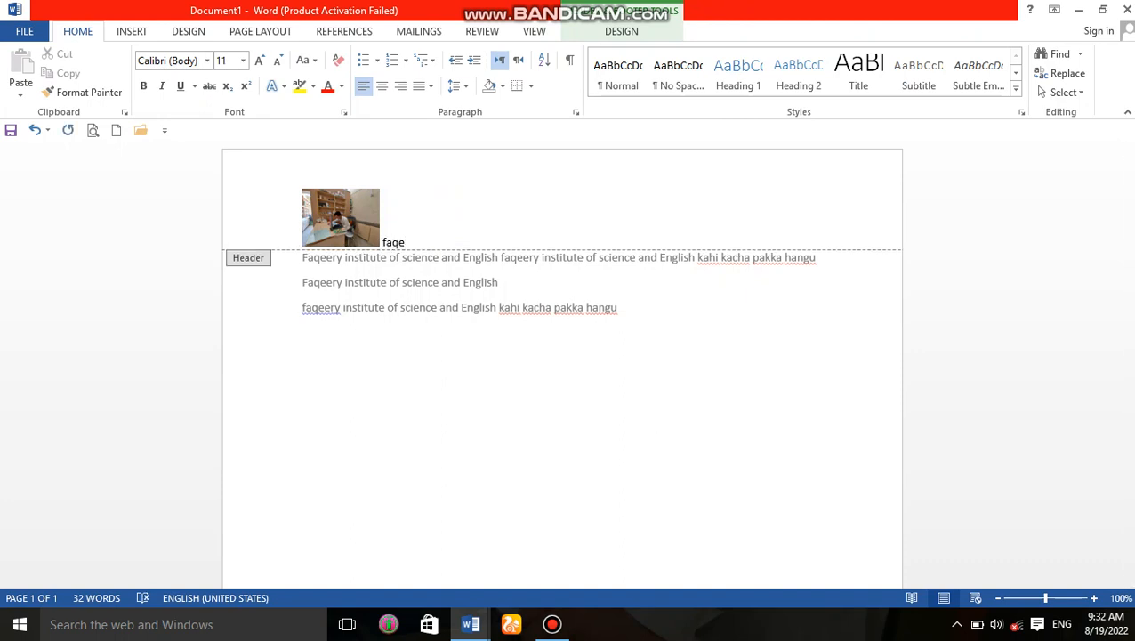
type("ery")
key("ctrl+BackSpace")
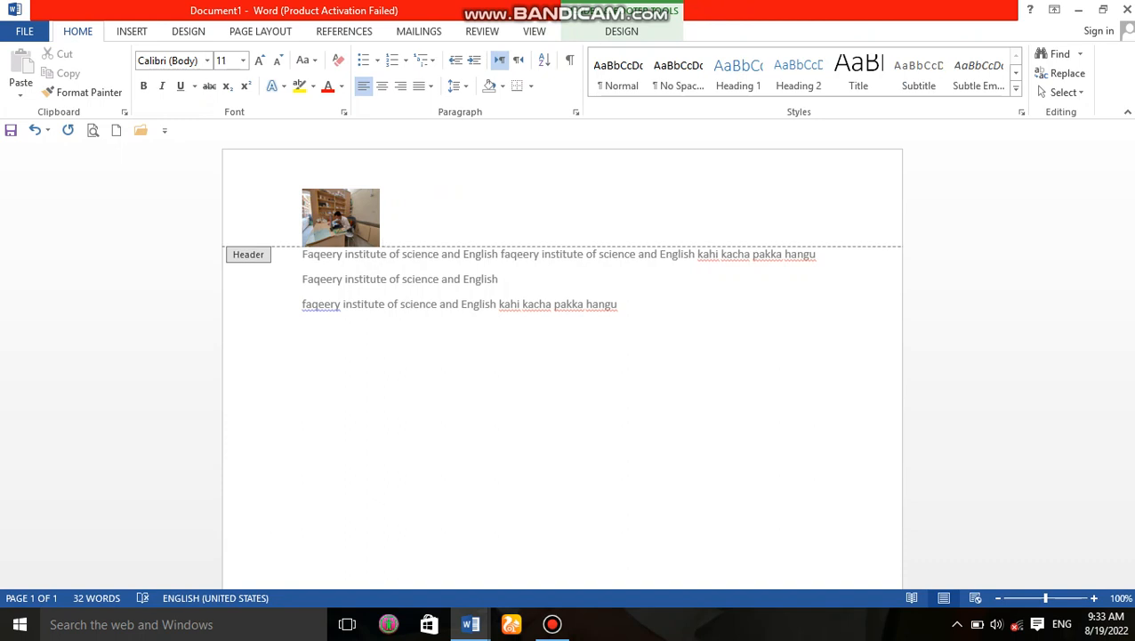
type("faq")
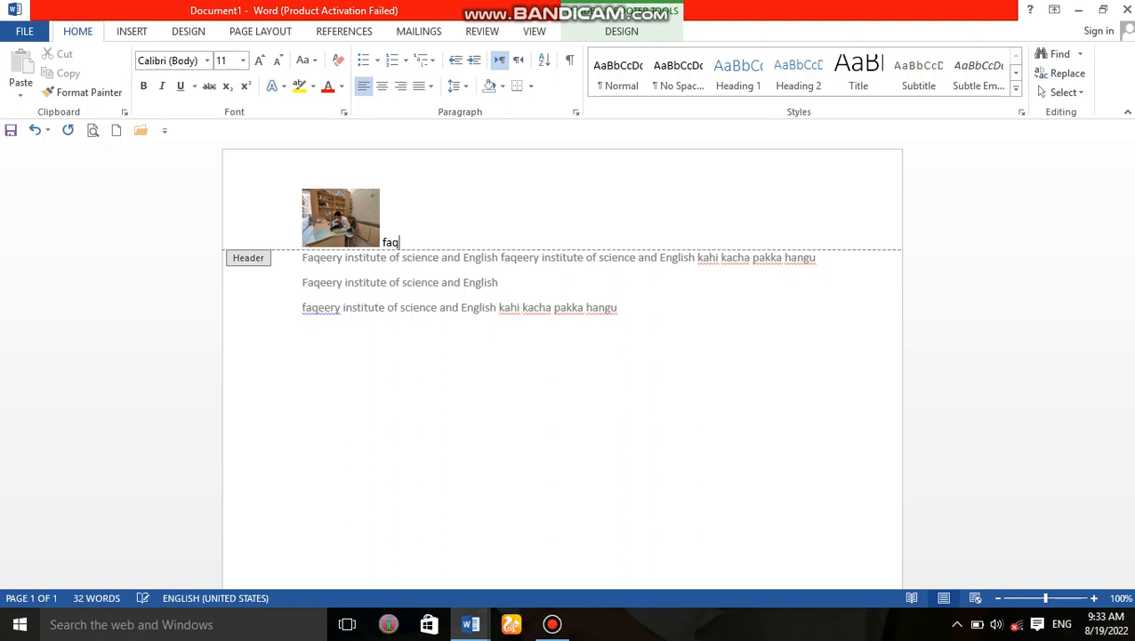
type("eery")
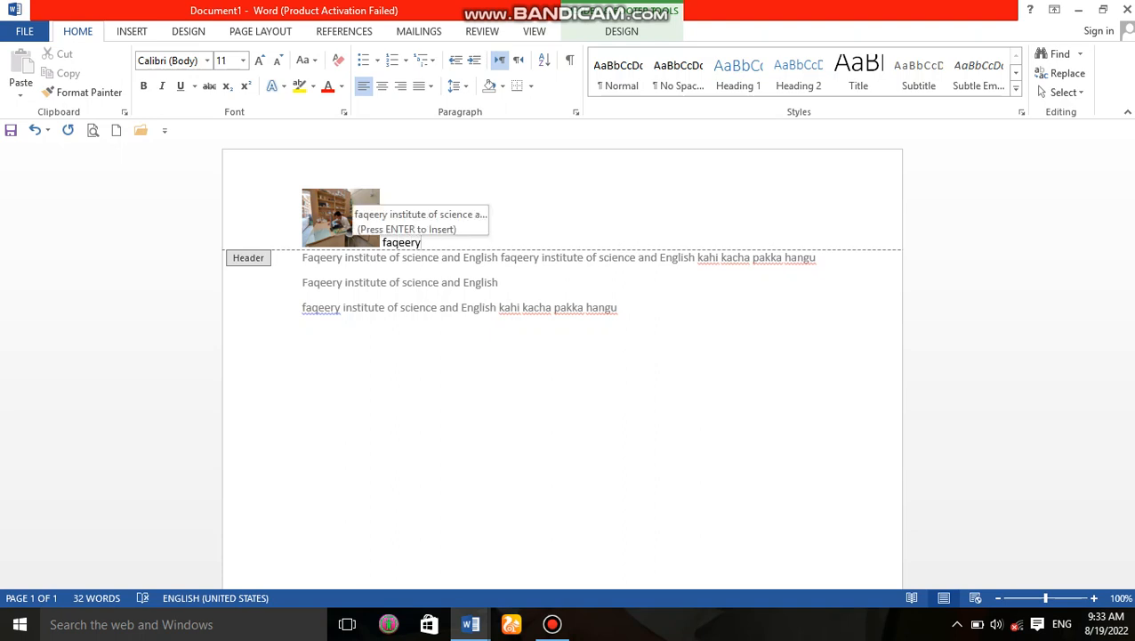
key("Return")
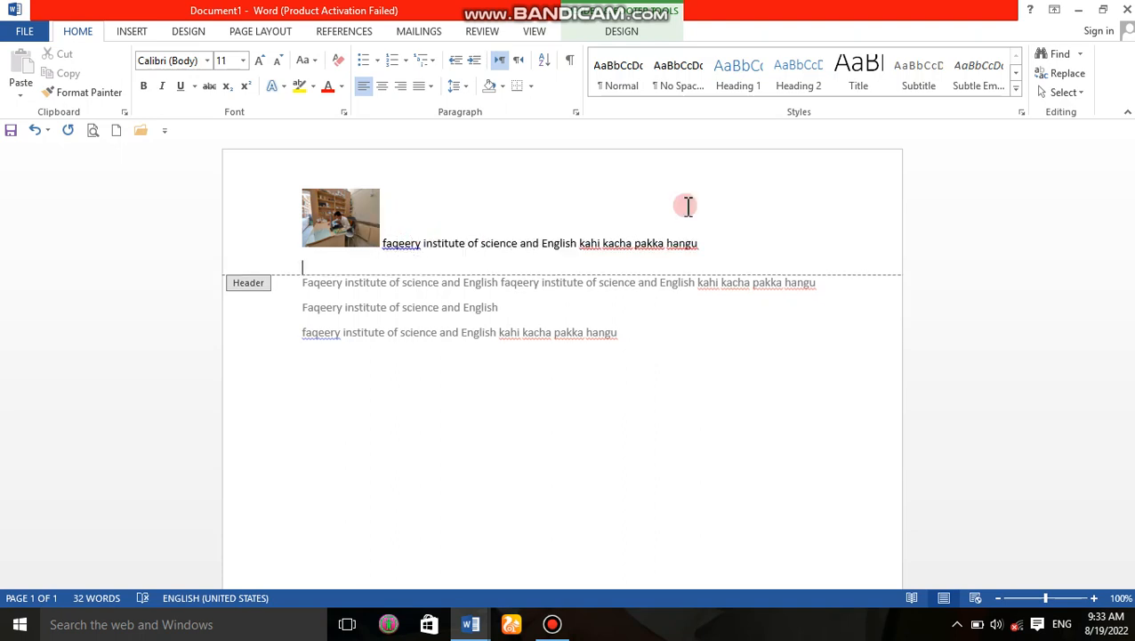
key("BackSpace")
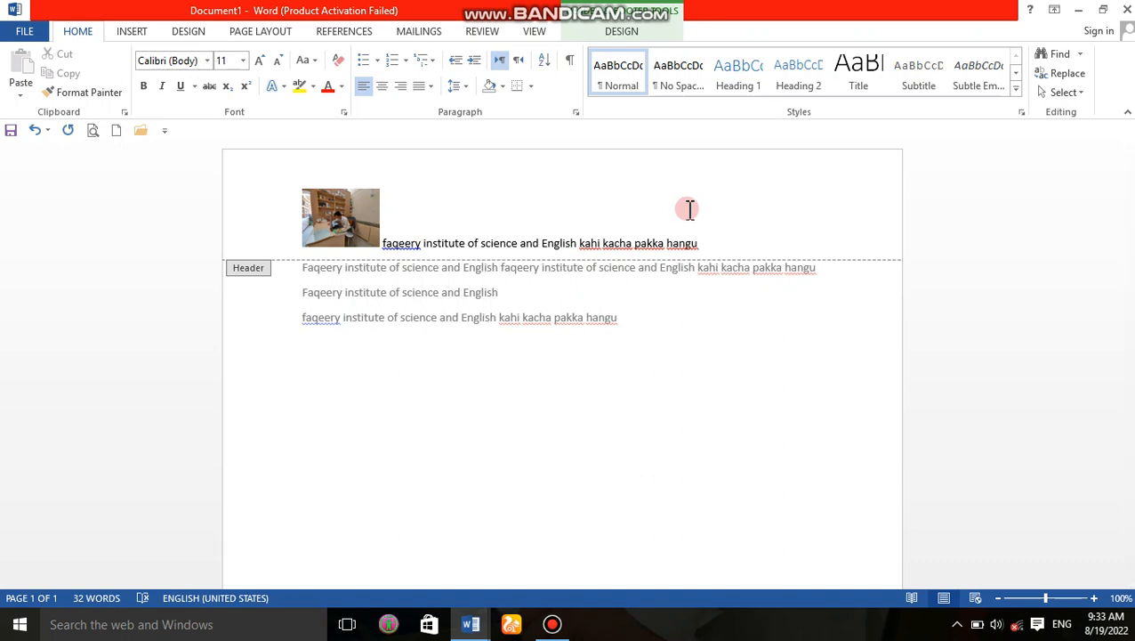
Save the header's picture and text as building block "* faqeery institute" in the Footers gallery, Built-in category, and leave header editing.
left_click_drag(699, 243, 306, 218)
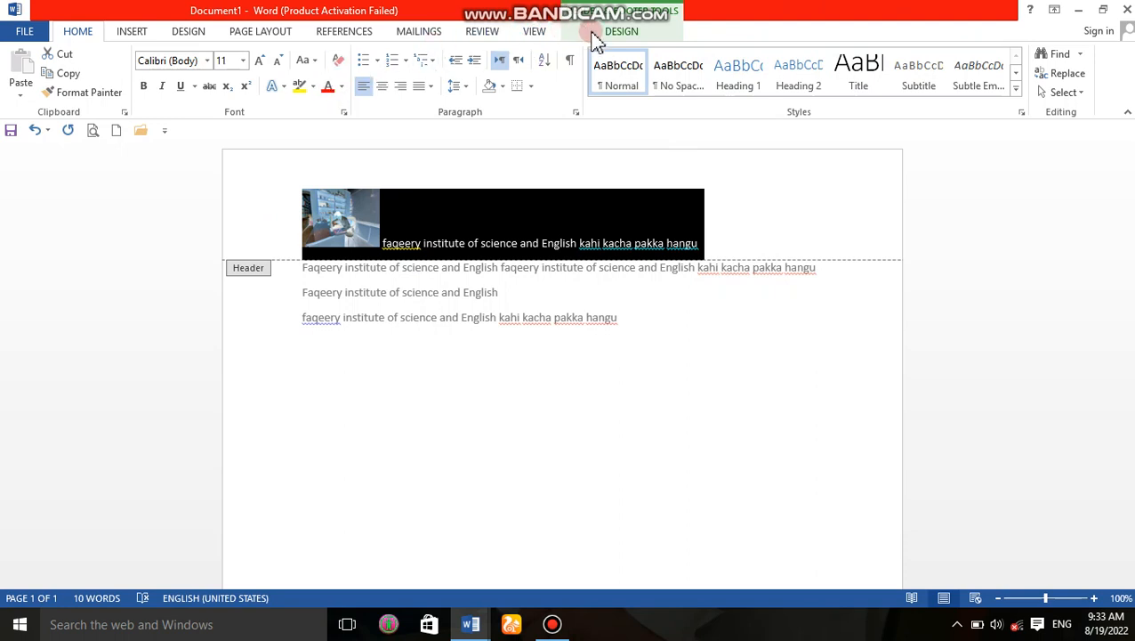
left_click(593, 34)
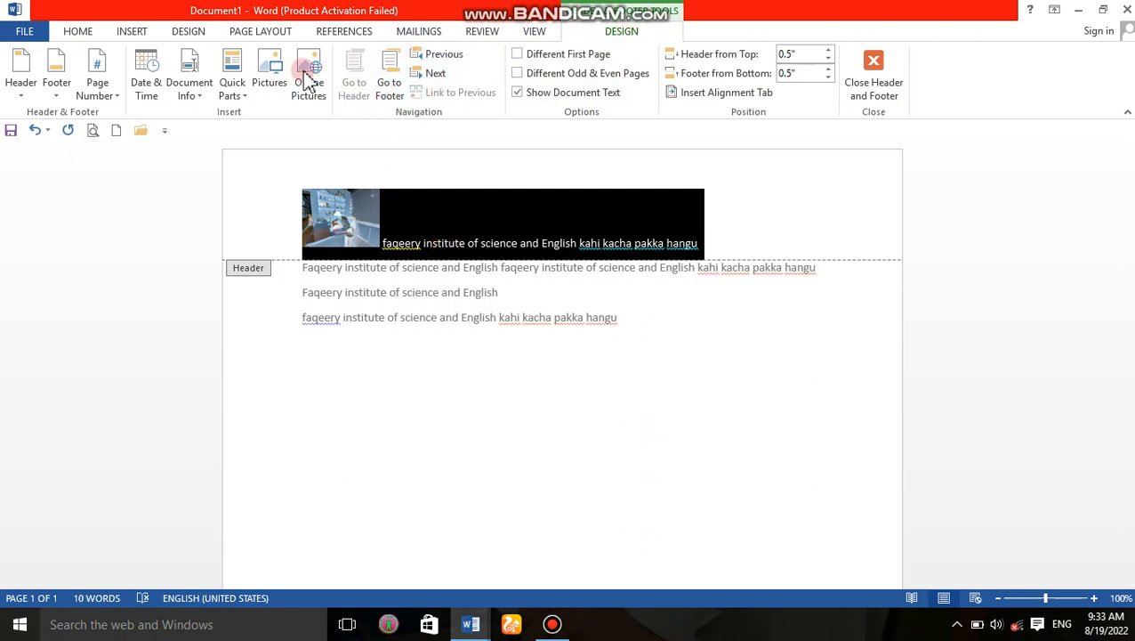
left_click(244, 101)
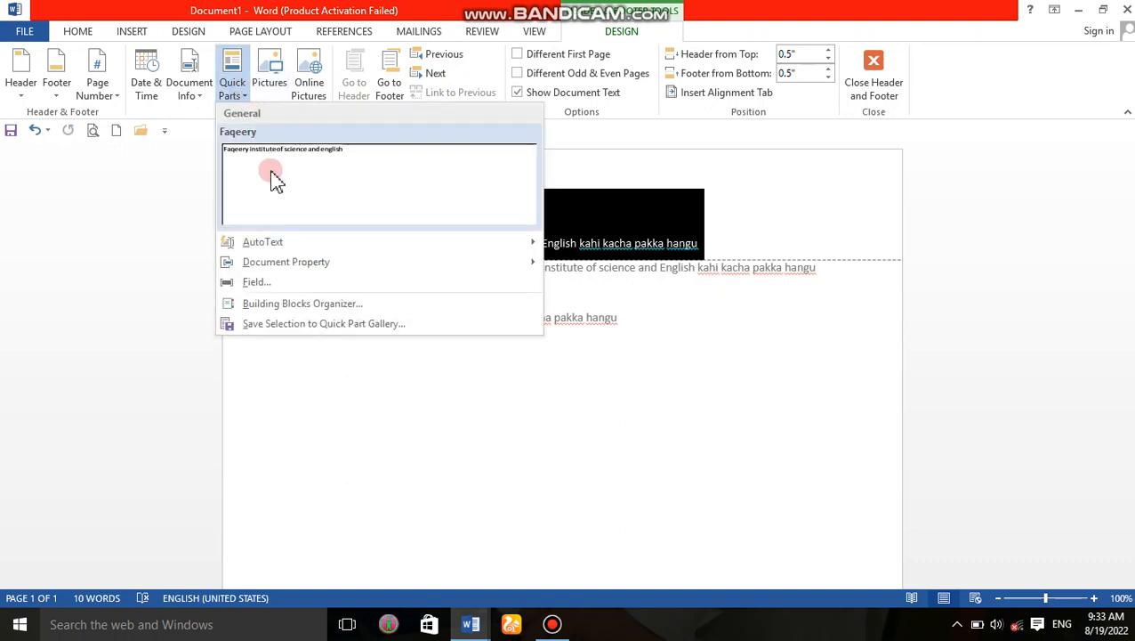
mouse_move(278, 249)
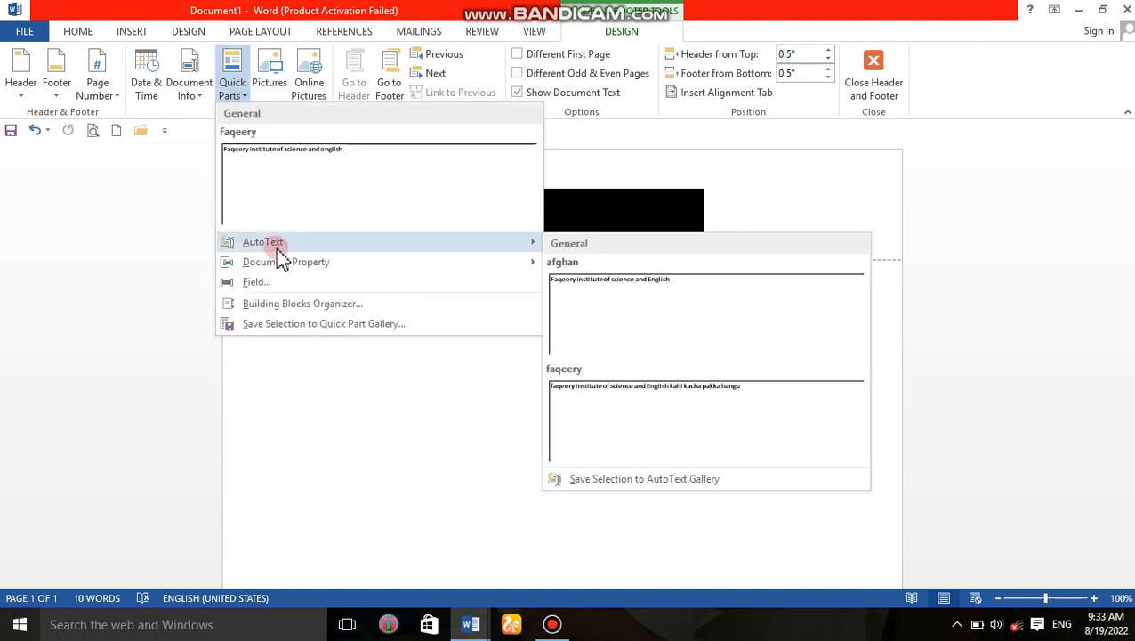
left_click(288, 327)
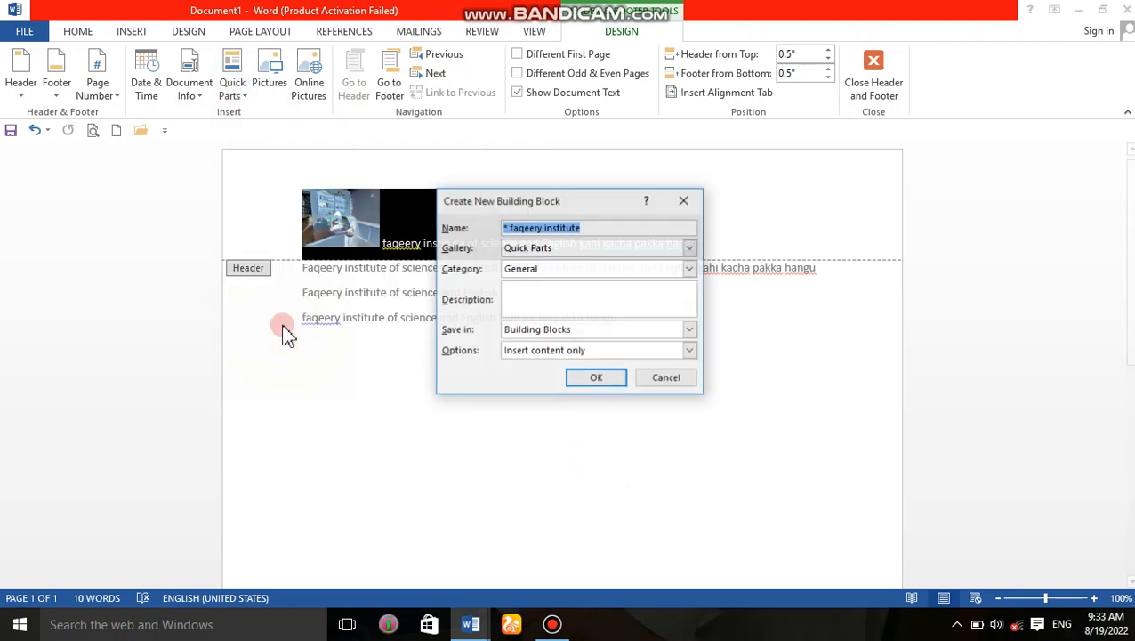
left_click(691, 270)
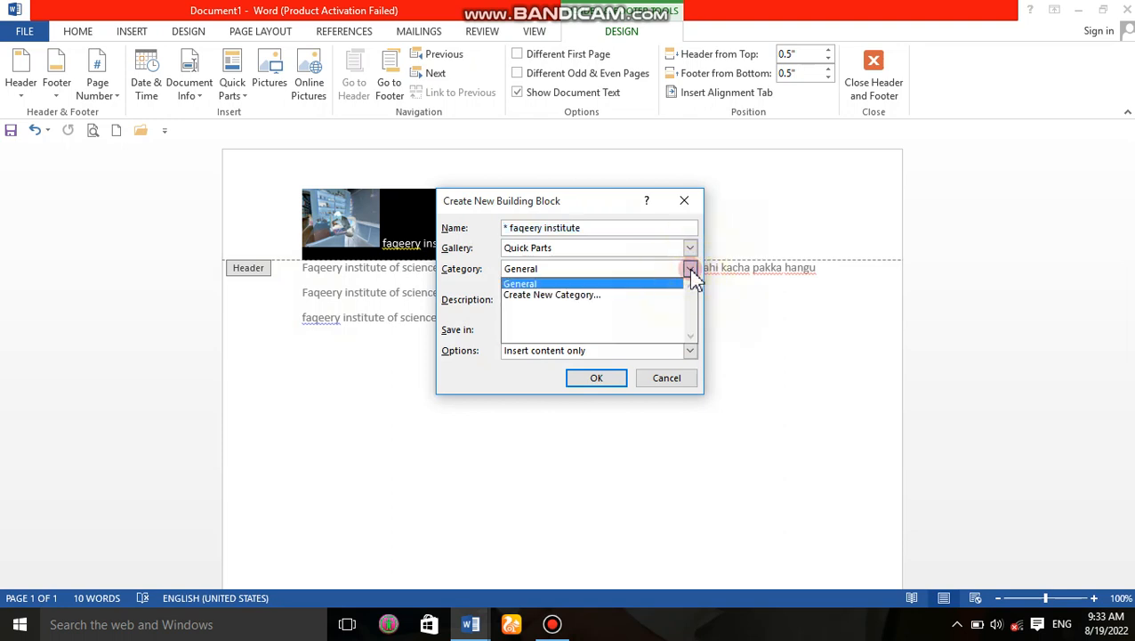
left_click(692, 248)
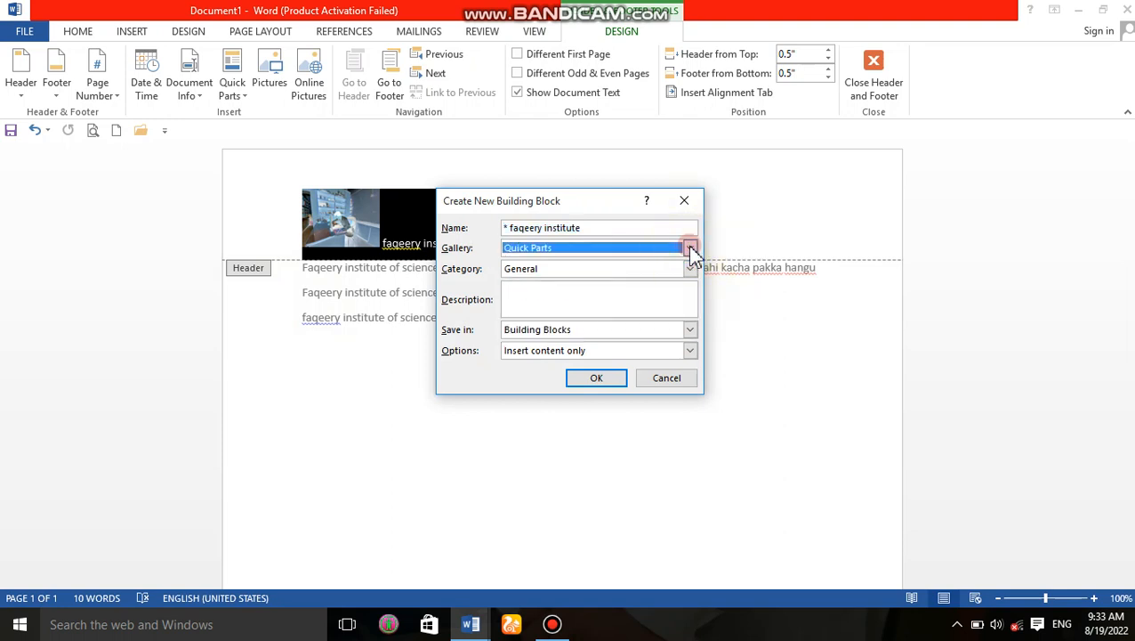
left_click(692, 248)
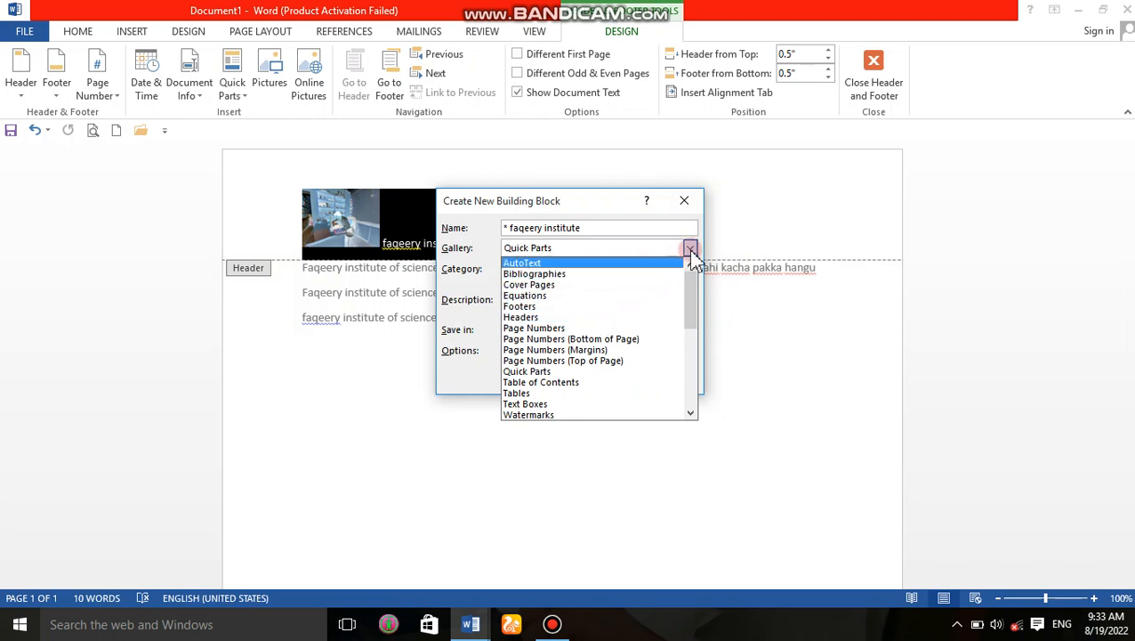
left_click(623, 307)
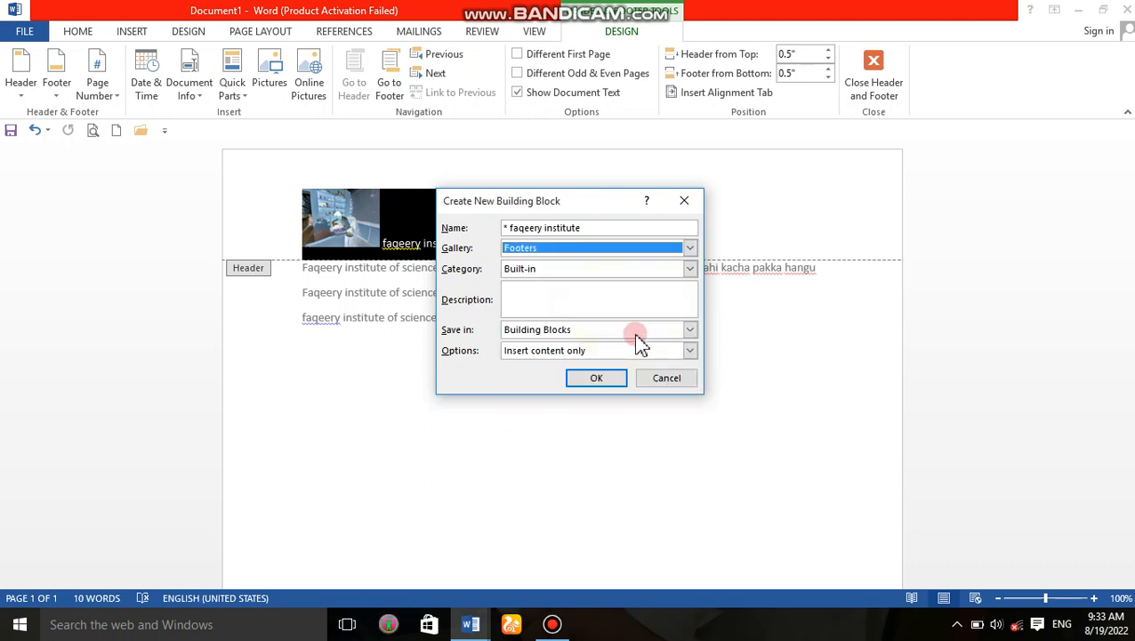
left_click(605, 379)
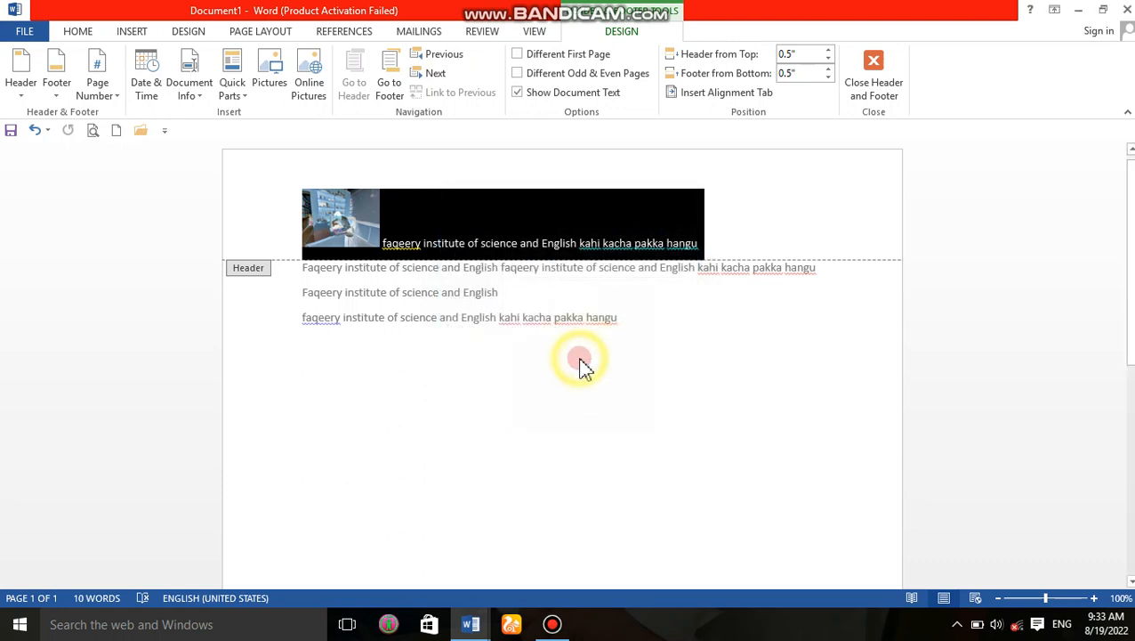
double_click(795, 455)
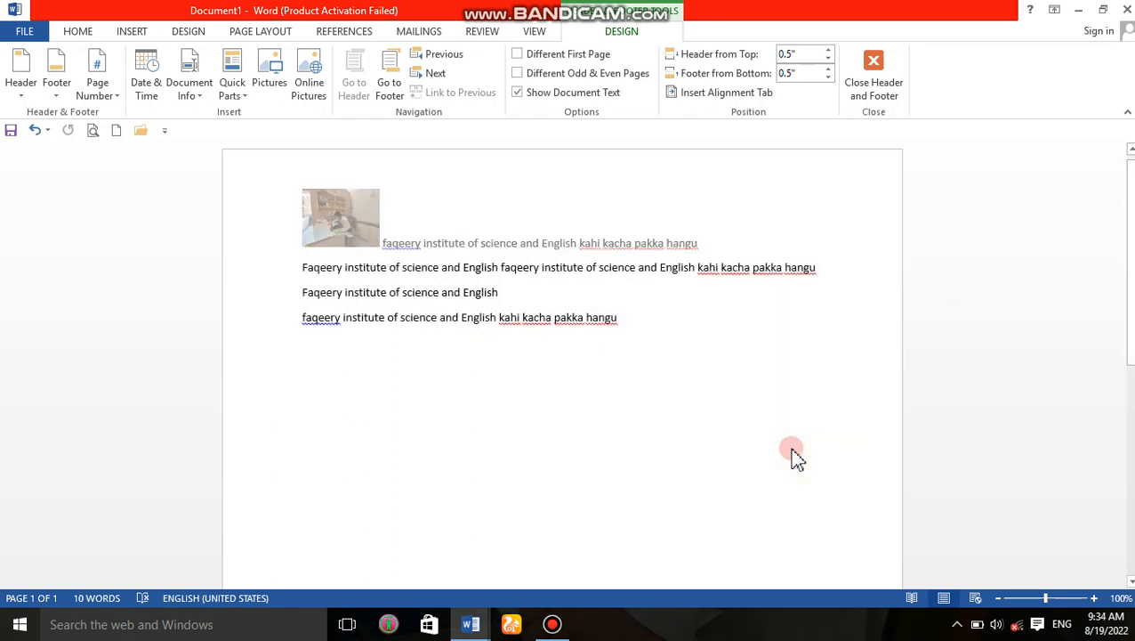
Create a new blank document and enter the sample text "djgkdfhgkdfghk" in it.
key("ctrl+n")
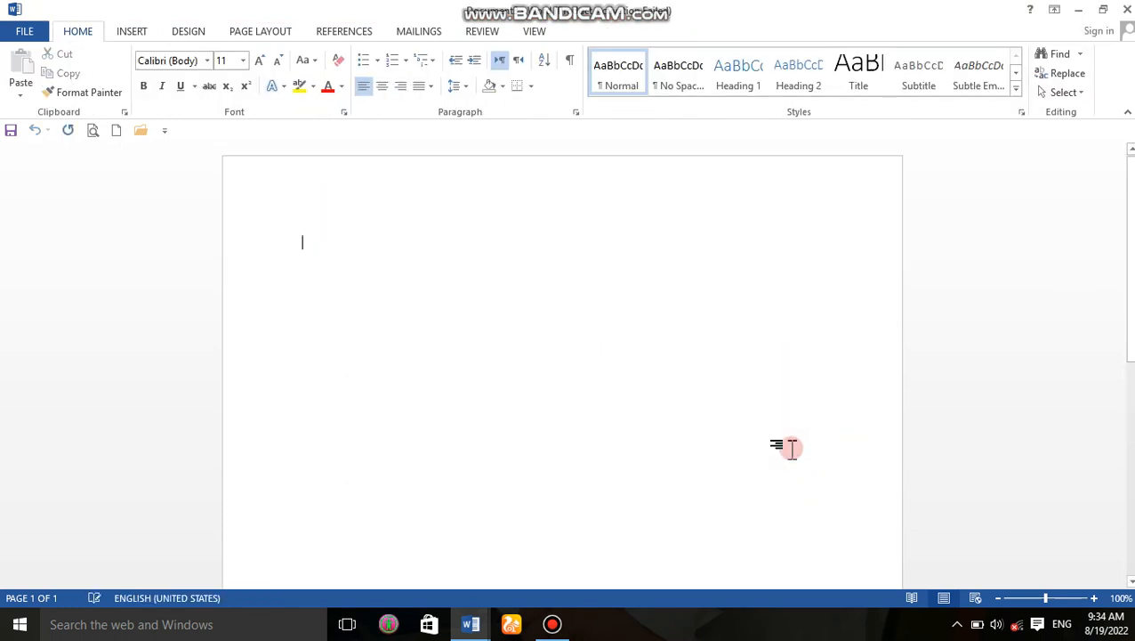
type("djgkdfhgkdfghk")
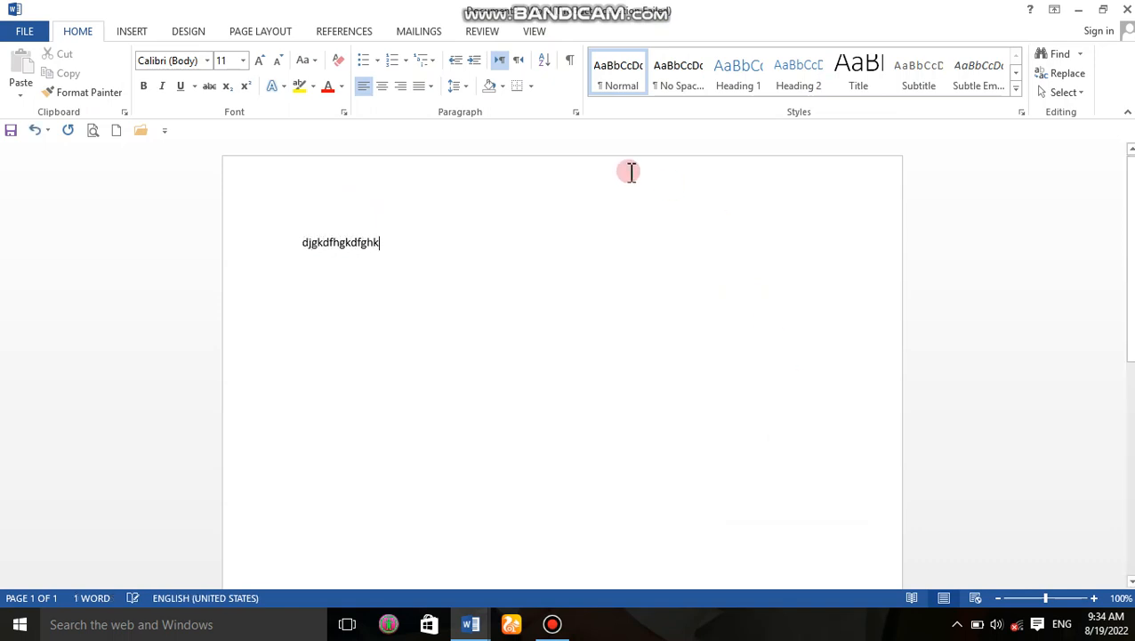
left_click(485, 193)
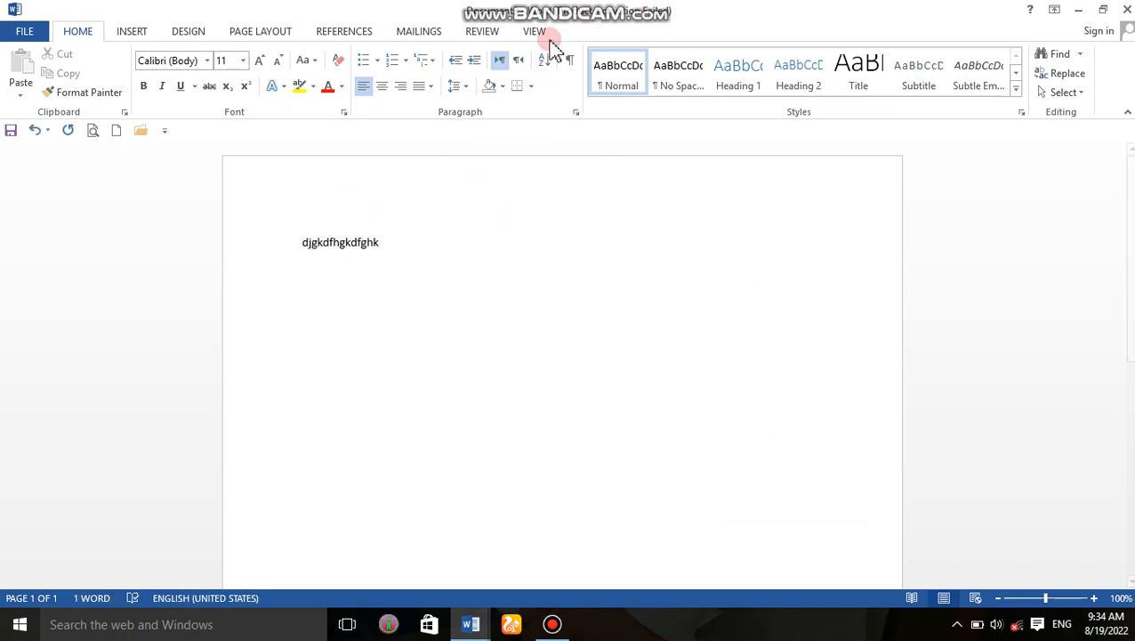
Browse the header and footer galleries and insert the saved "* faqeery institute" footer into the new document.
left_click(133, 32)
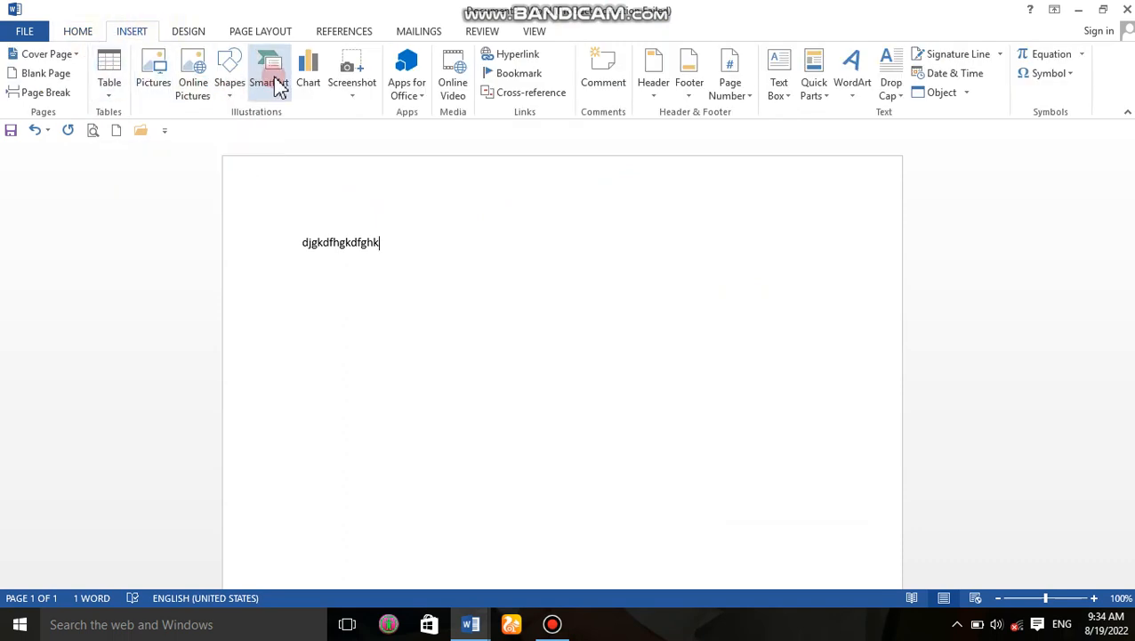
left_click(660, 98)
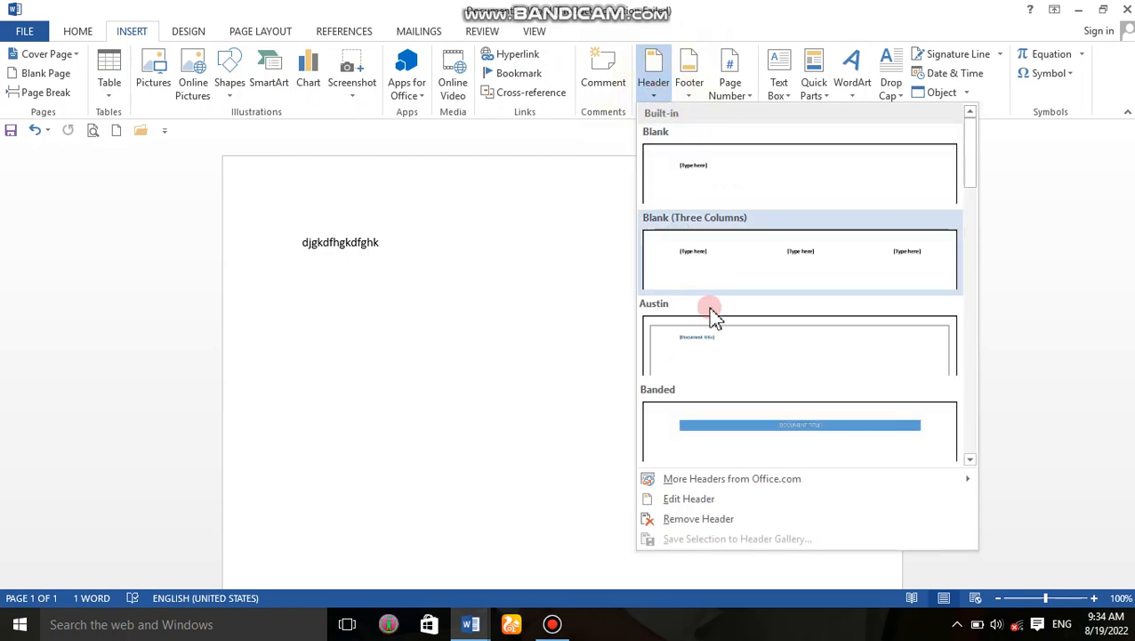
left_click_drag(970, 152, 936, 484)
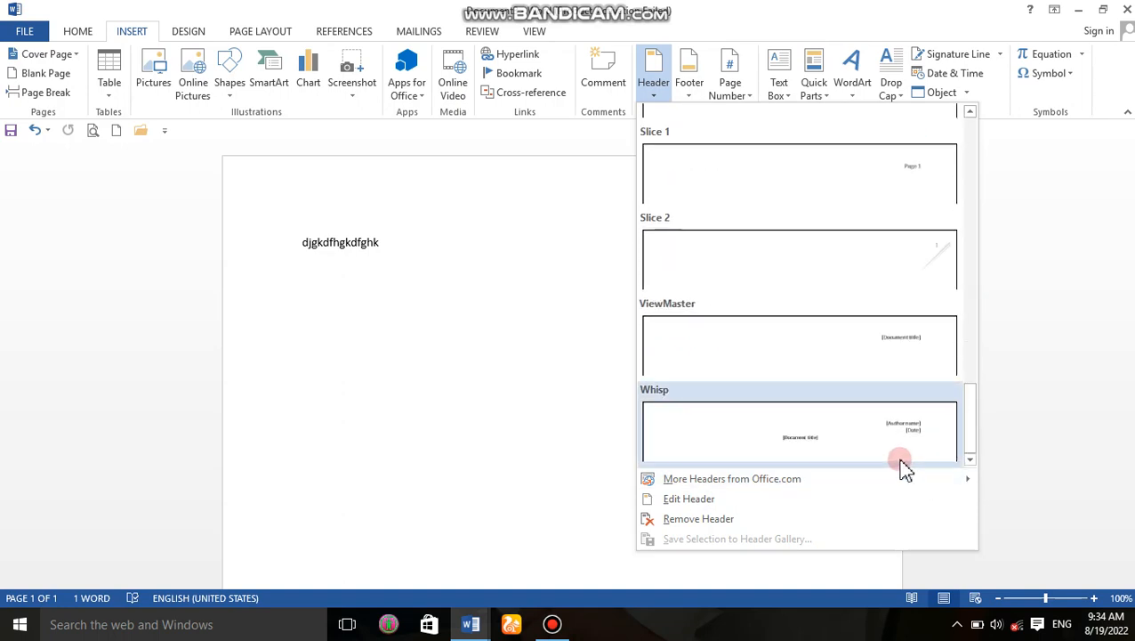
mouse_move(764, 480)
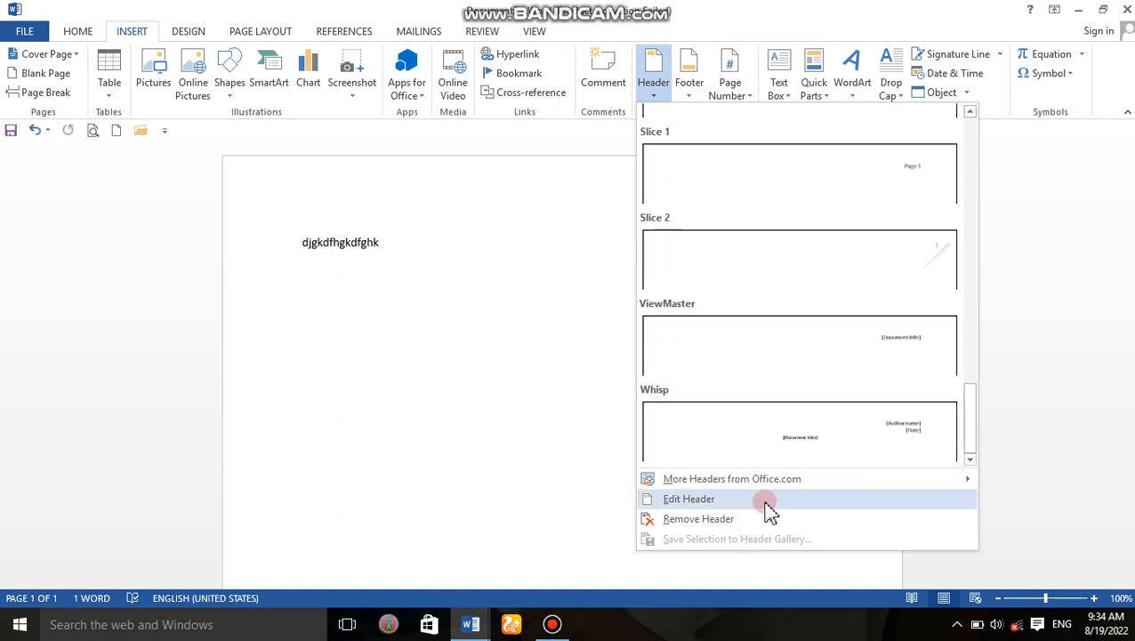
left_click(687, 63)
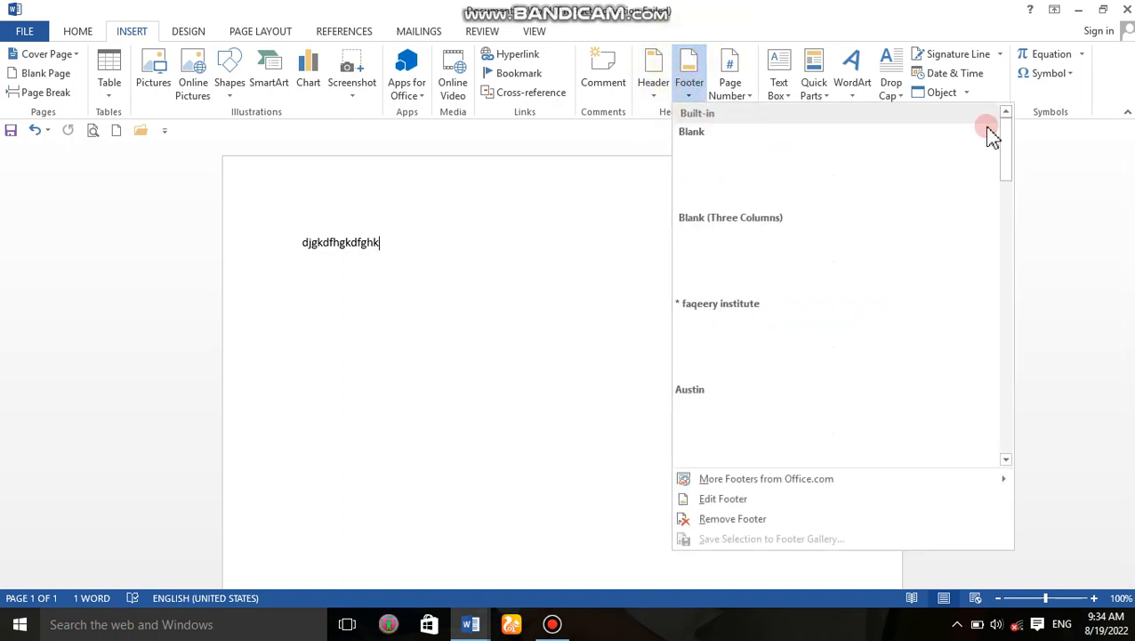
mouse_move(1008, 147)
left_mouse_down()
mouse_move(1009, 182)
mouse_move(1007, 140)
left_mouse_up()
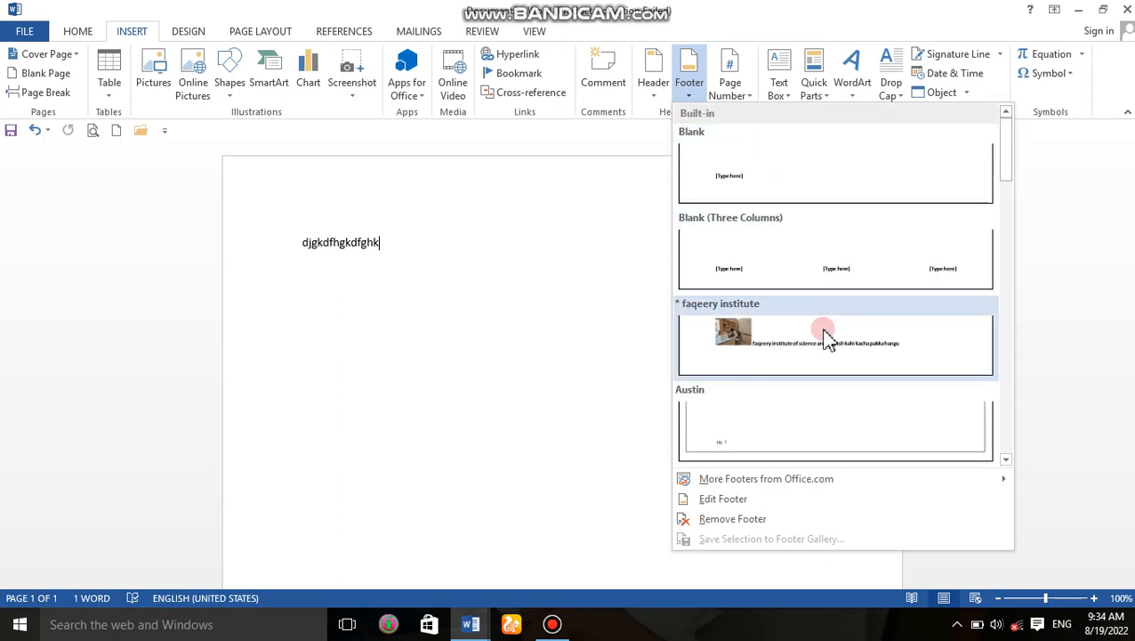
left_click(394, 189)
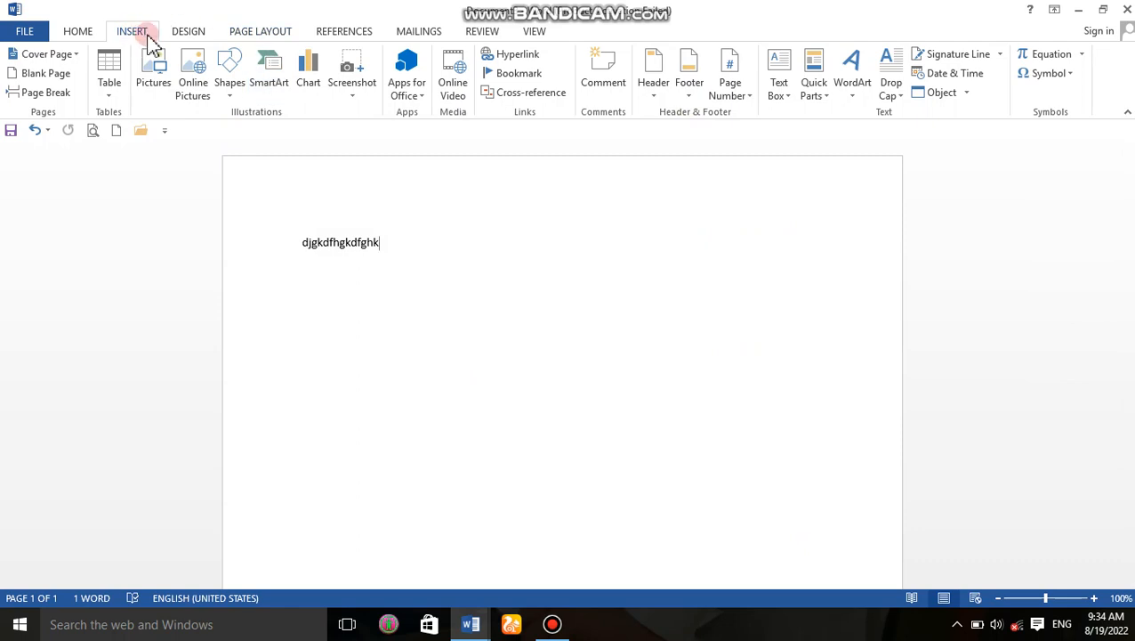
left_click(691, 66)
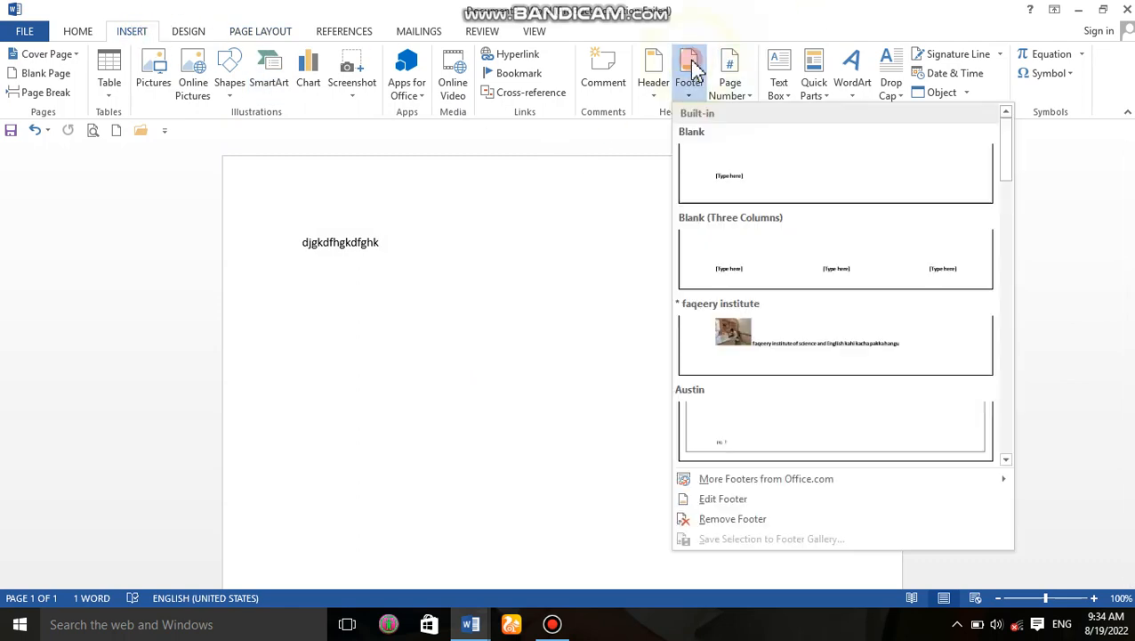
left_click(692, 70)
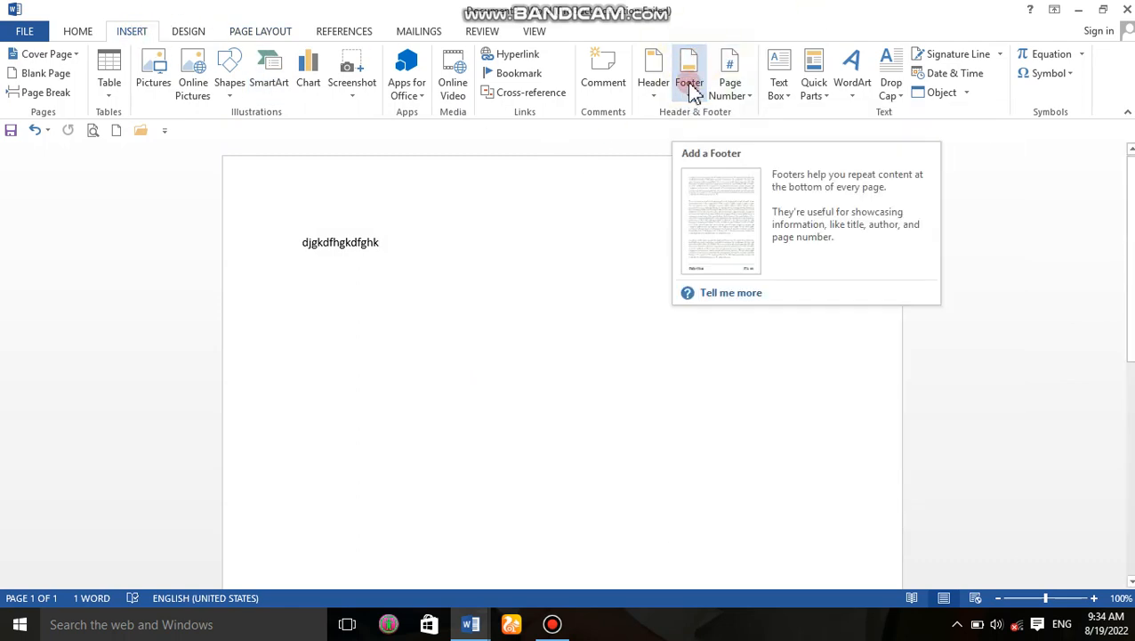
left_click(693, 92)
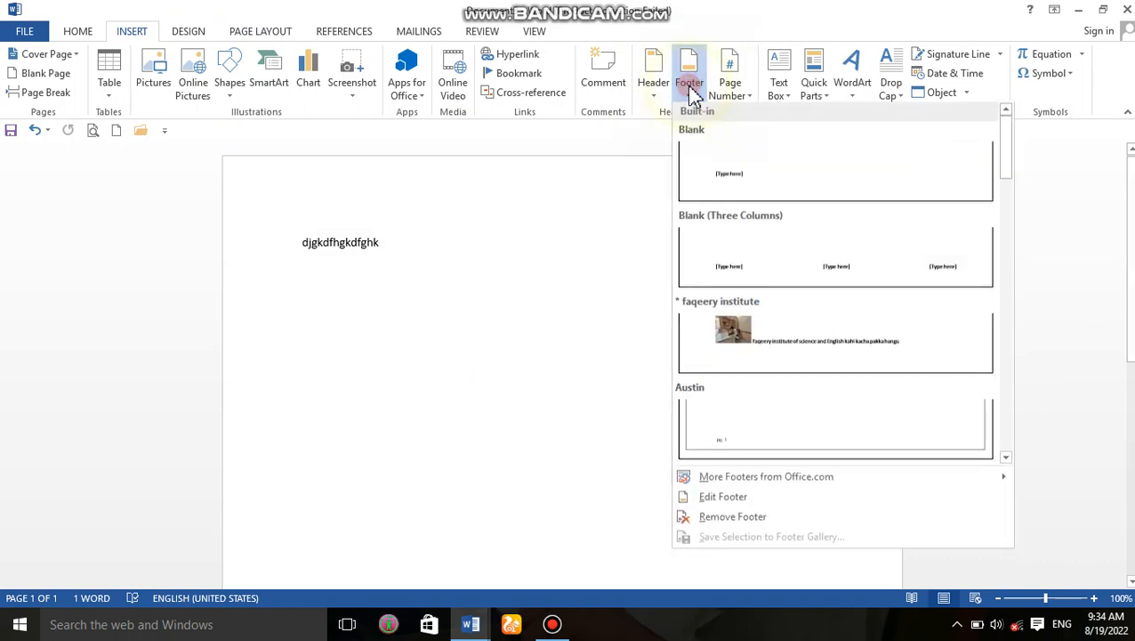
left_click(767, 329)
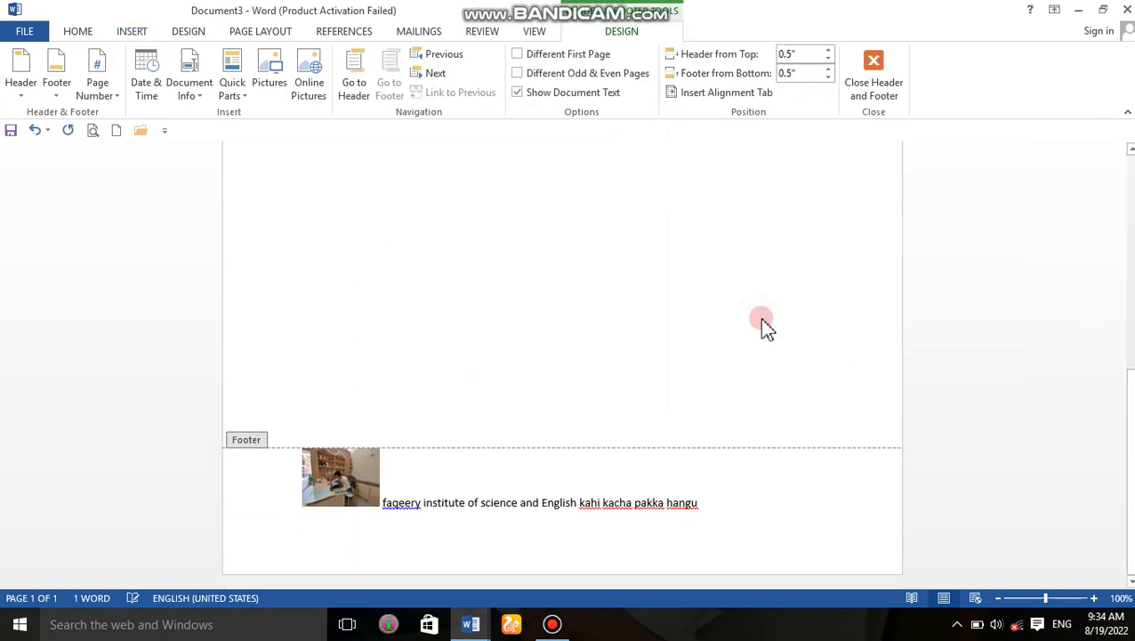
Save the footer's picture and text as building block "* faqeery institute of" in the Headers gallery, Built-in category.
left_click_drag(1129, 414, 1125, 534)
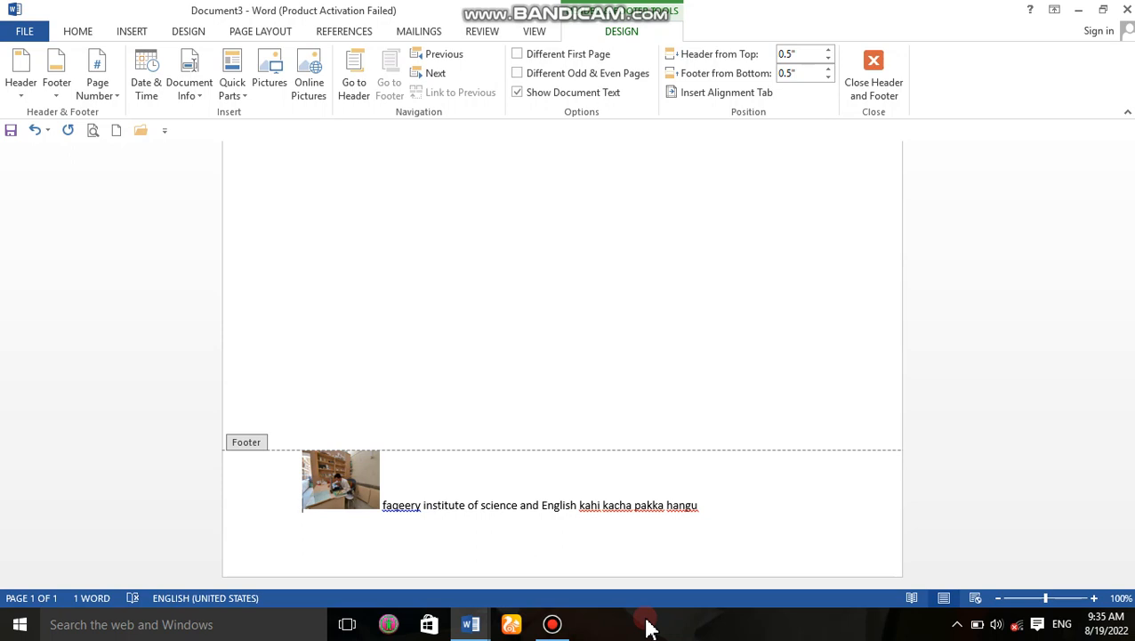
left_click(703, 499)
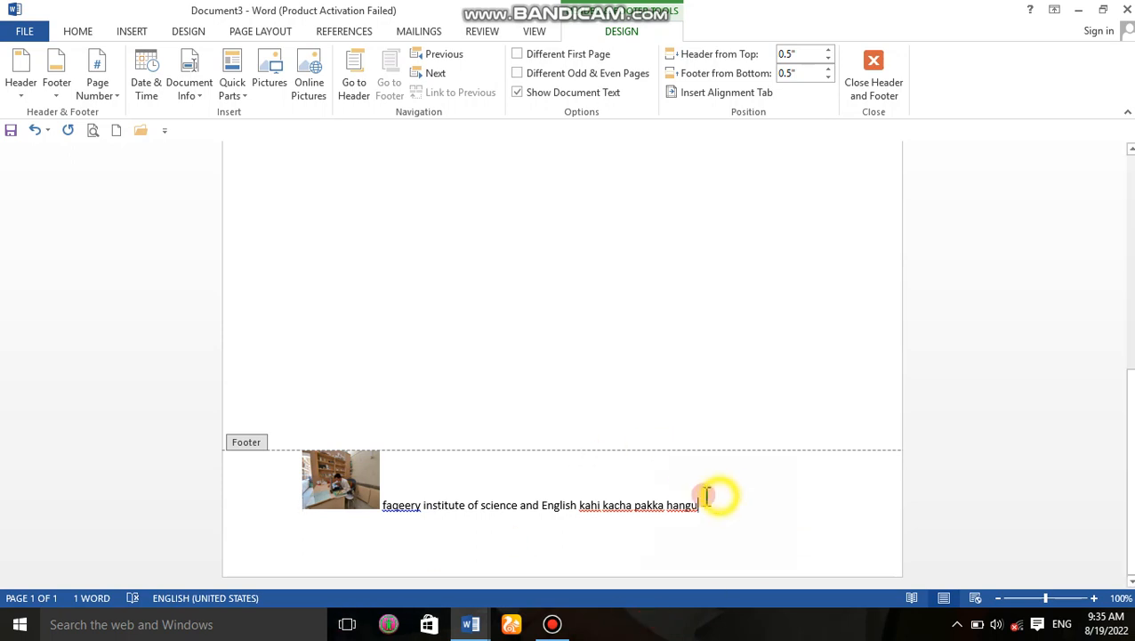
left_click_drag(703, 498, 340, 524)
left_click(284, 532)
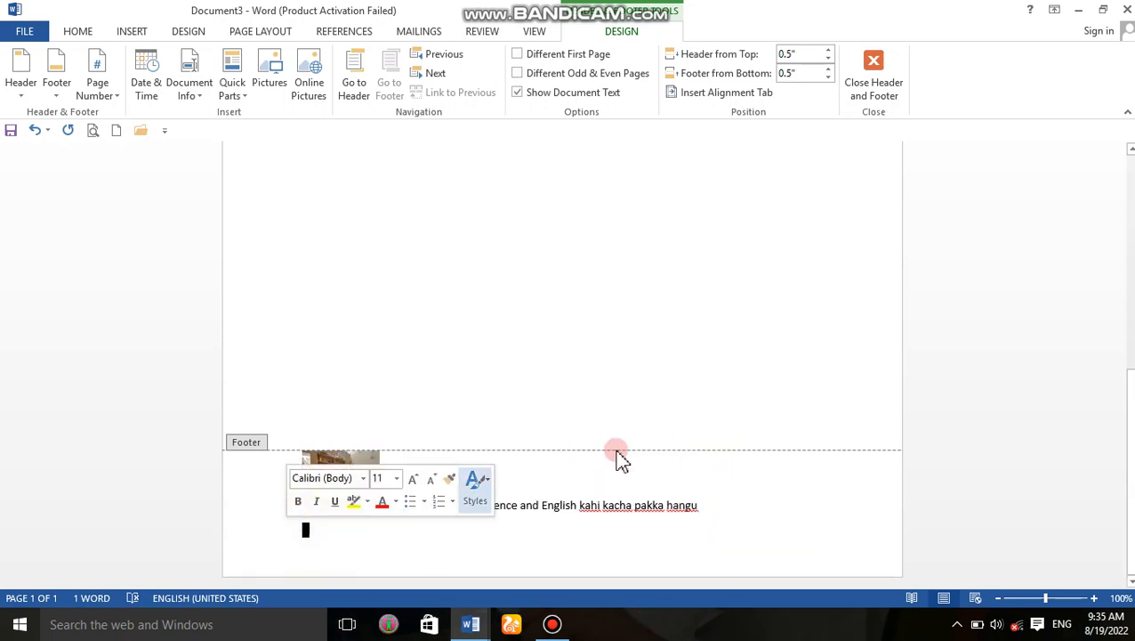
left_click_drag(706, 503, 302, 479)
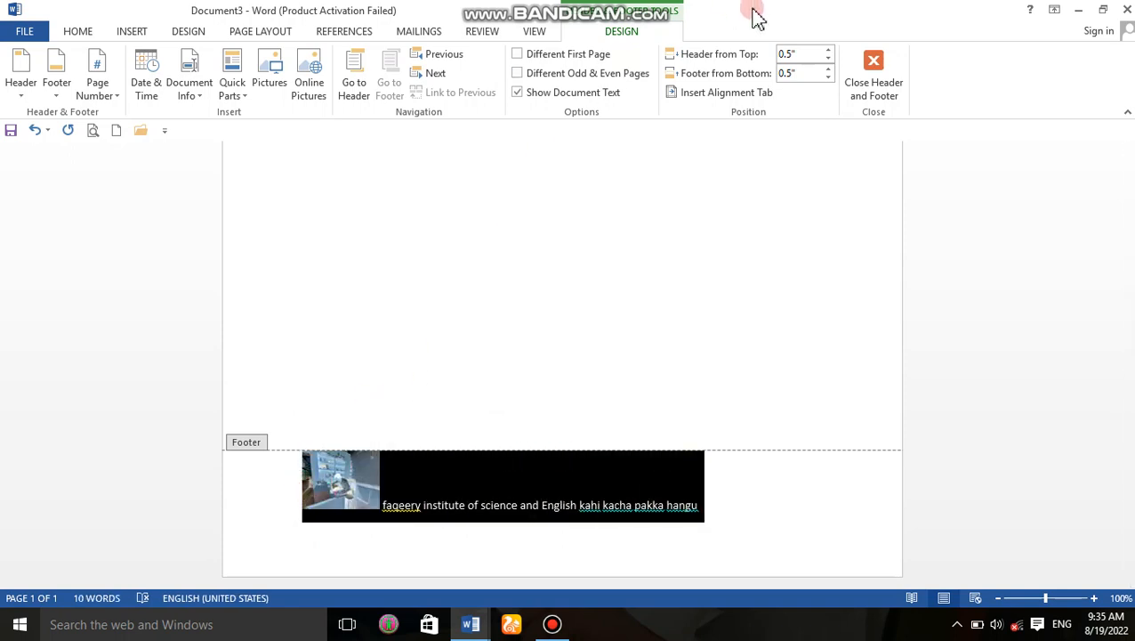
left_click(234, 92)
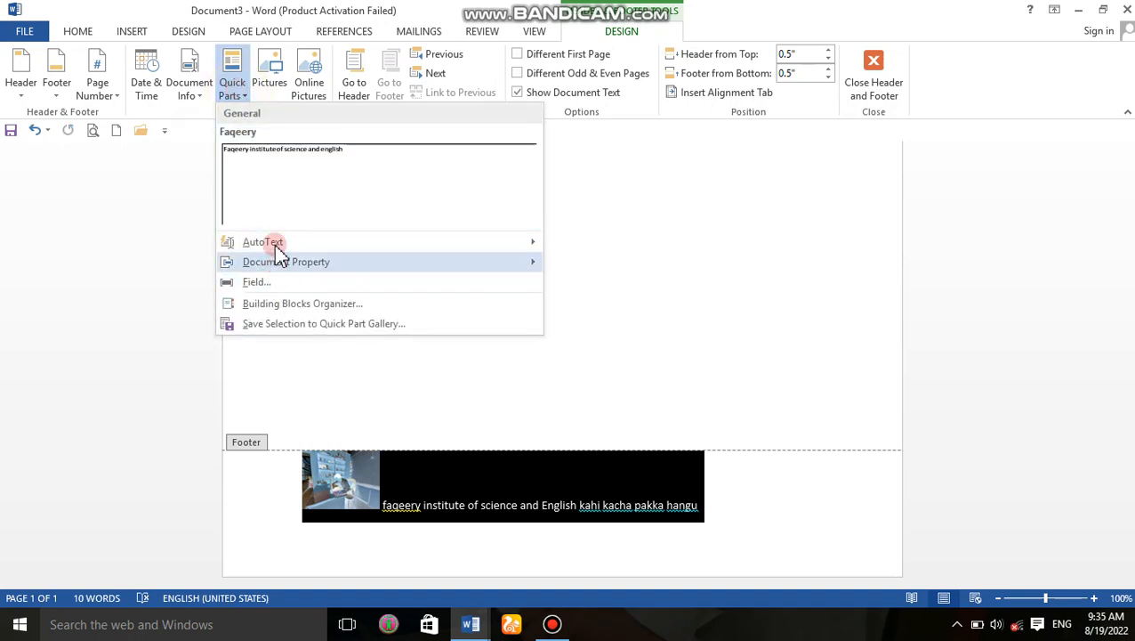
left_click(272, 323)
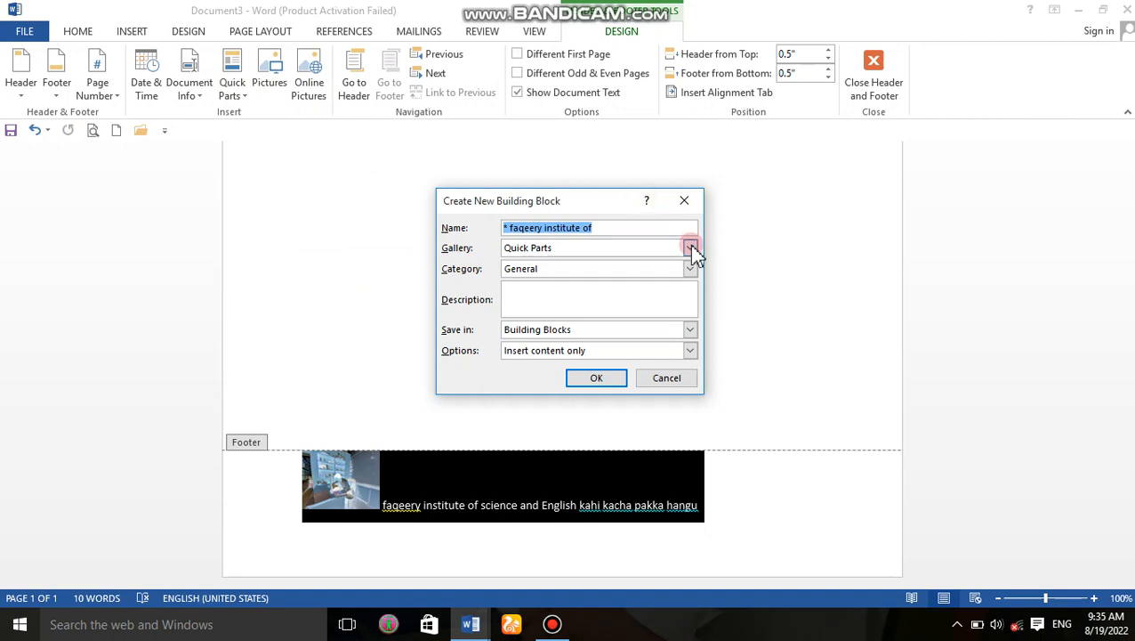
left_click(691, 249)
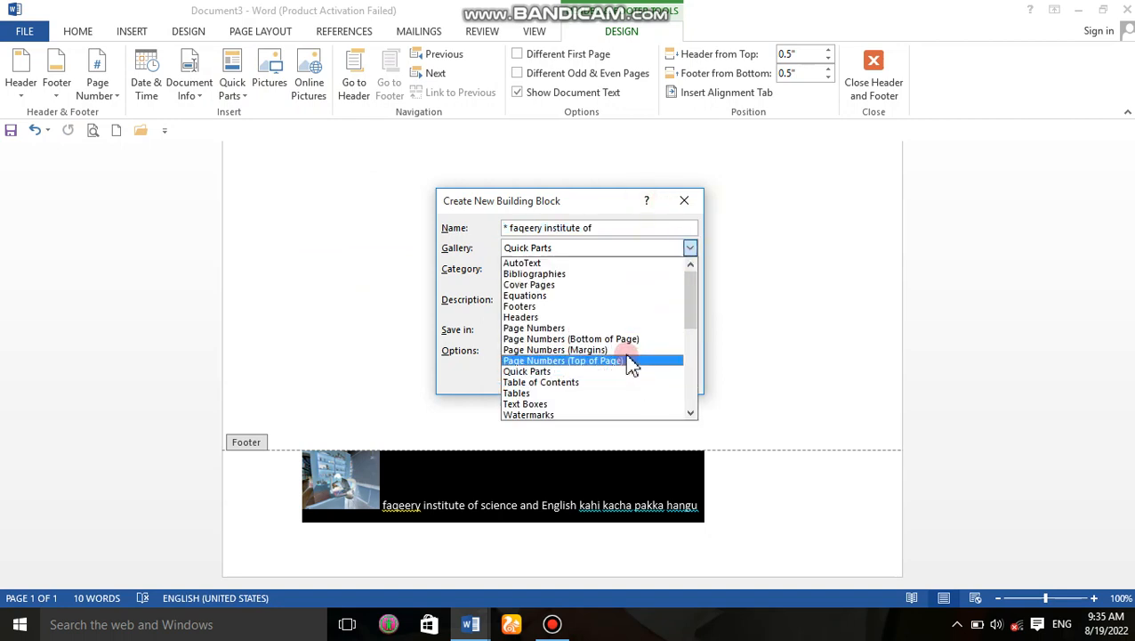
left_click(620, 317)
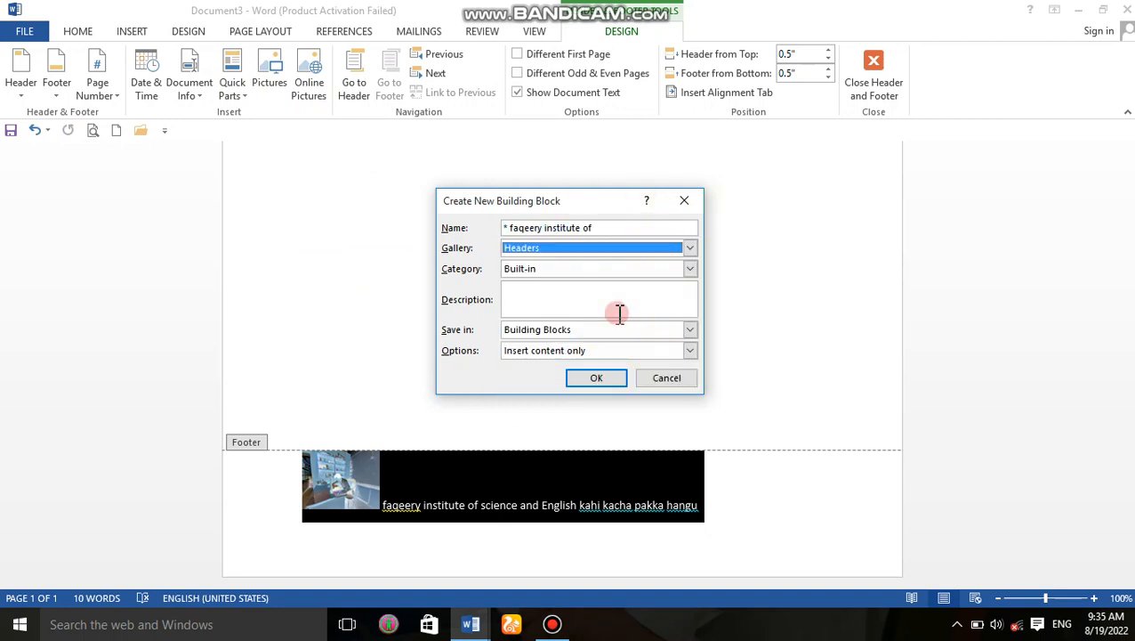
left_click(924, 289)
left_click(587, 382)
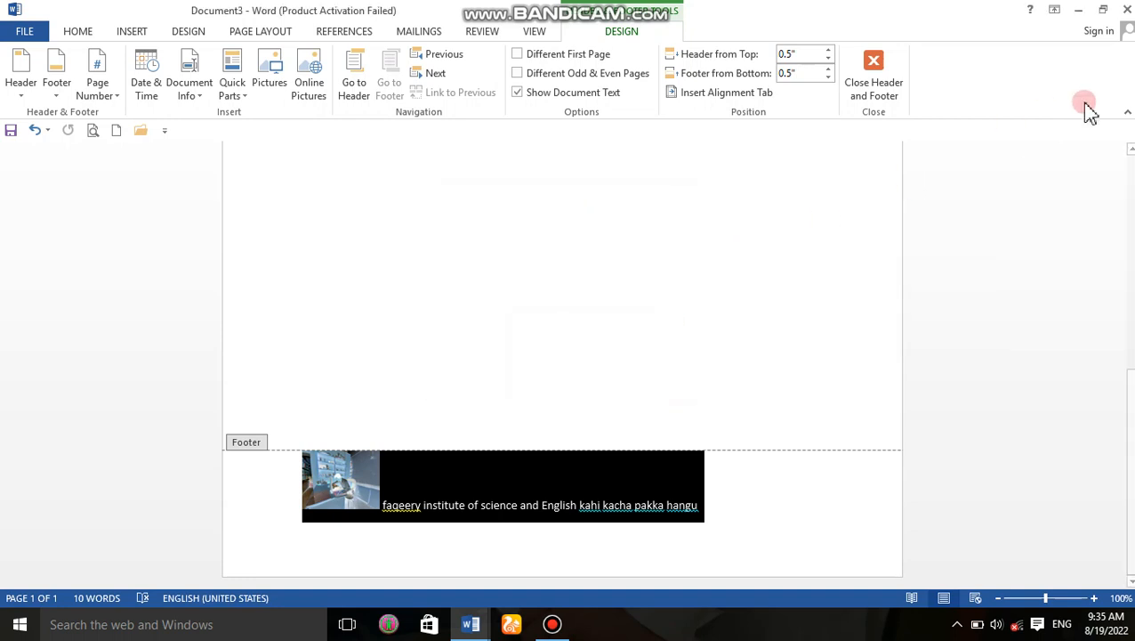
Leave footer editing and insert the saved "* faqeery institute of" header from the header gallery into the document.
left_click(1131, 203)
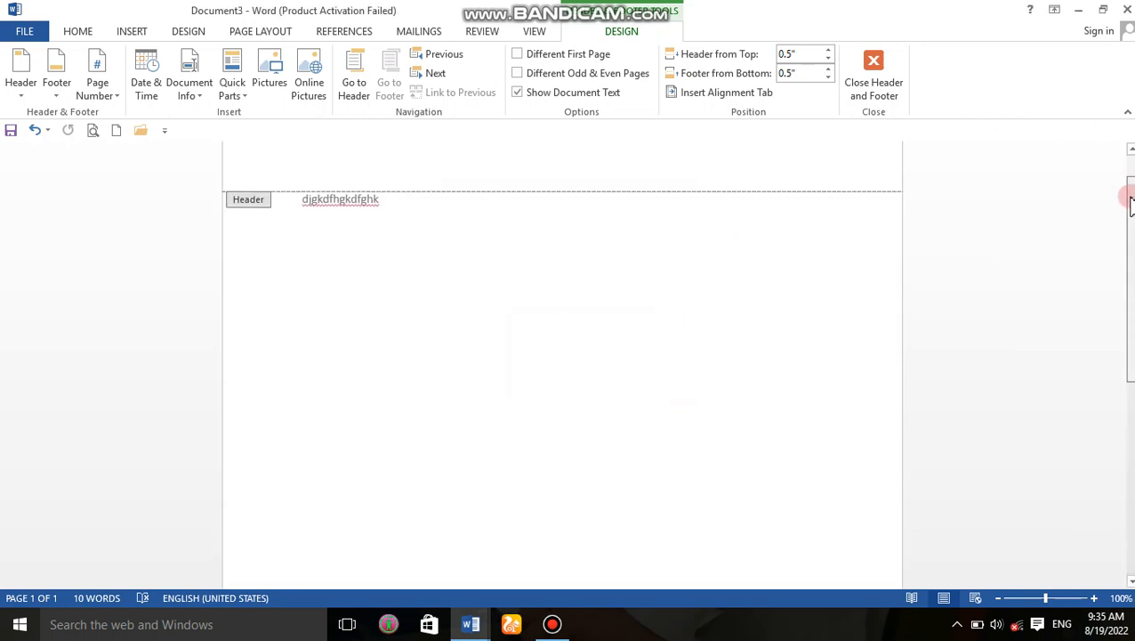
double_click(535, 411)
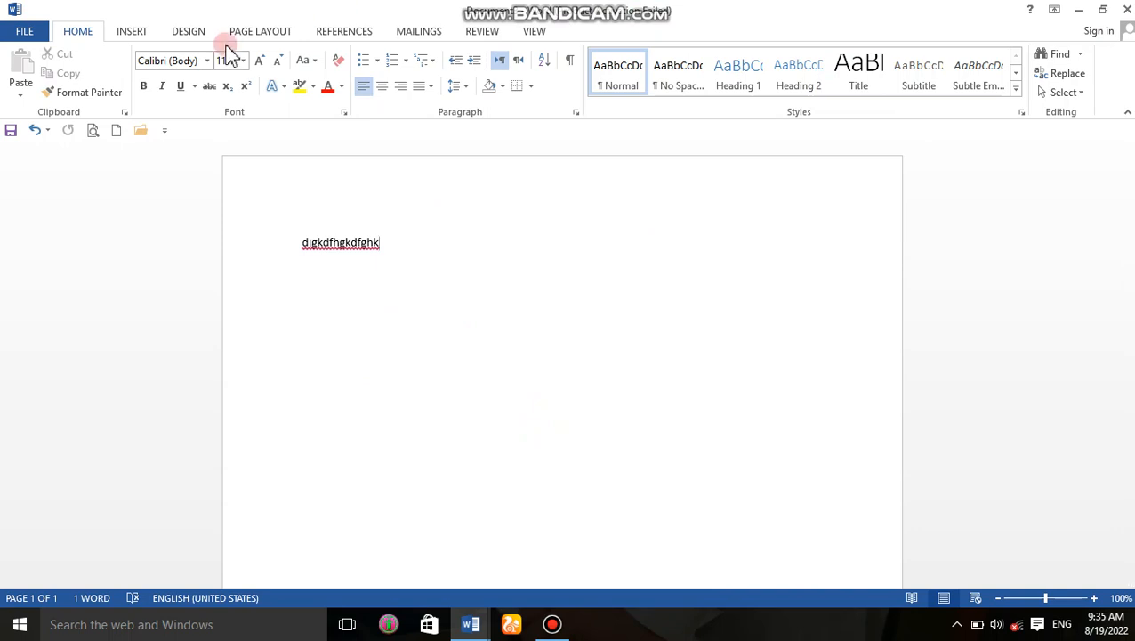
left_click(132, 31)
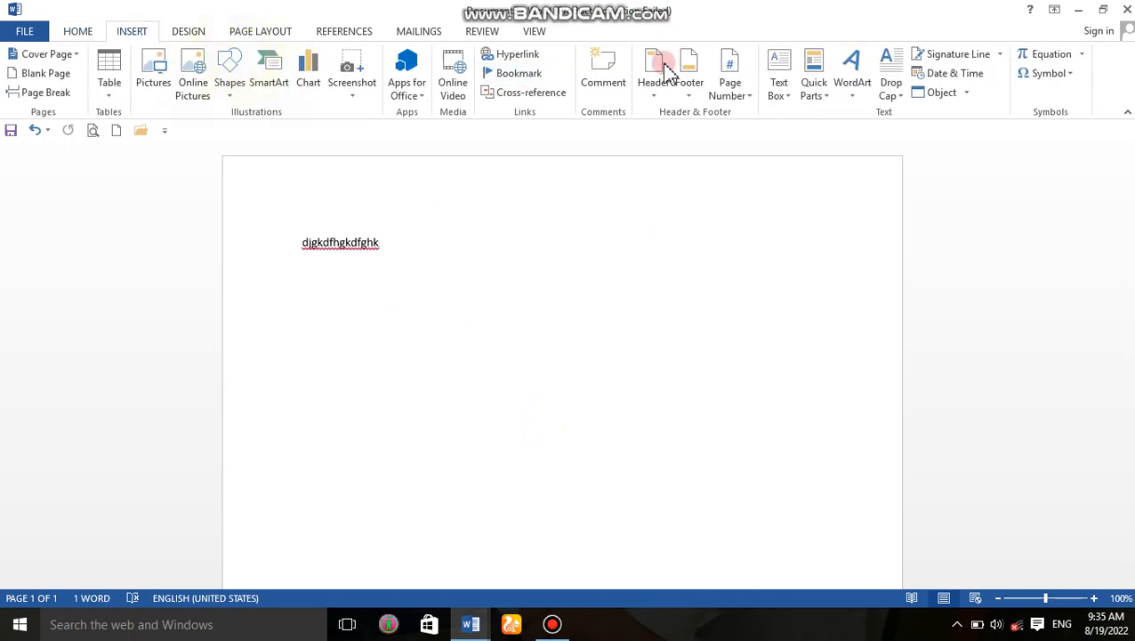
left_click(659, 102)
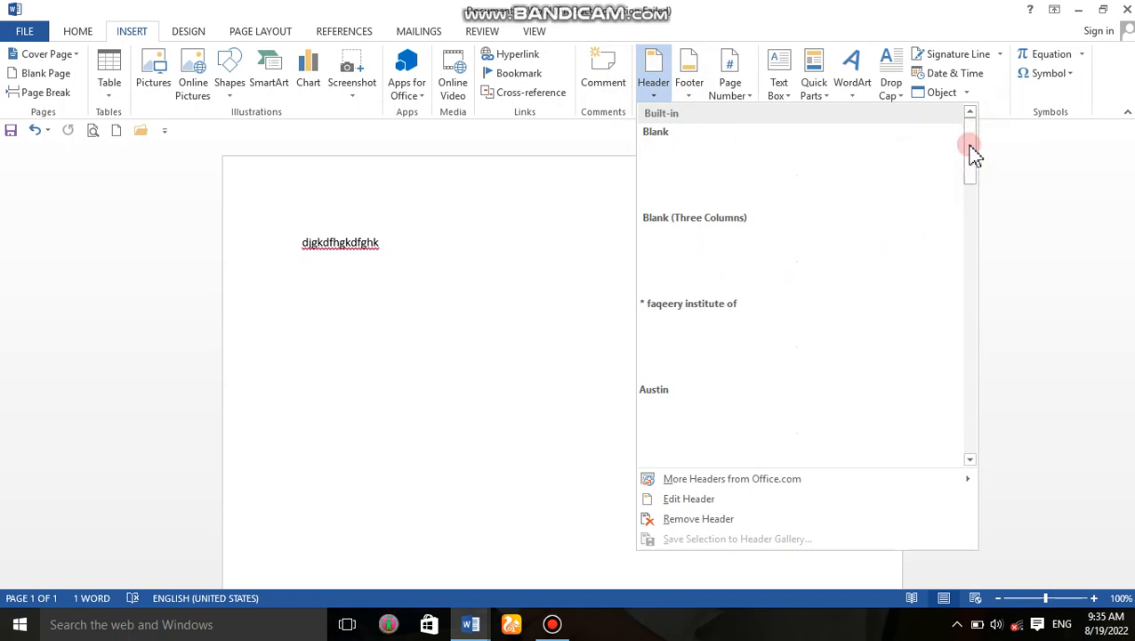
scroll(968, 148, "down", 3)
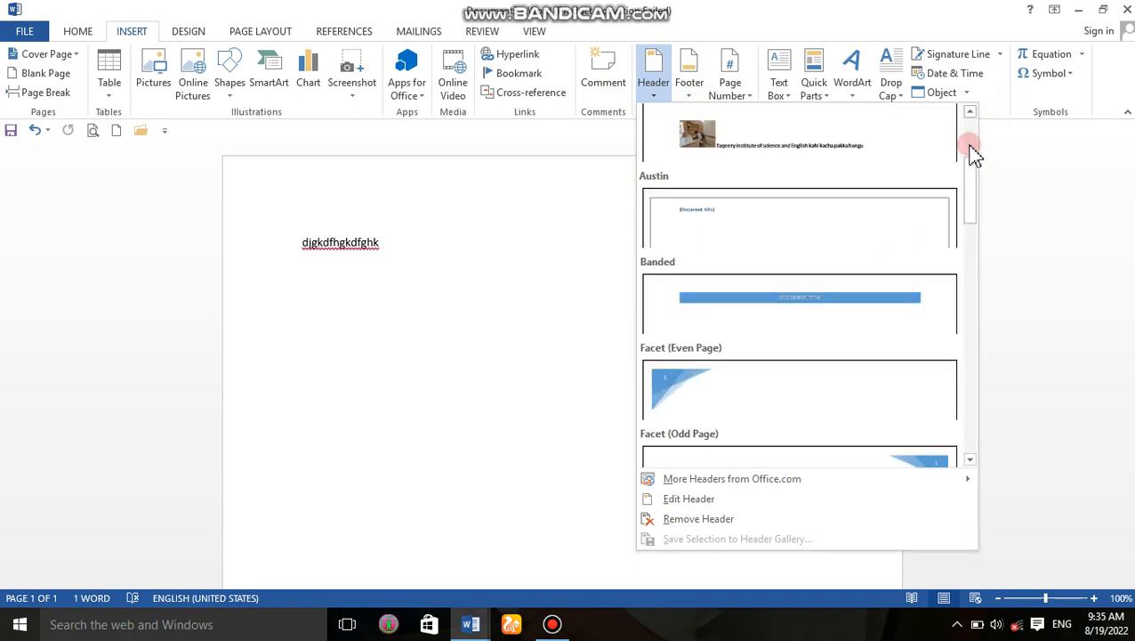
left_click(746, 140)
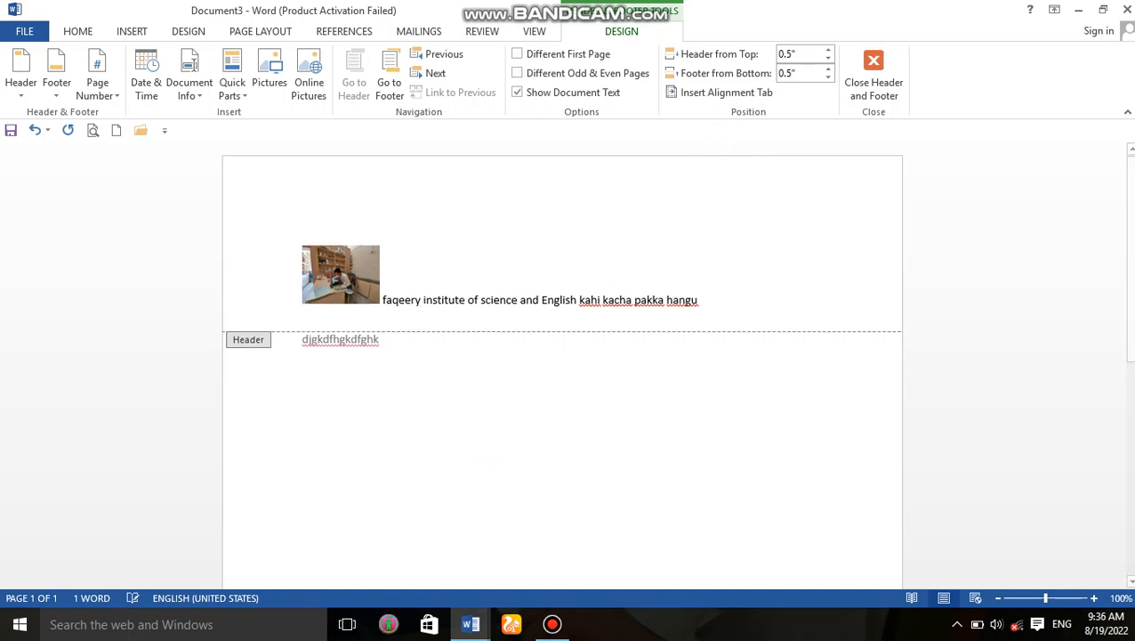
type("mjhp")
key("BackSpace")
key("BackSpace")
key("BackSpace")
key("BackSpace")
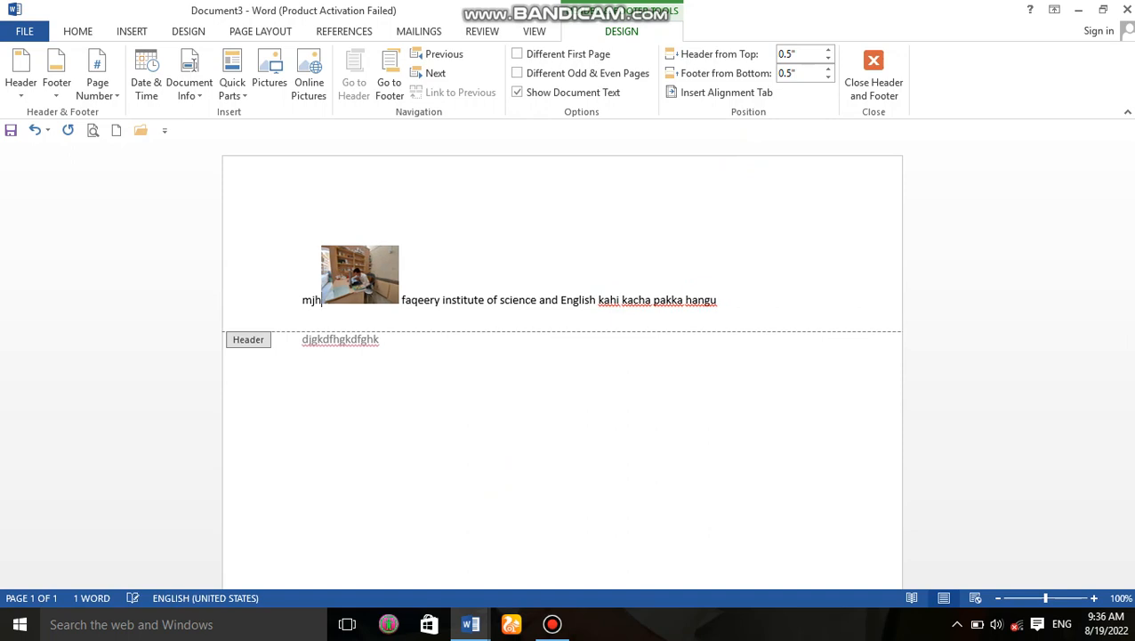
Leave header editing and add blank lines below the sample text until the document runs onto a second page.
double_click(471, 396)
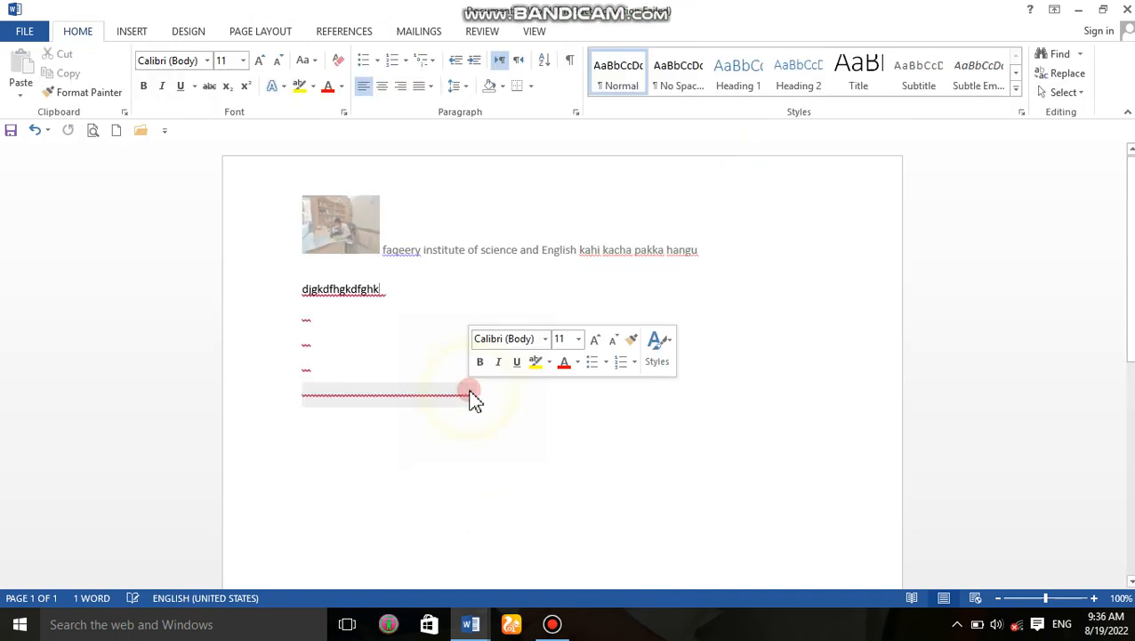
key("BackSpace")
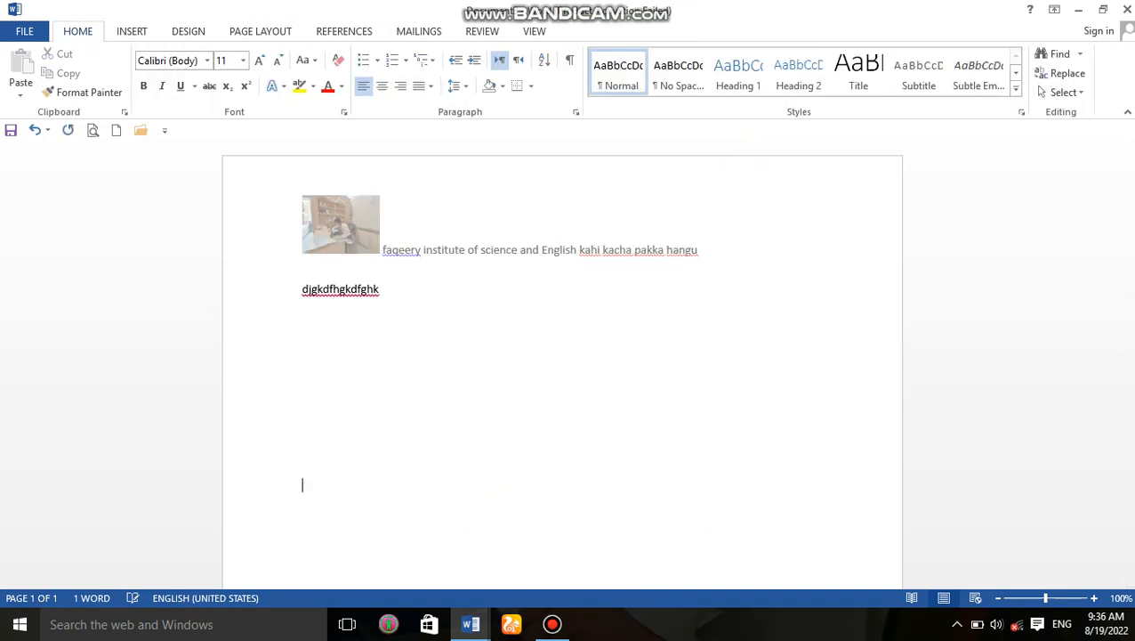
key("Return")
key("Return")
key("Return")
key("Return")
key("Return")
key("Return")
key("Return")
key("Return")
key("Return")
key("Return")
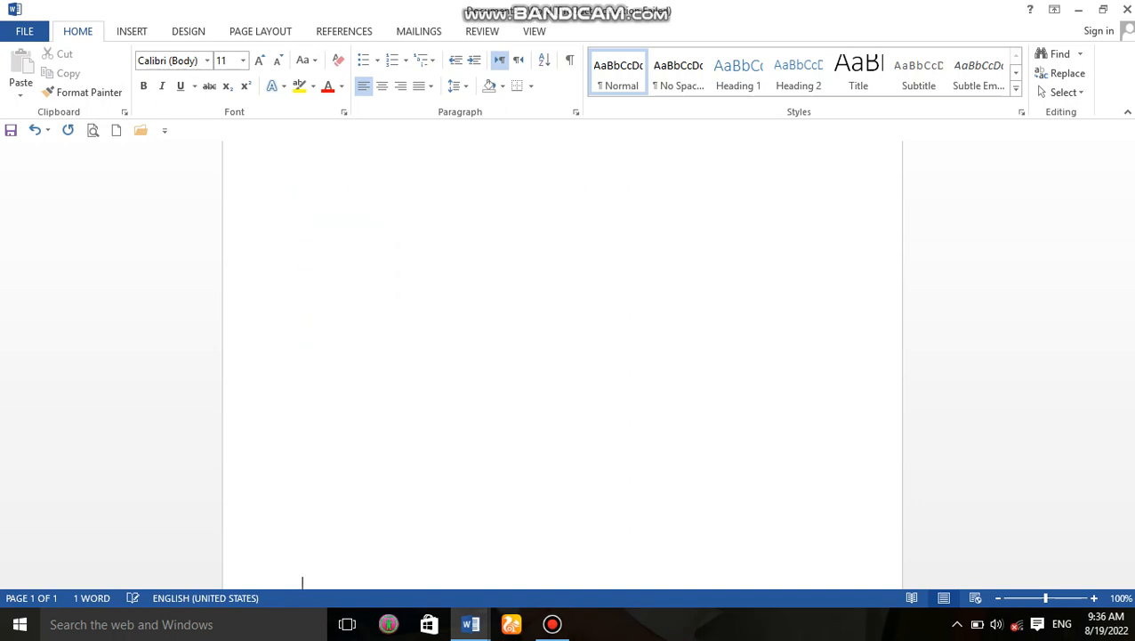
key("Return")
key("Return")
key("Return")
key("Return")
key("Return")
key("Return")
key("Return")
key("Return")
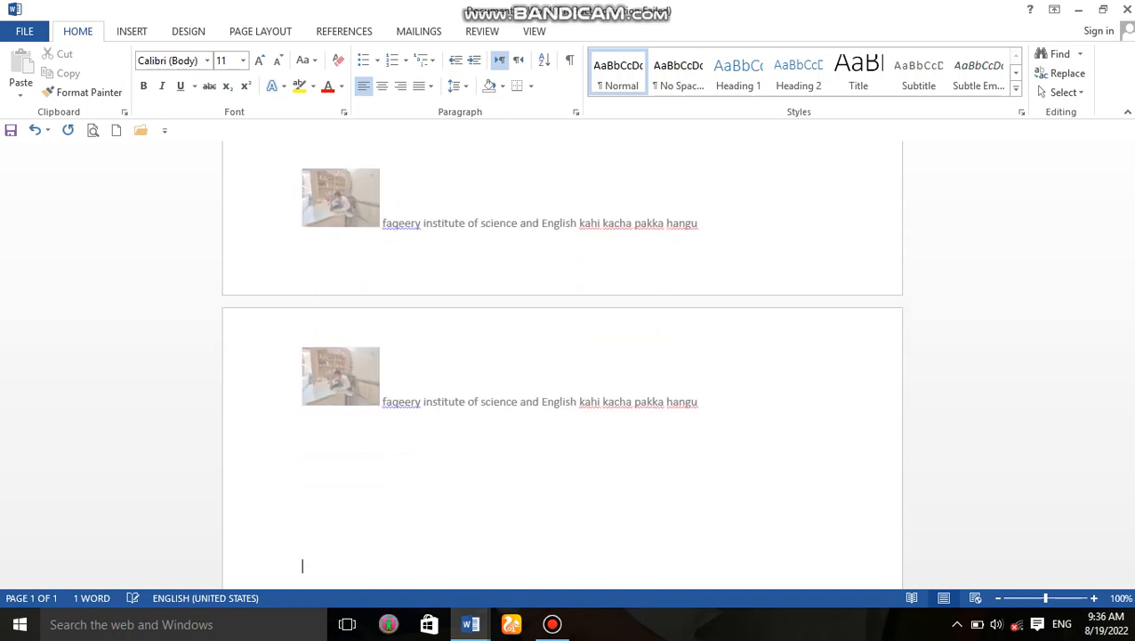
key("Return")
key("Return")
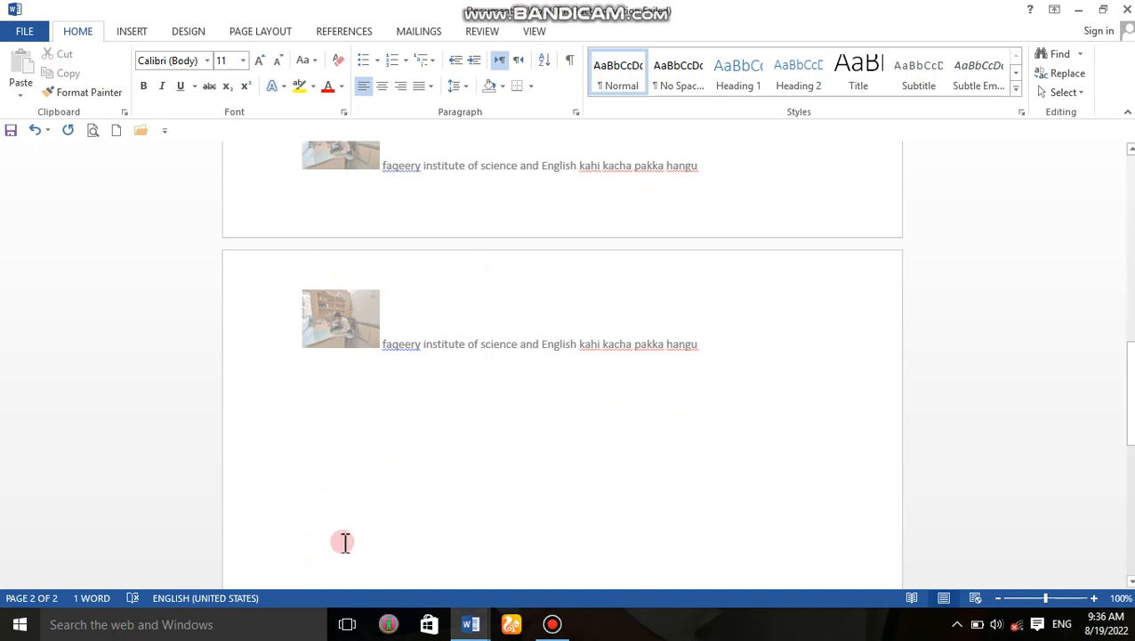
left_click(568, 621)
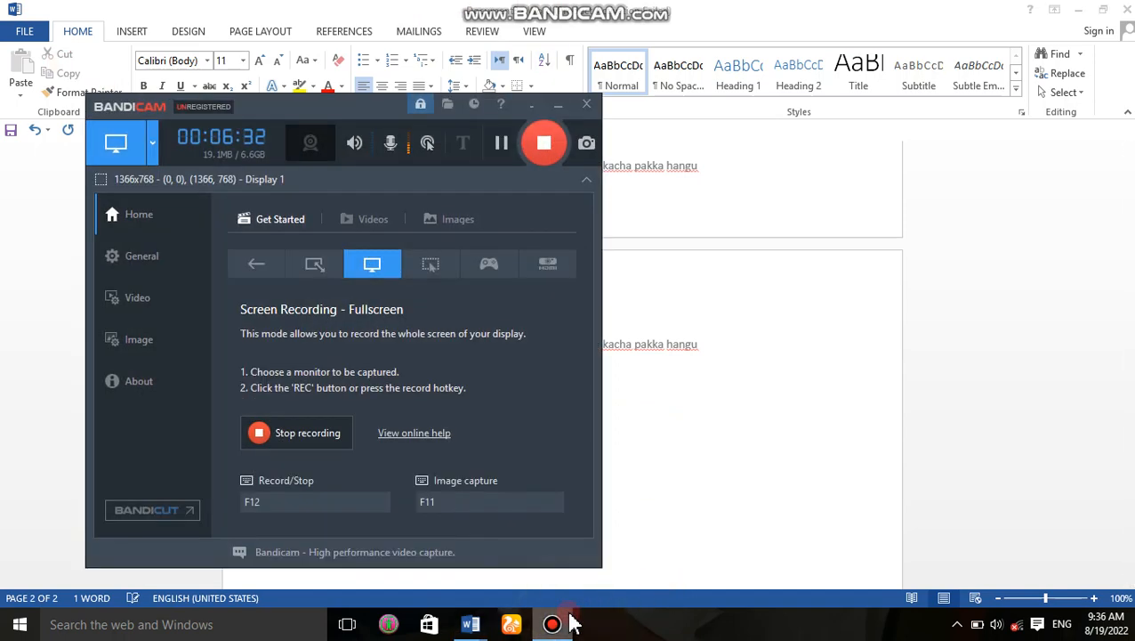
left_click(557, 106)
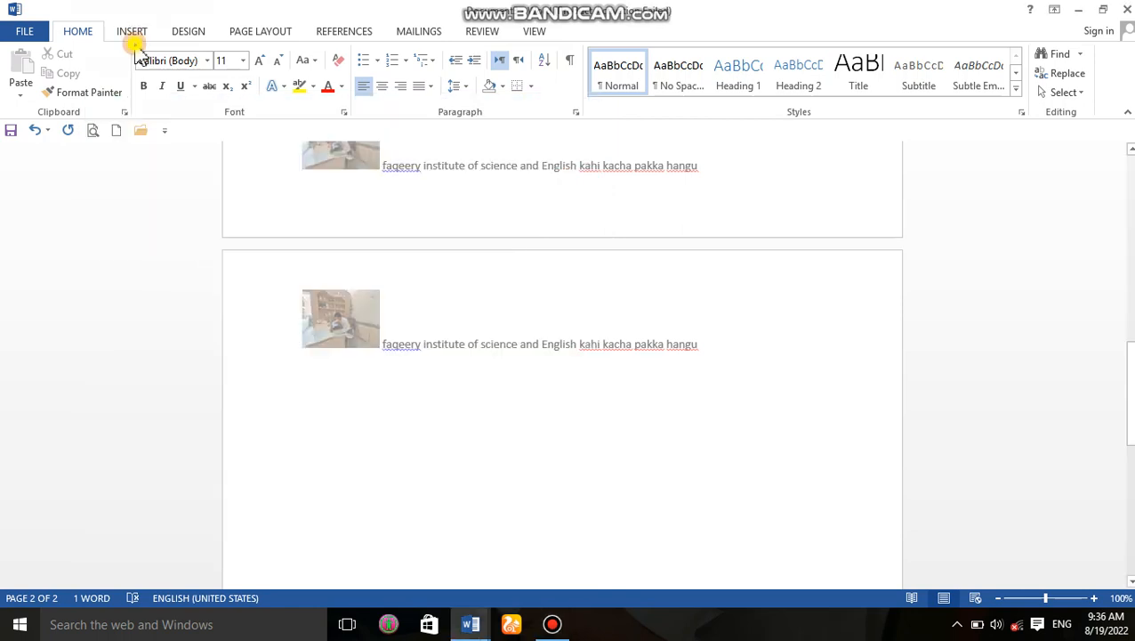
Write "Faqeery institute" on the second page and convert it to WordArt in the black style with a blue shadow.
left_click(132, 34)
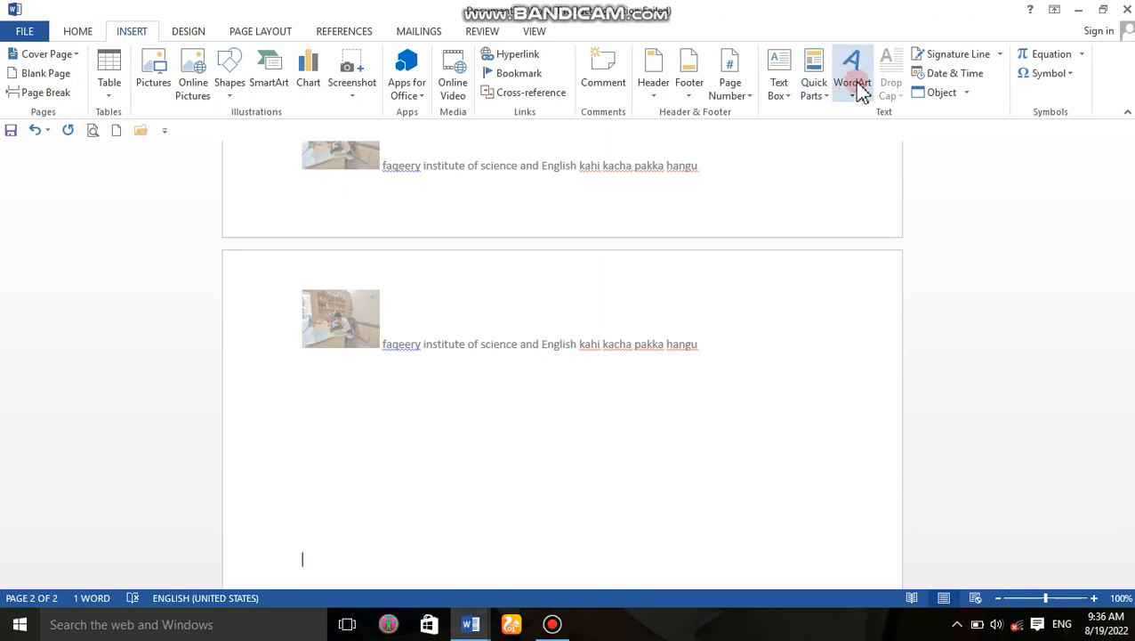
left_click(509, 555)
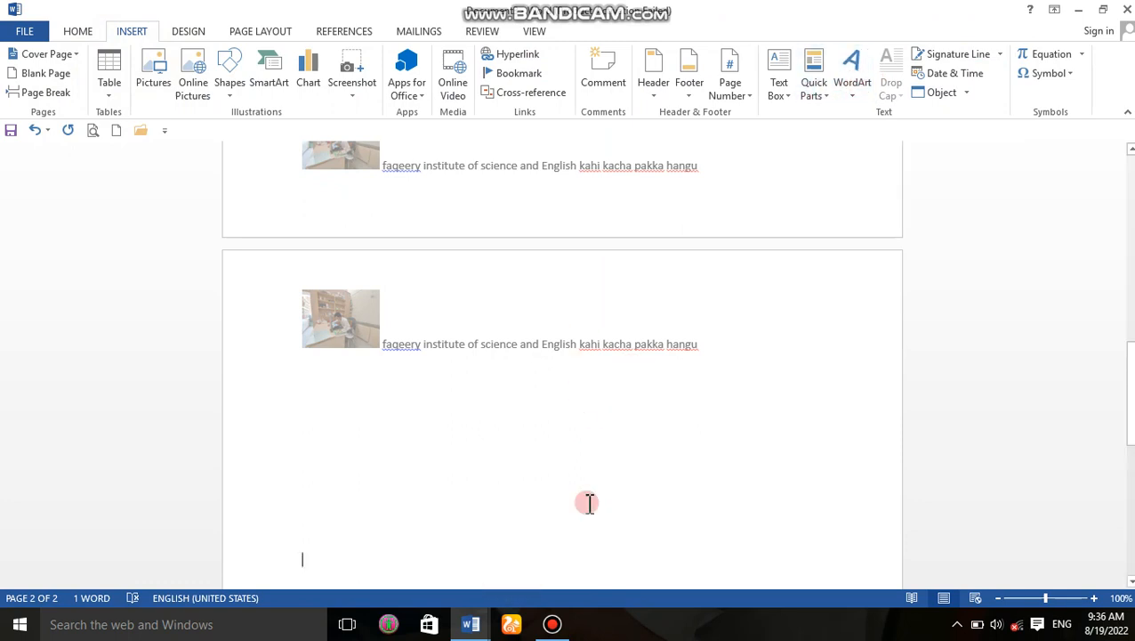
type("fa")
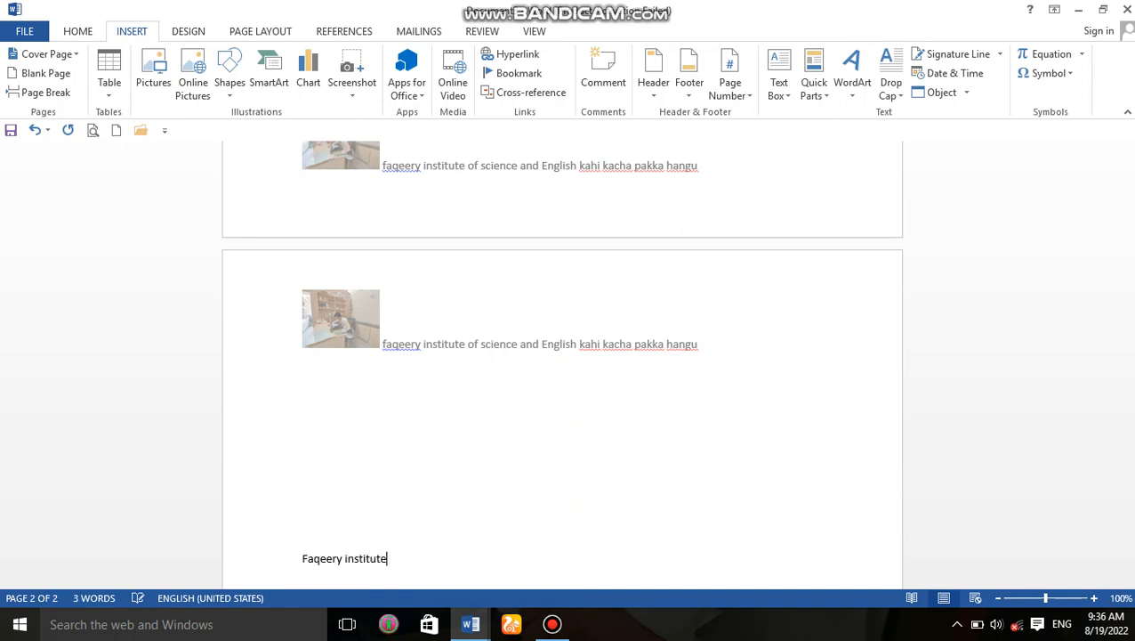
left_click_drag(391, 556, 291, 577)
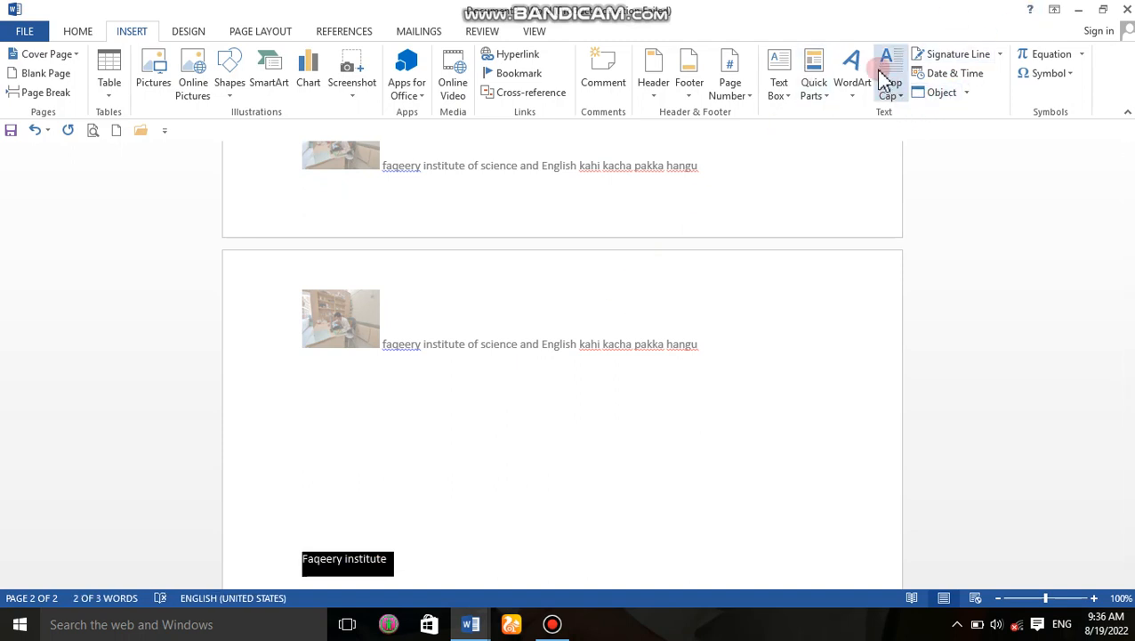
left_click(856, 100)
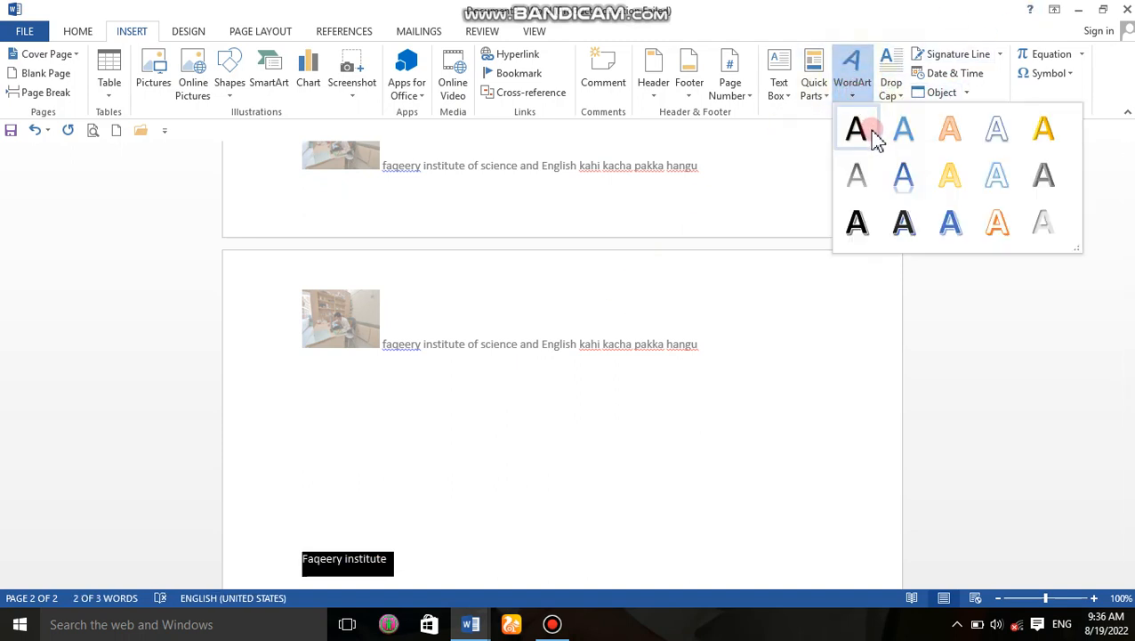
left_click(906, 206)
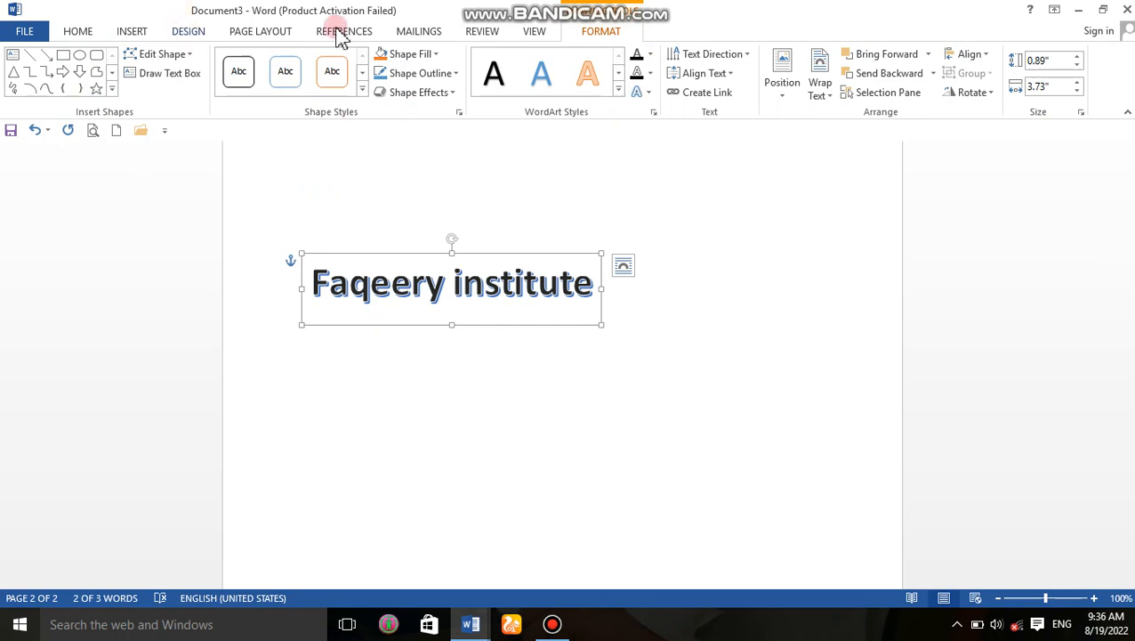
Format the WordArt box with the orange-outlined shape style, a standard red fill and a dark outline.
left_click(326, 78)
left_click(414, 53)
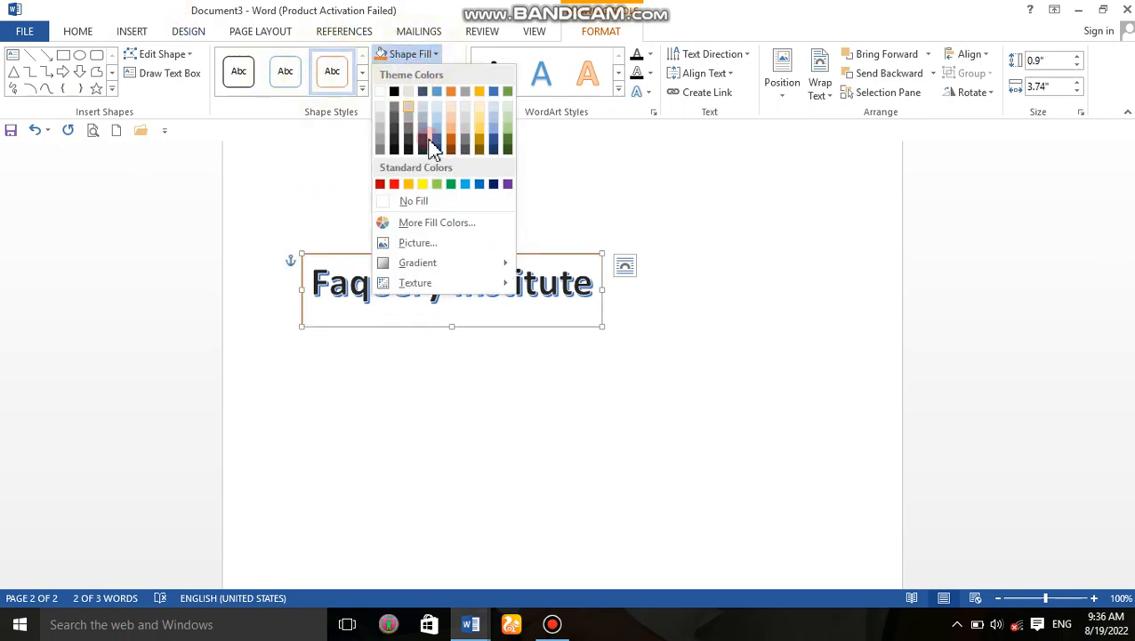
left_click(394, 183)
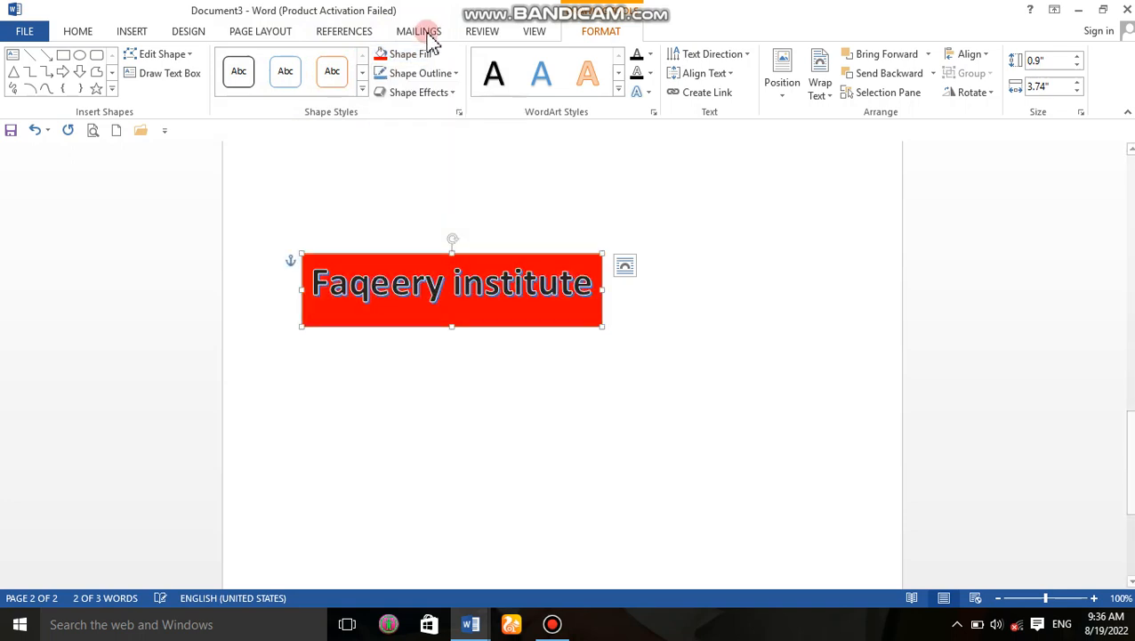
left_click(430, 75)
left_click(426, 176)
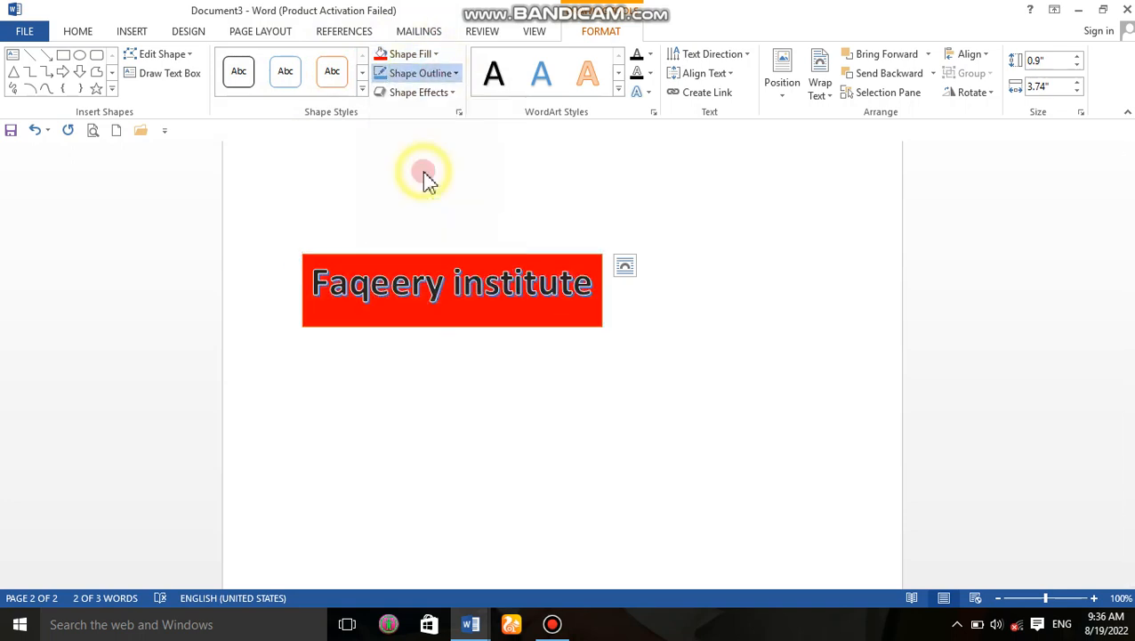
Apply the largest orange glow variation to the red WordArt box.
left_click(440, 92)
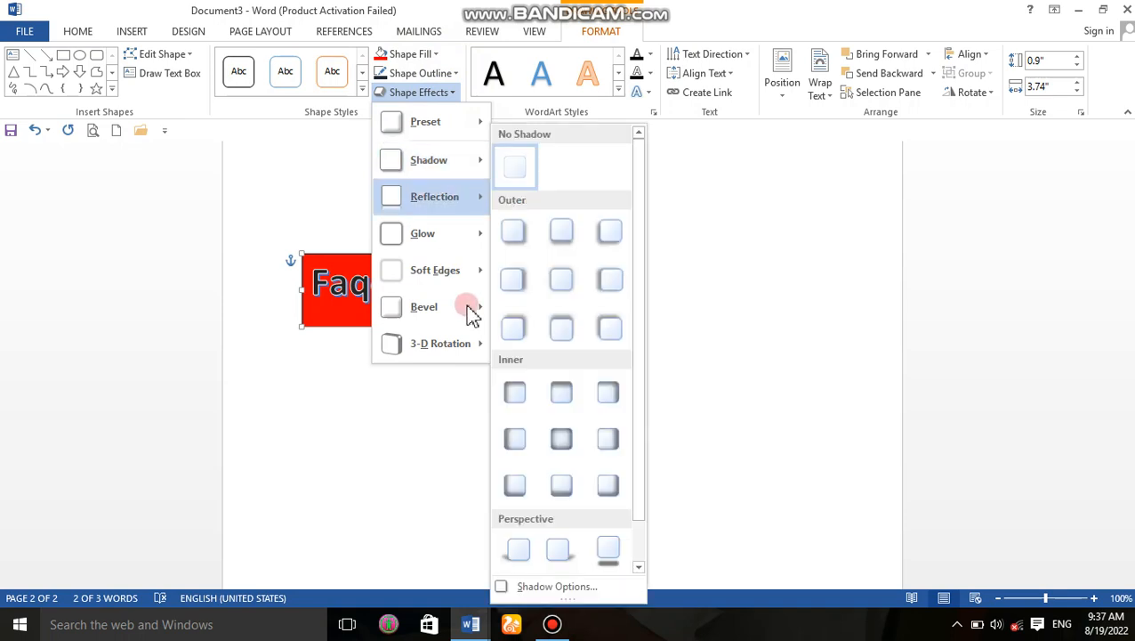
mouse_move(445, 197)
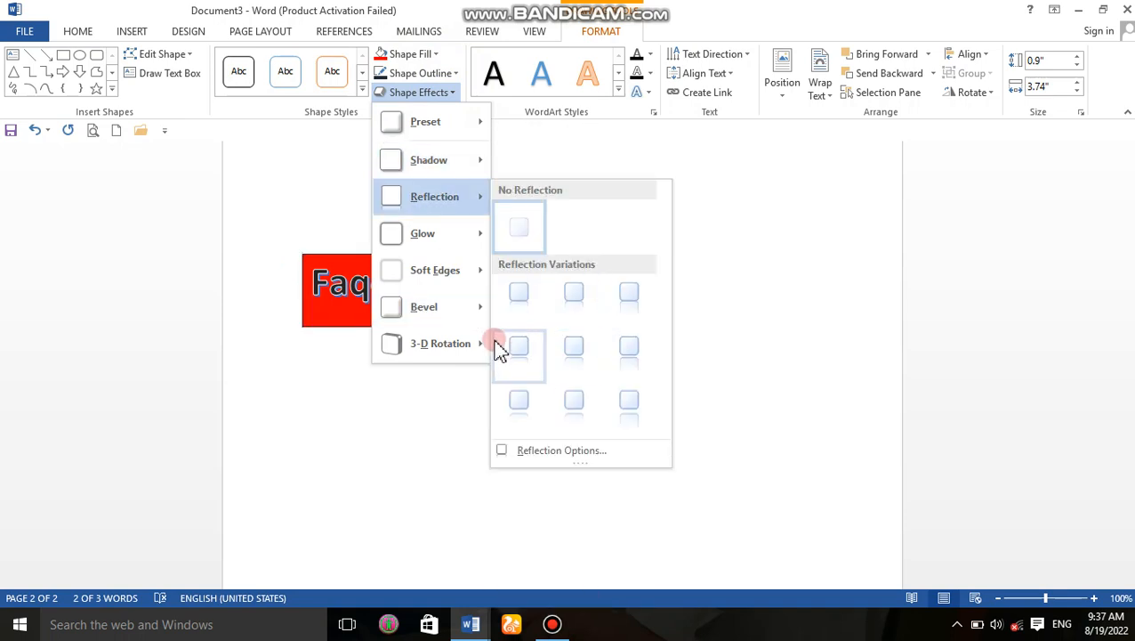
mouse_move(474, 238)
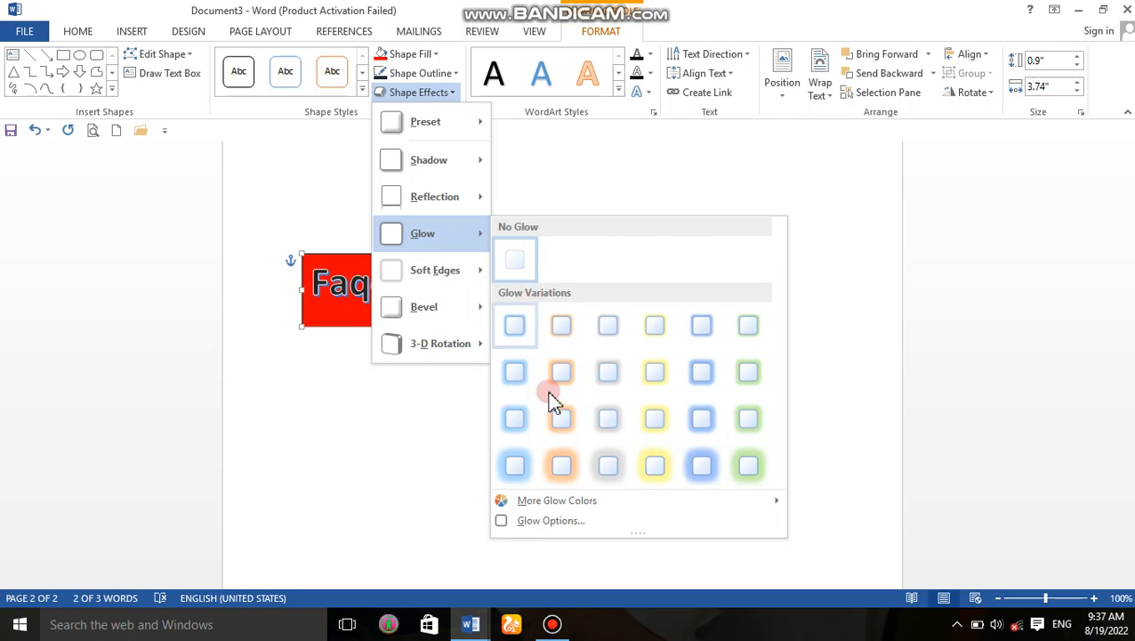
left_click(561, 464)
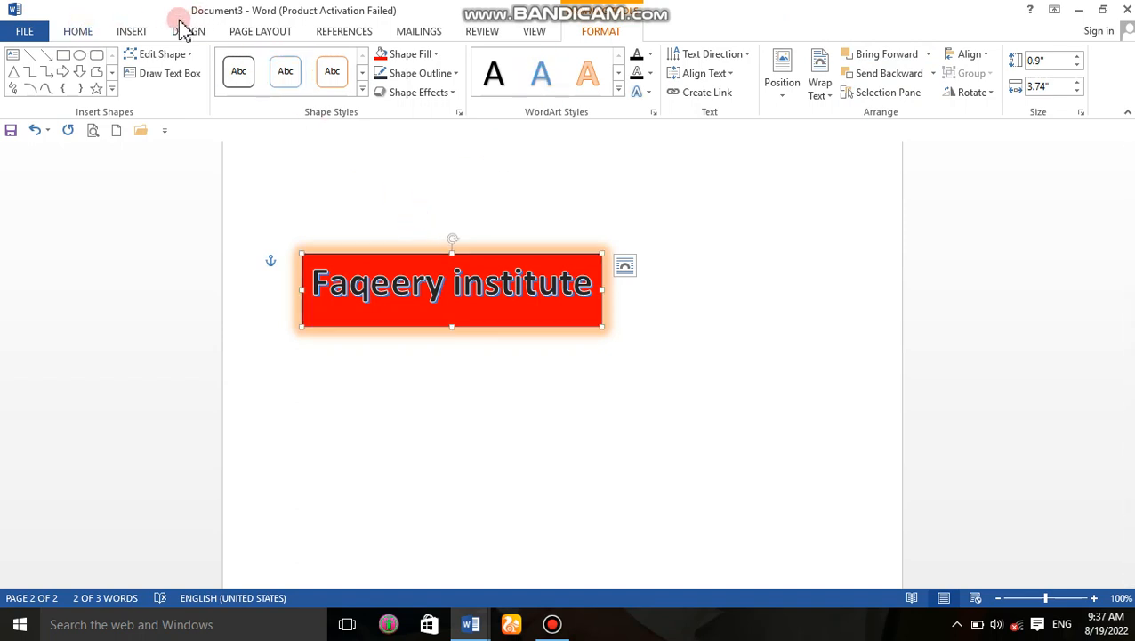
Try to apply the heavy black WordArt style to the "Faqeery institute" box from the WordArt gallery.
left_click(132, 30)
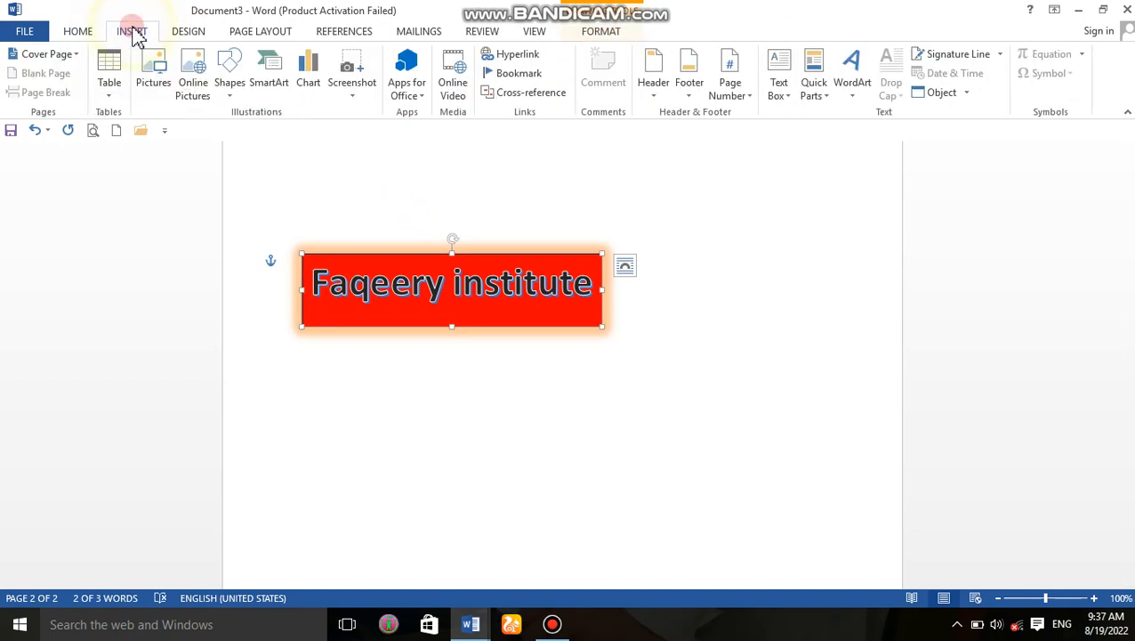
left_click(847, 96)
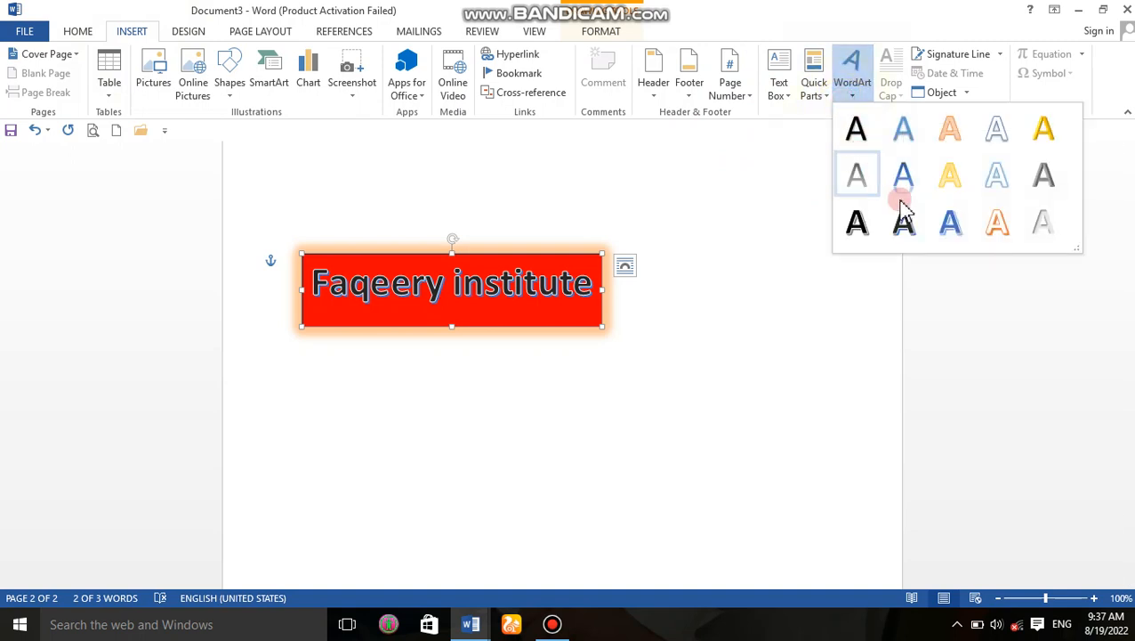
left_click(858, 222)
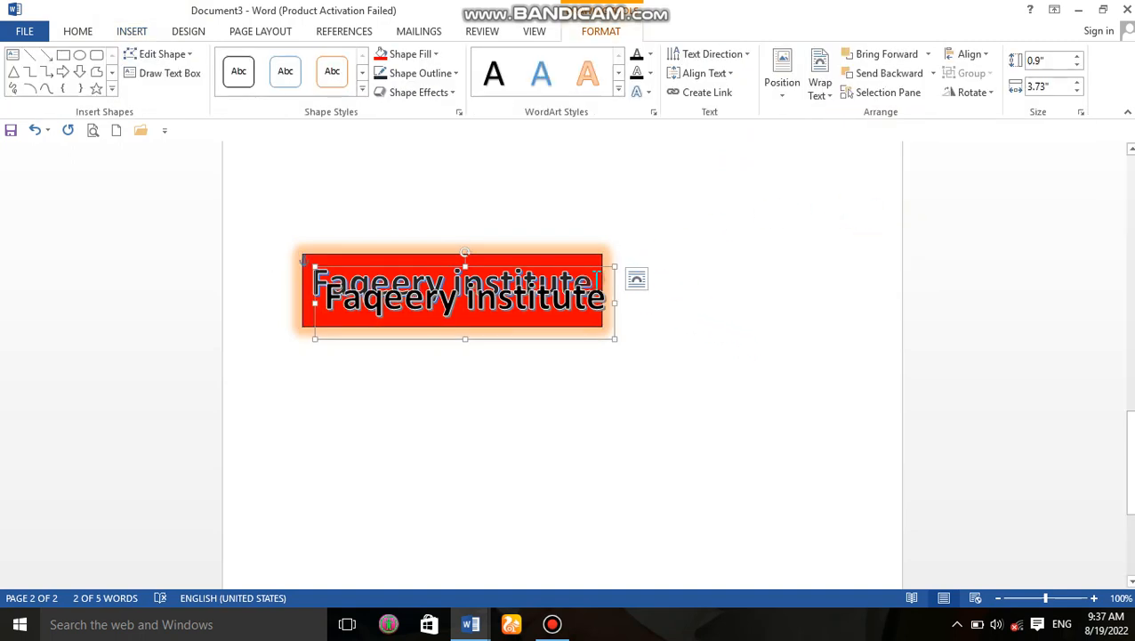
Undo the duplicate WordArt and the box's glow, dark outline and red fill.
key("ctrl+z")
key("ctrl+z")
key("ctrl+z")
key("ctrl+z")
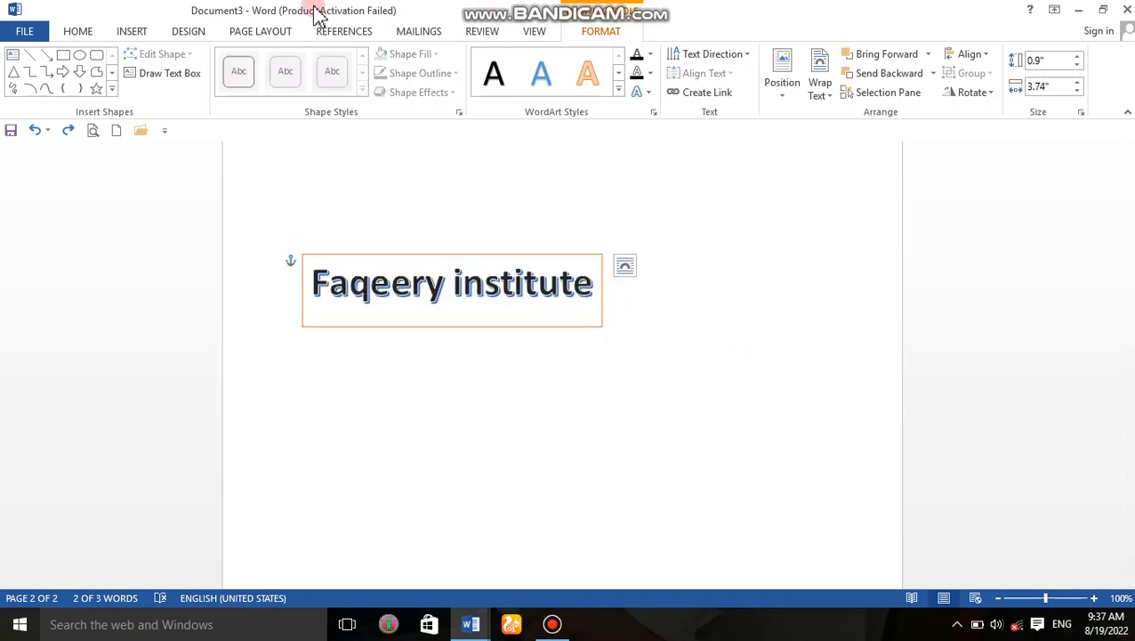
Create a new blank document, write "faqeery" and accept the suggested "faqeery institute of science and English kahi kacha pakka hangu" text block.
left_click(132, 35)
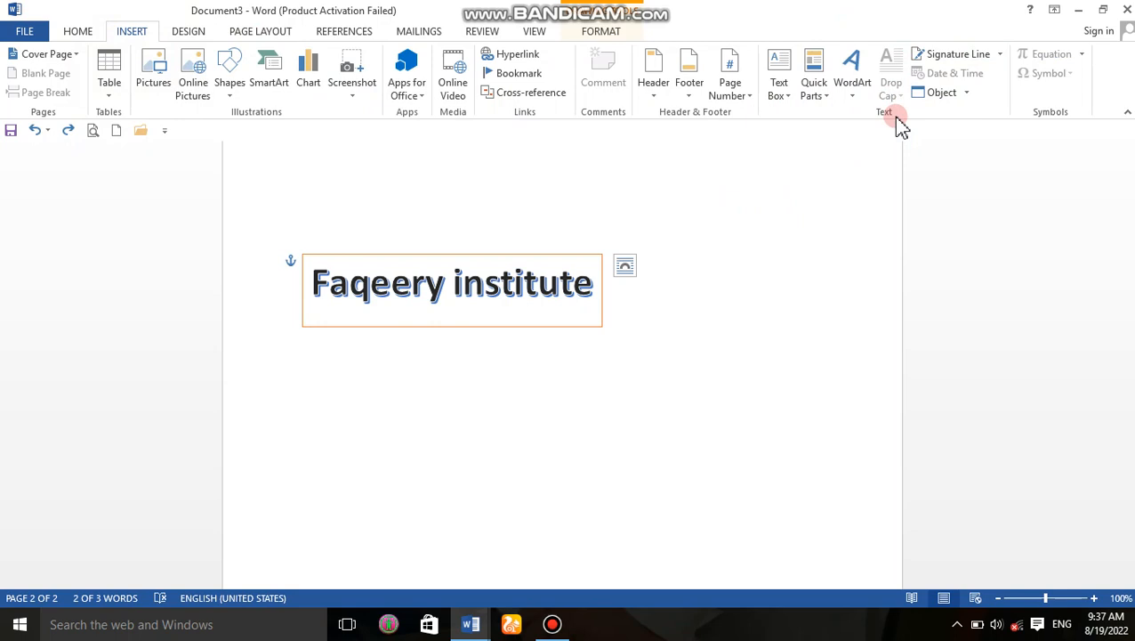
key("ctrl+n")
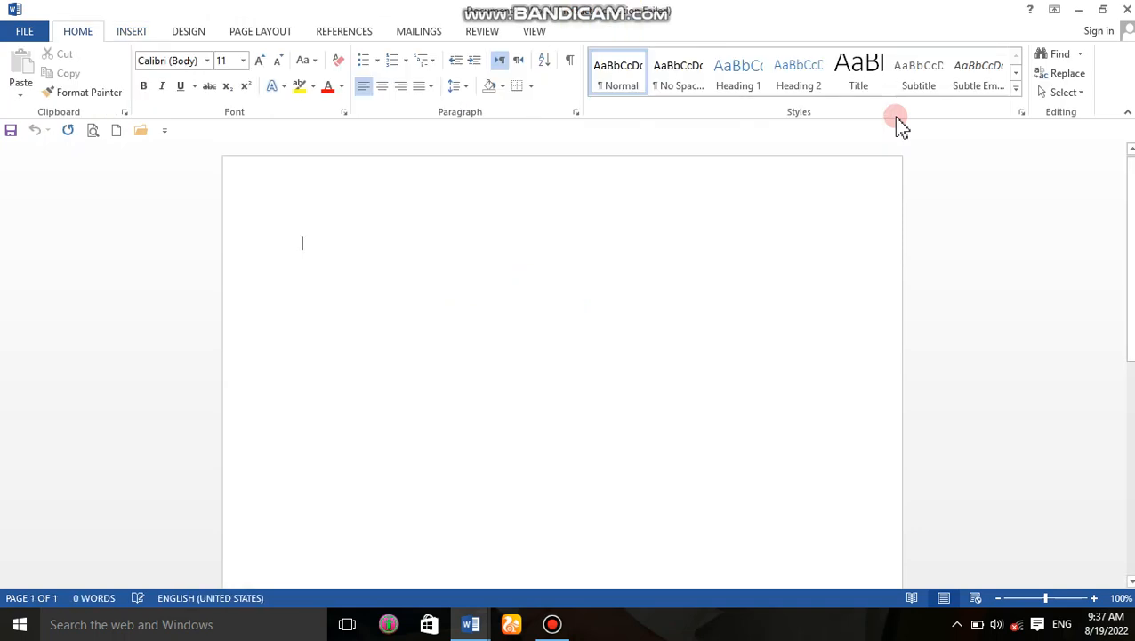
type("a")
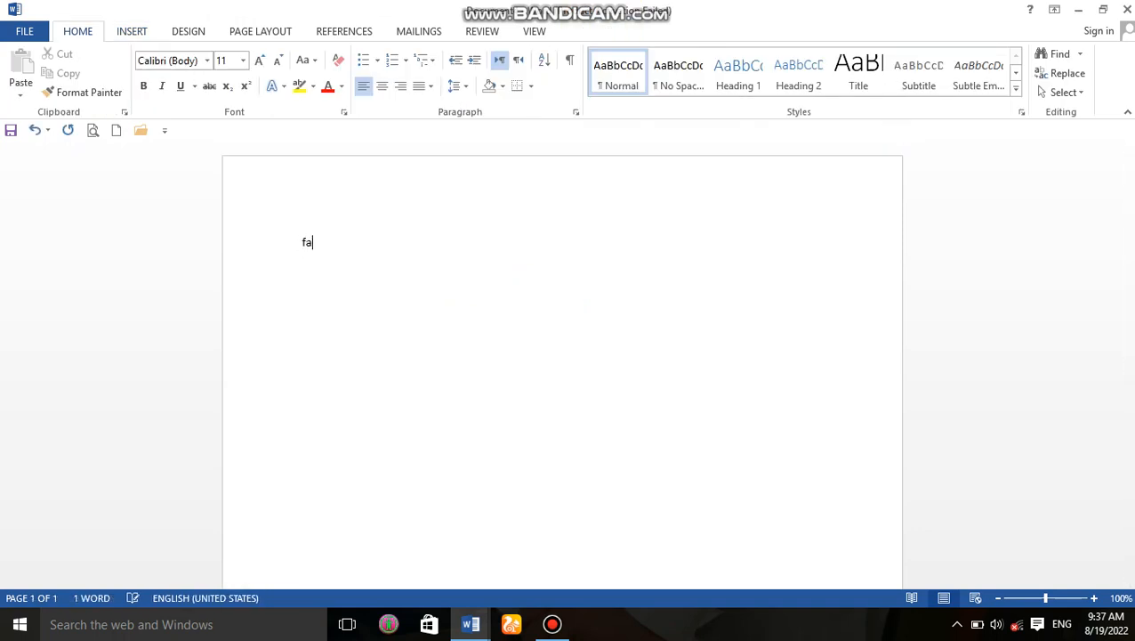
type("qeery")
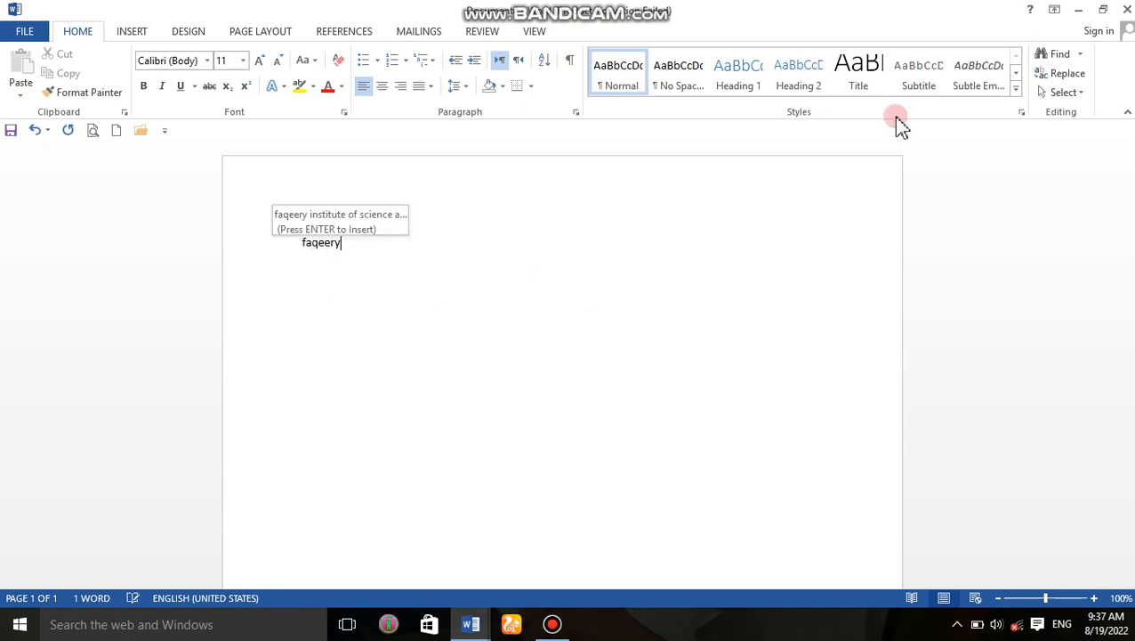
key("Return")
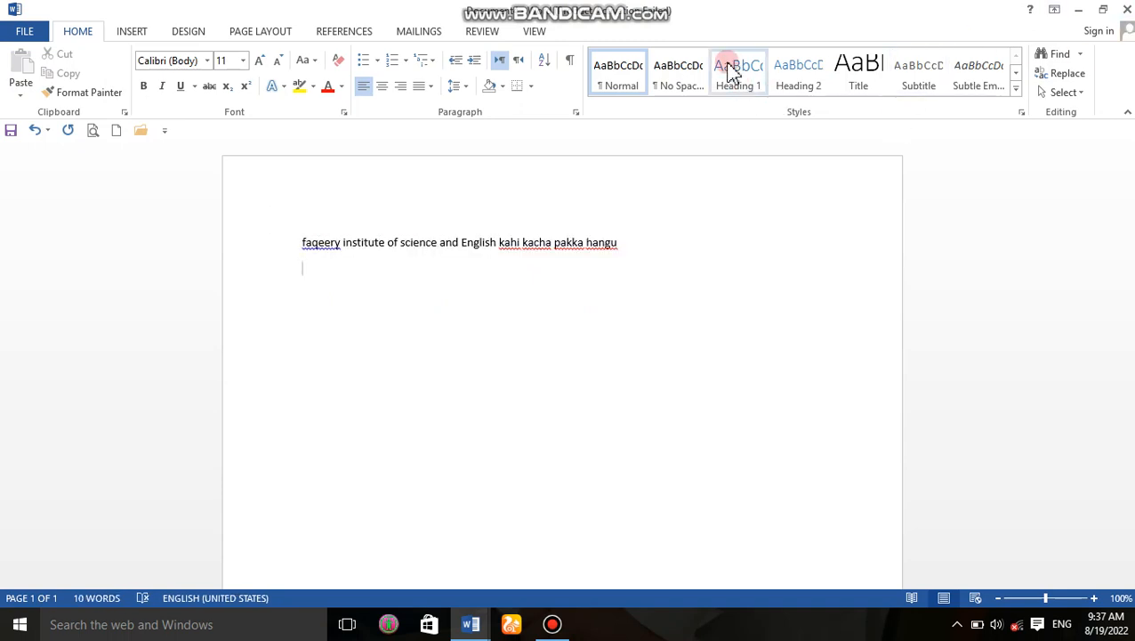
Copy the whole sentence and paste it repeatedly as separate lines.
left_click_drag(621, 245, 272, 248)
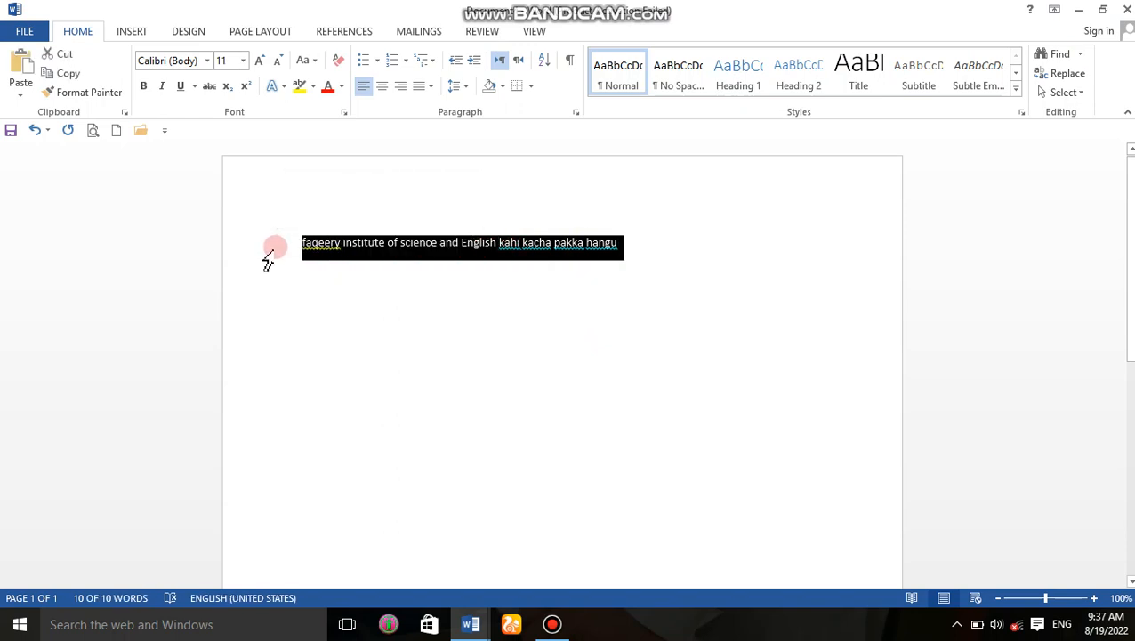
key("ctrl+c")
key("ctrl+v")
key("ctrl+v")
key("ctrl+v")
key("ctrl+v")
key("ctrl+v")
key("ctrl+v")
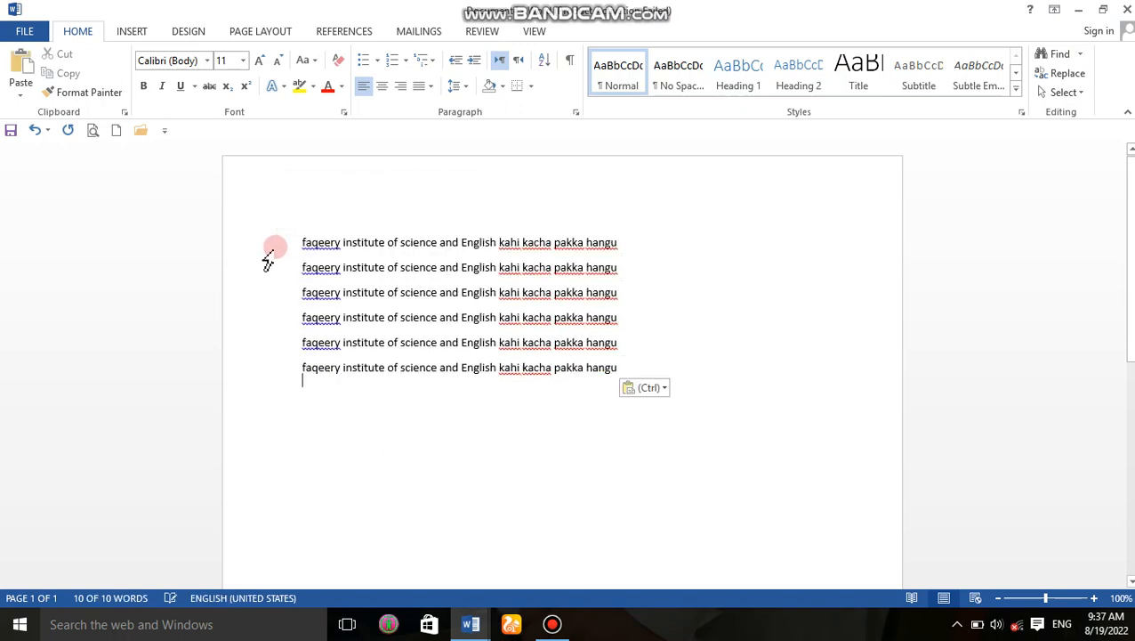
key("ctrl+v")
key("ctrl+v")
Undo the repeated pastes so that only the original sentence remains.
key("ctrl+z")
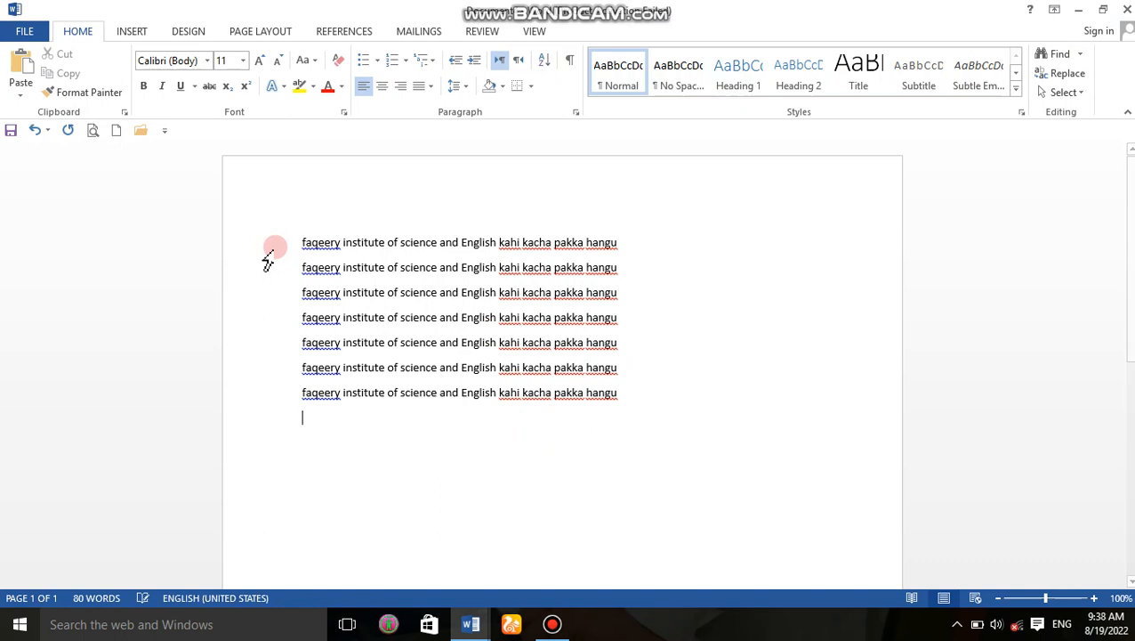
key("ctrl+z")
key("ctrl+z")
key("ctrl+z")
key("ctrl+z")
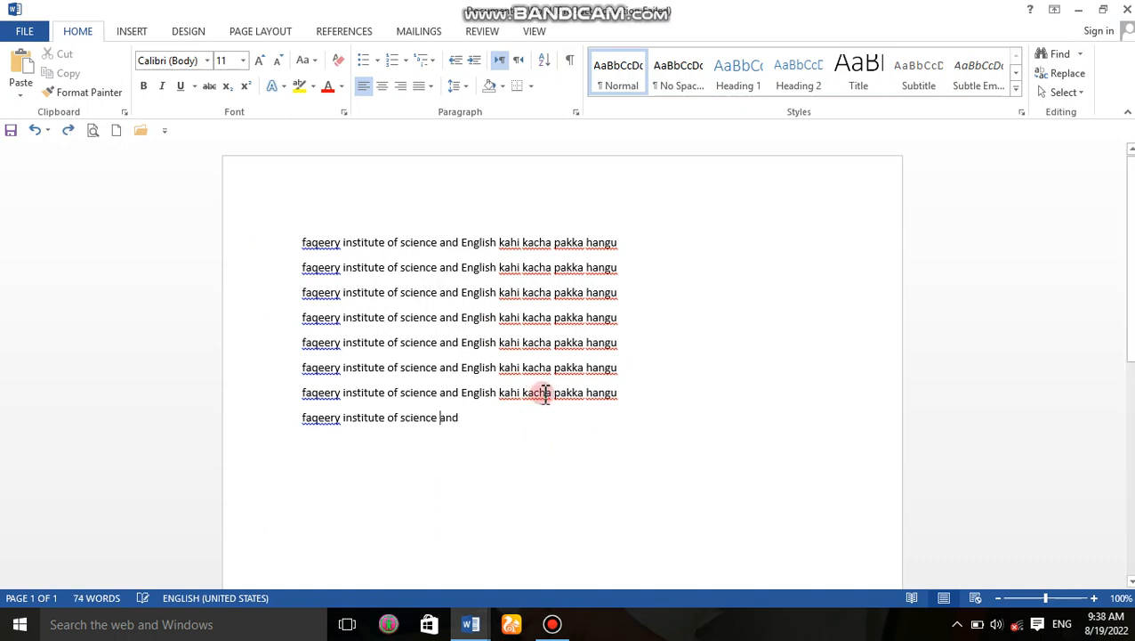
key("ctrl+z")
key("ctrl+z")
key("ctrl+z")
key("ctrl+z")
key("ctrl+z")
key("ctrl+z")
key("ctrl+z")
key("ctrl+z")
key("ctrl+z")
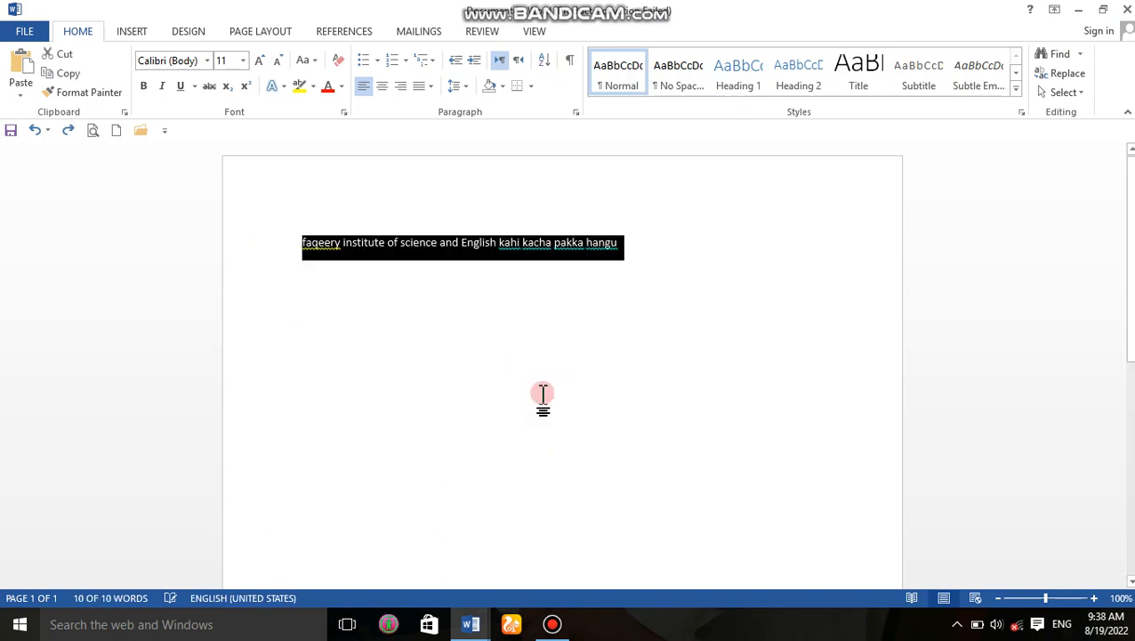
Paste one copy of the sentence directly after the original, removing the extra pasted lines and the blank line below.
left_click(625, 240)
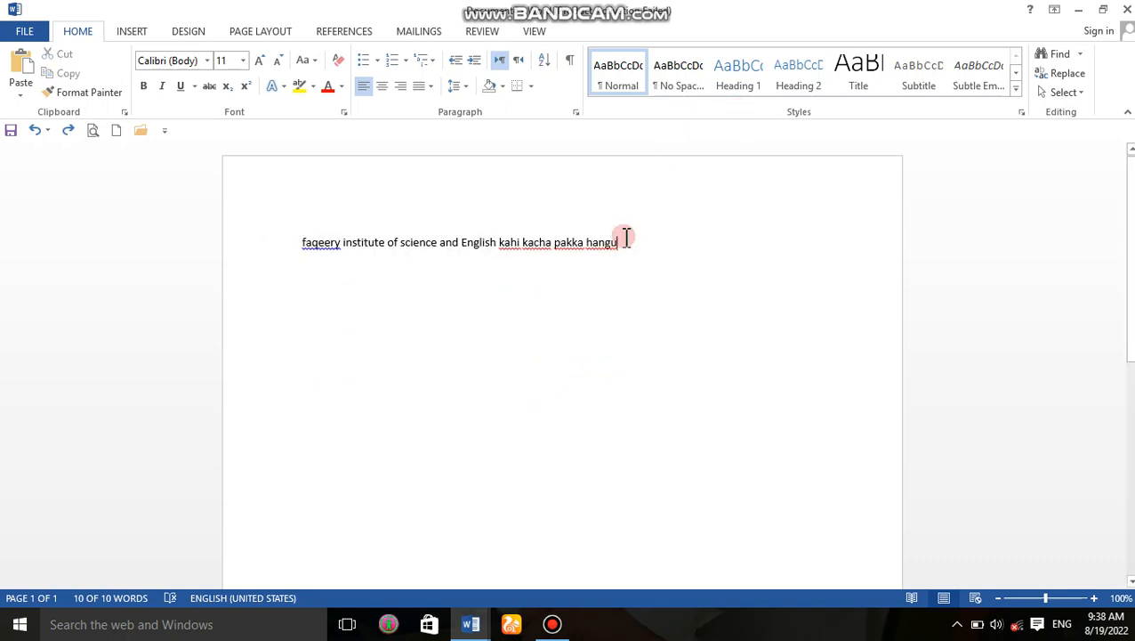
key("ctrl+v")
key("ctrl+v")
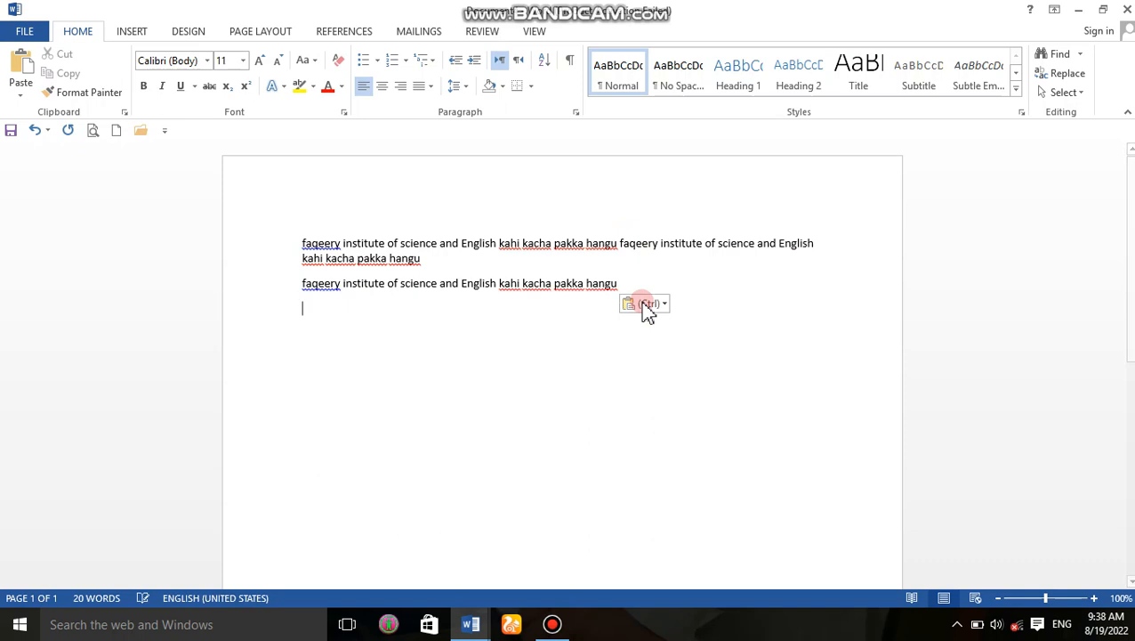
key("ctrl+v")
left_click(632, 287)
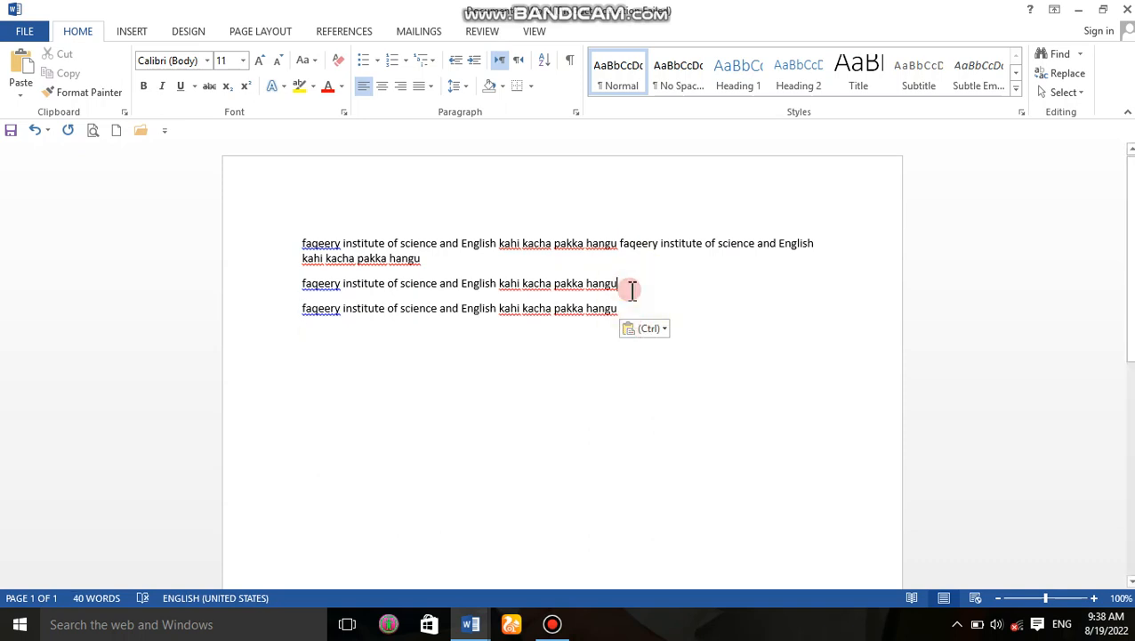
key("ctrl+z")
key("ctrl+z")
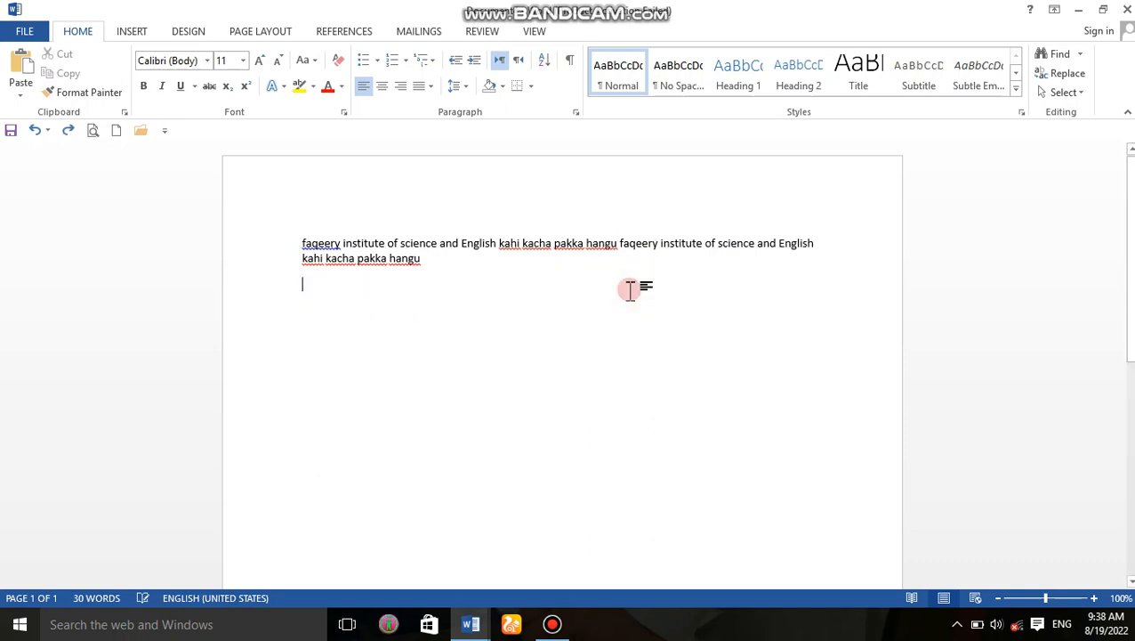
key("BackSpace")
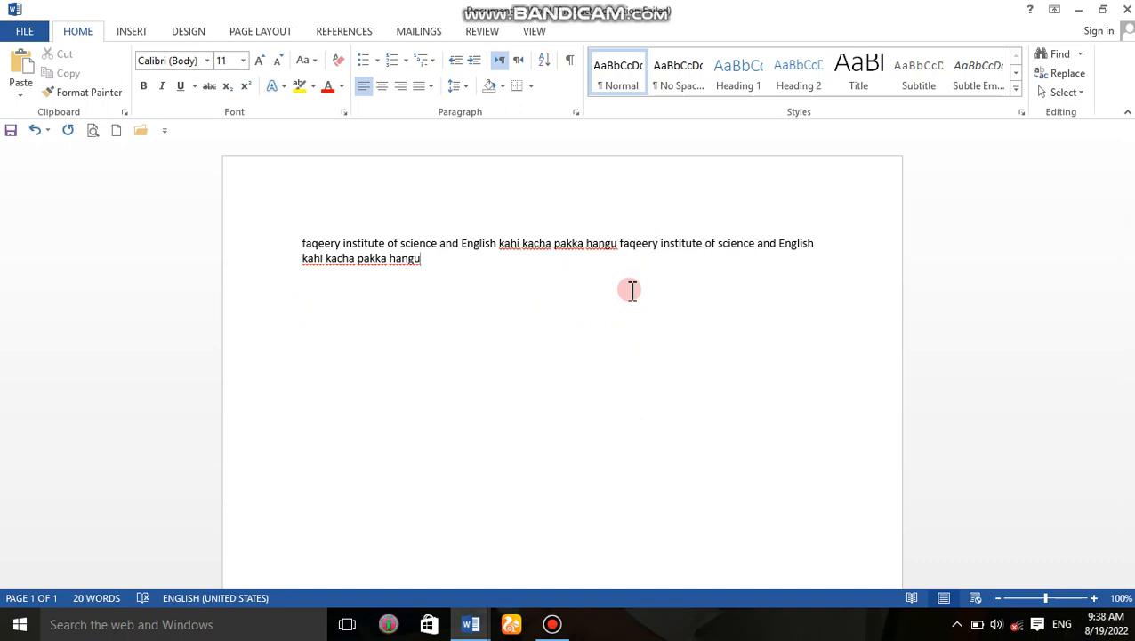
Extend the paragraph to 13 lines with repeated copies of the sentence, removing the trailing paragraph breaks and the last word.
key("ctrl+v")
key("ctrl+v")
key("ctrl+v")
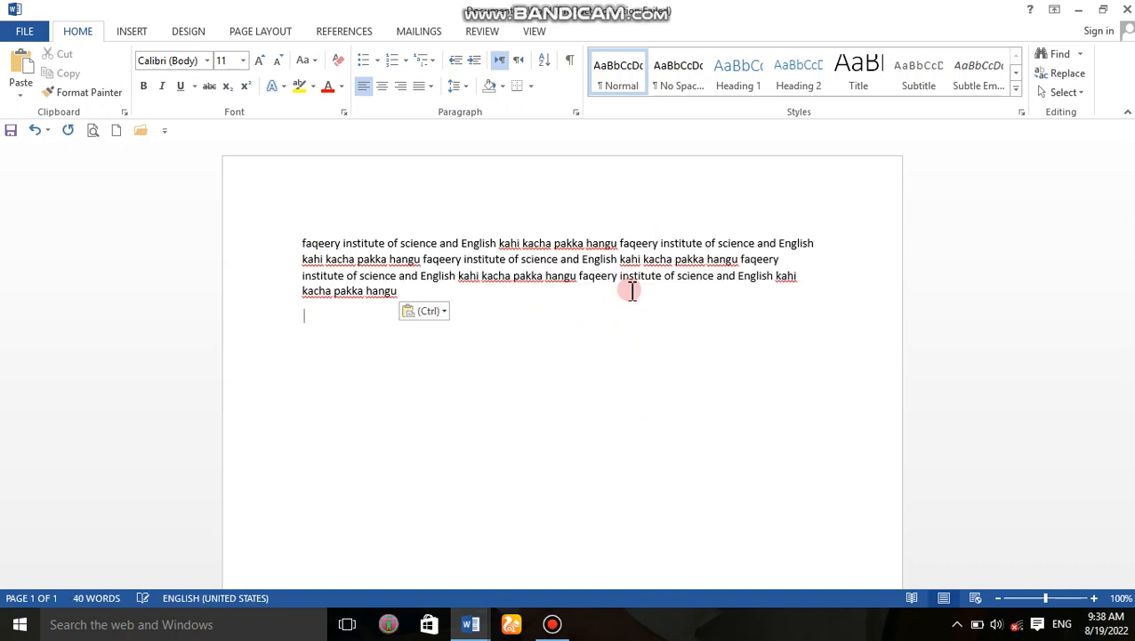
key("BackSpace")
key("ctrl+v")
key("ctrl+v")
key("ctrl+v")
key("Return")
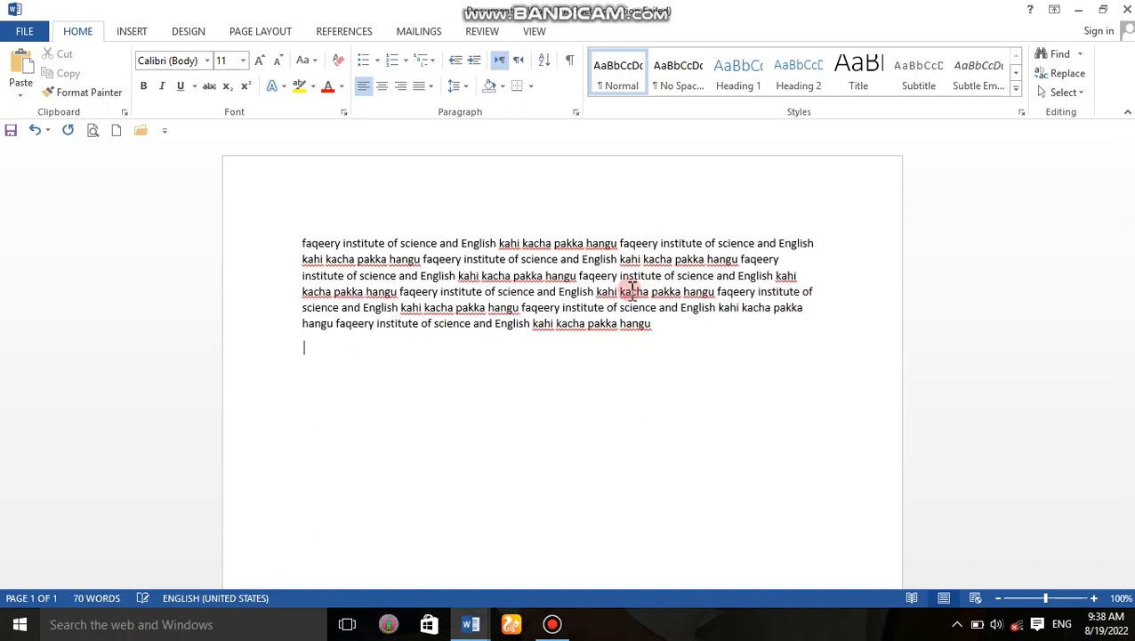
key("BackSpace")
key("ctrl+v")
key("ctrl+v")
key("ctrl+v")
key("ctrl+v")
key("ctrl+v")
key("ctrl+v")
key("ctrl+v")
key("ctrl+v")
key("ctrl+v")
key("ctrl+v")
key("ctrl+v")
key("ctrl+BackSpace")
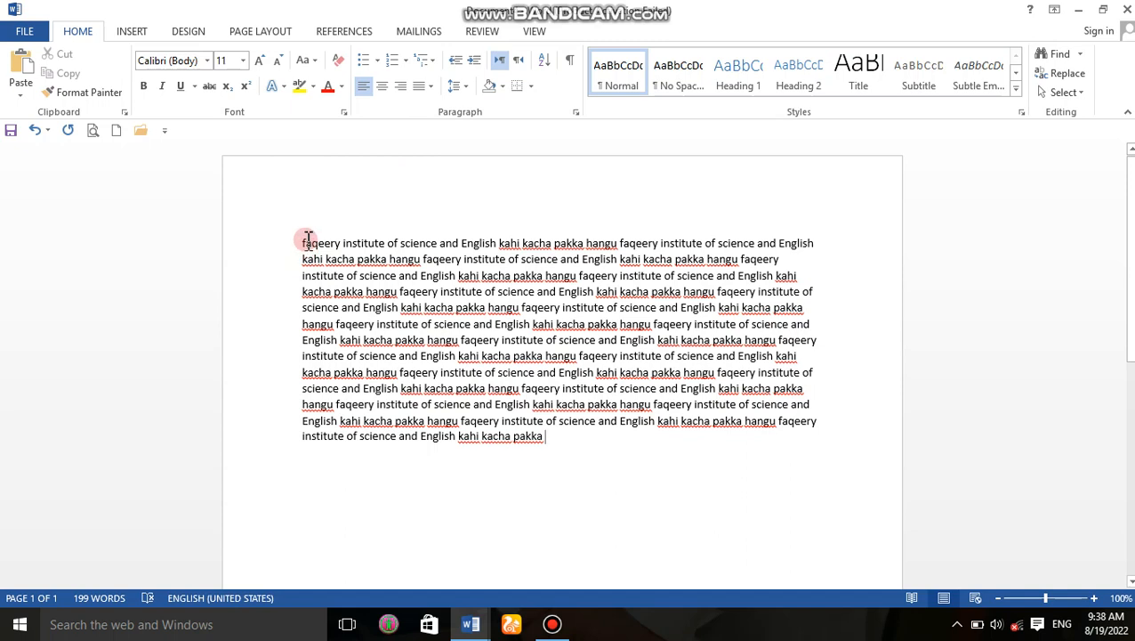
Preview the Dropped drop cap on the paragraph's first letter and close the choices without applying it.
left_click_drag(308, 242, 298, 250)
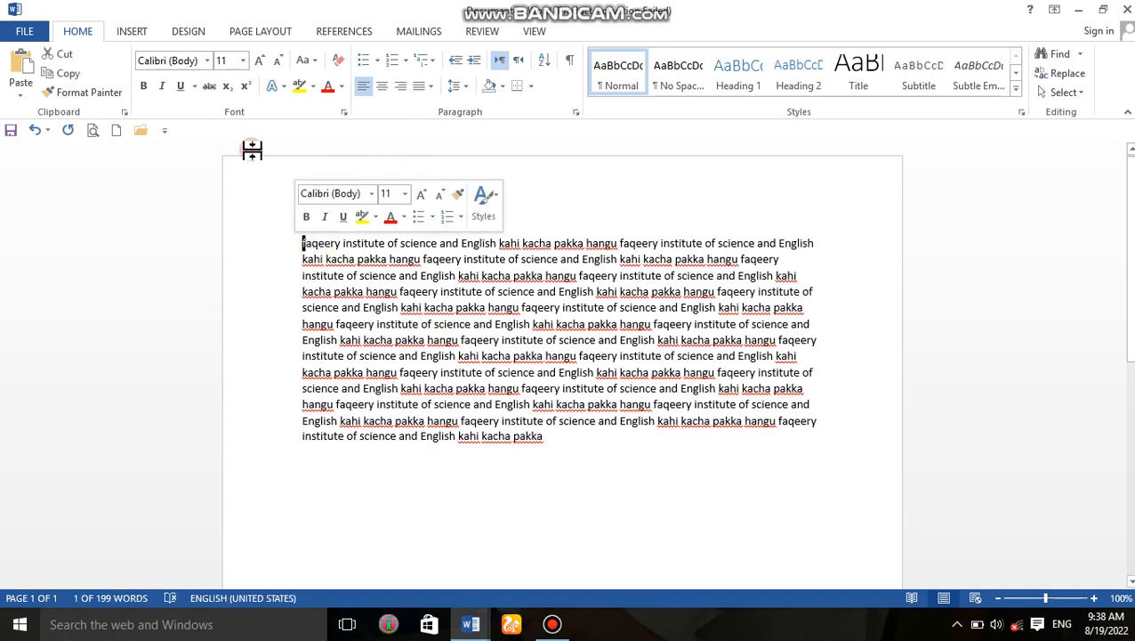
left_click(324, 259)
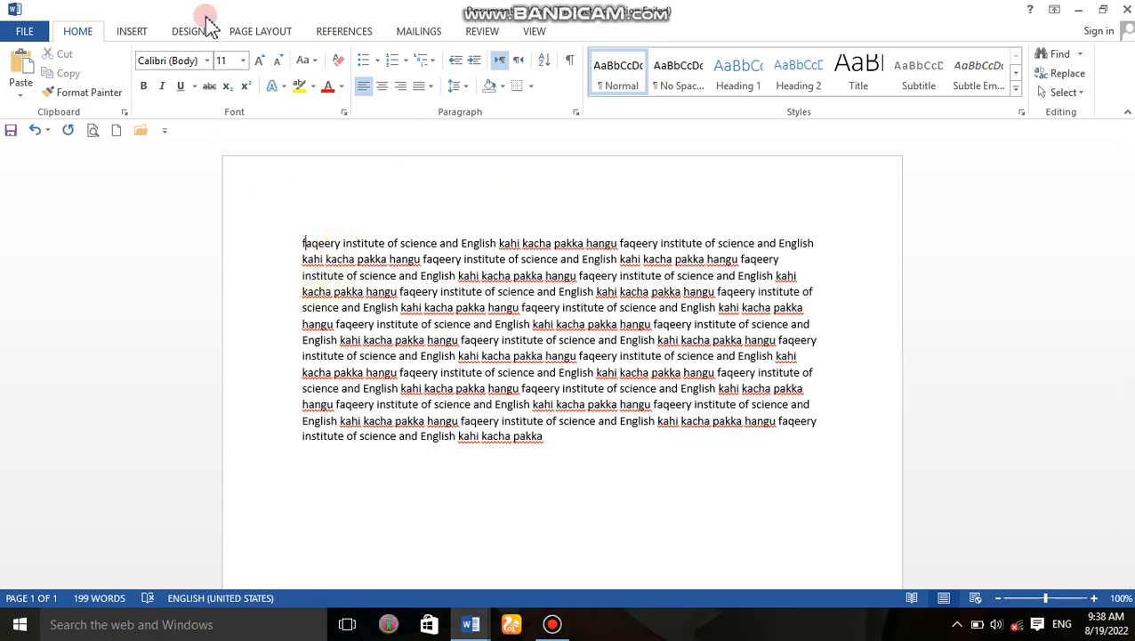
left_click(125, 32)
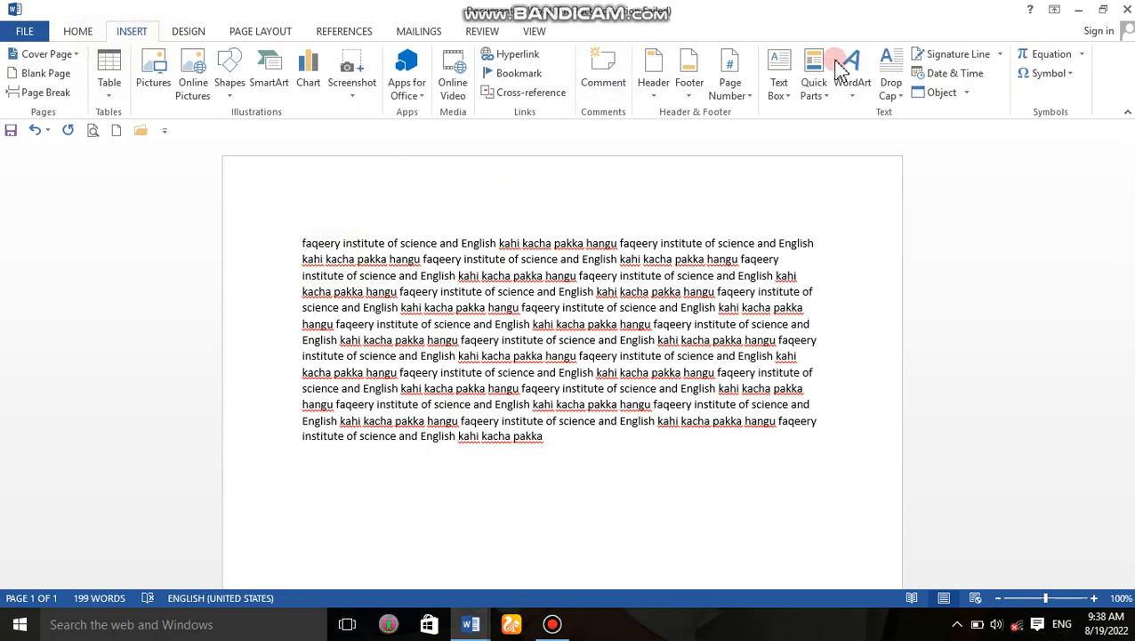
left_click(894, 98)
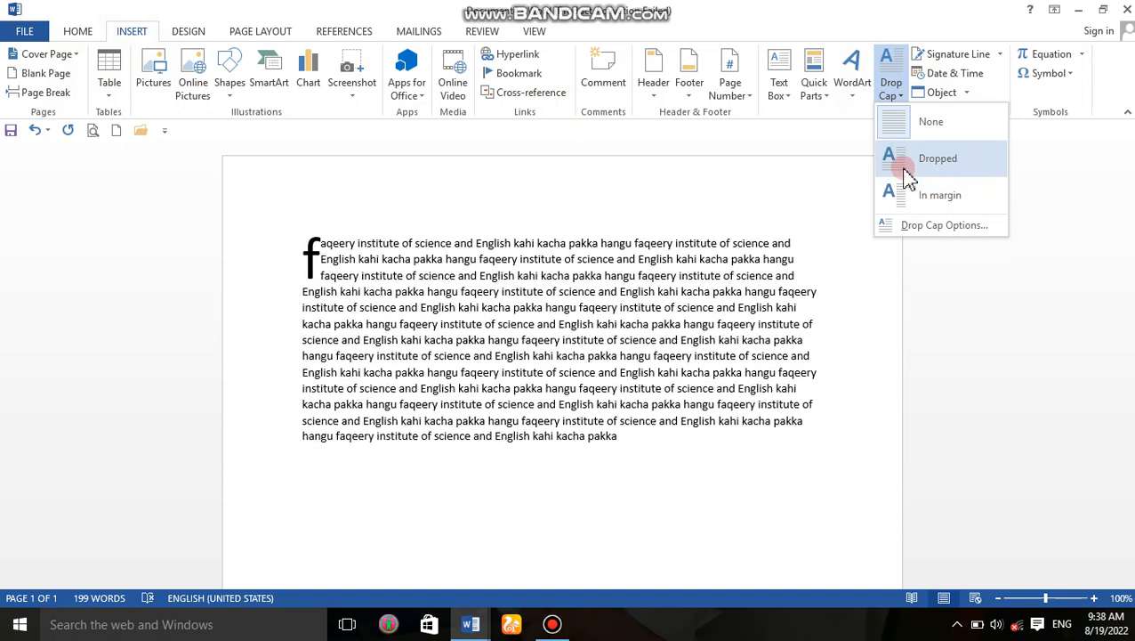
left_click(799, 204)
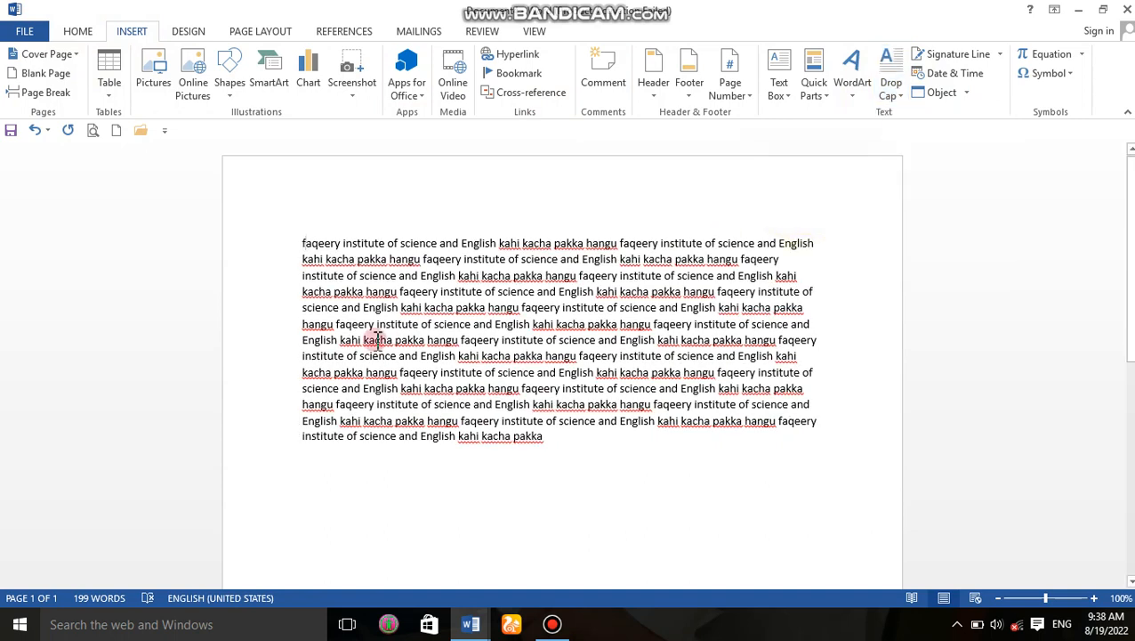
Replace the lowercase first letter of the paragraph with a capital F.
key("Delete")
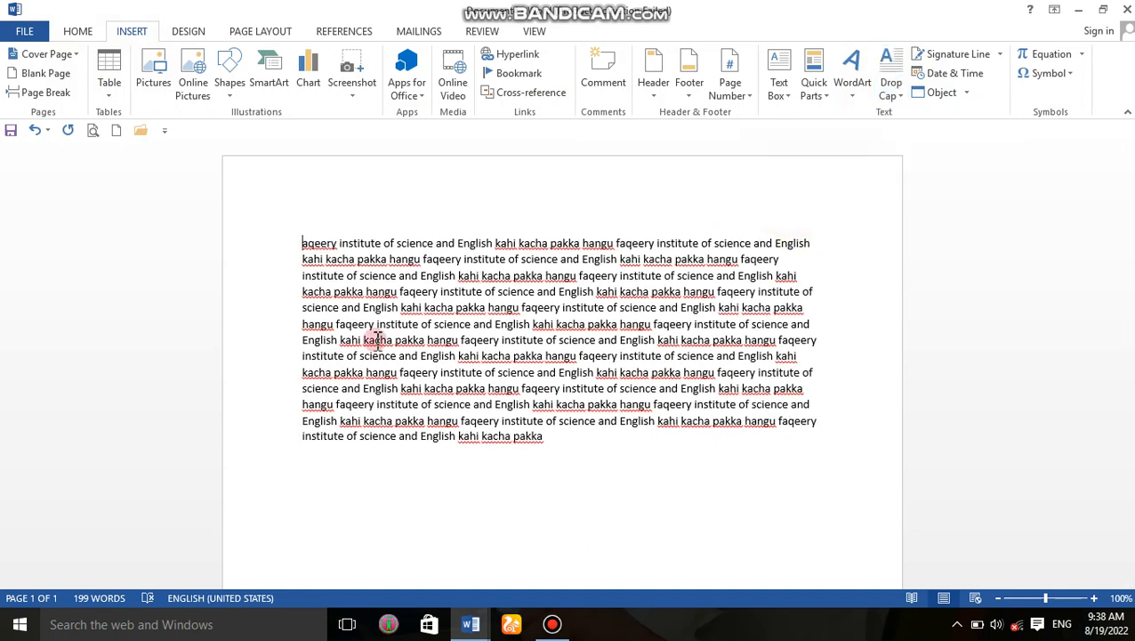
type("F")
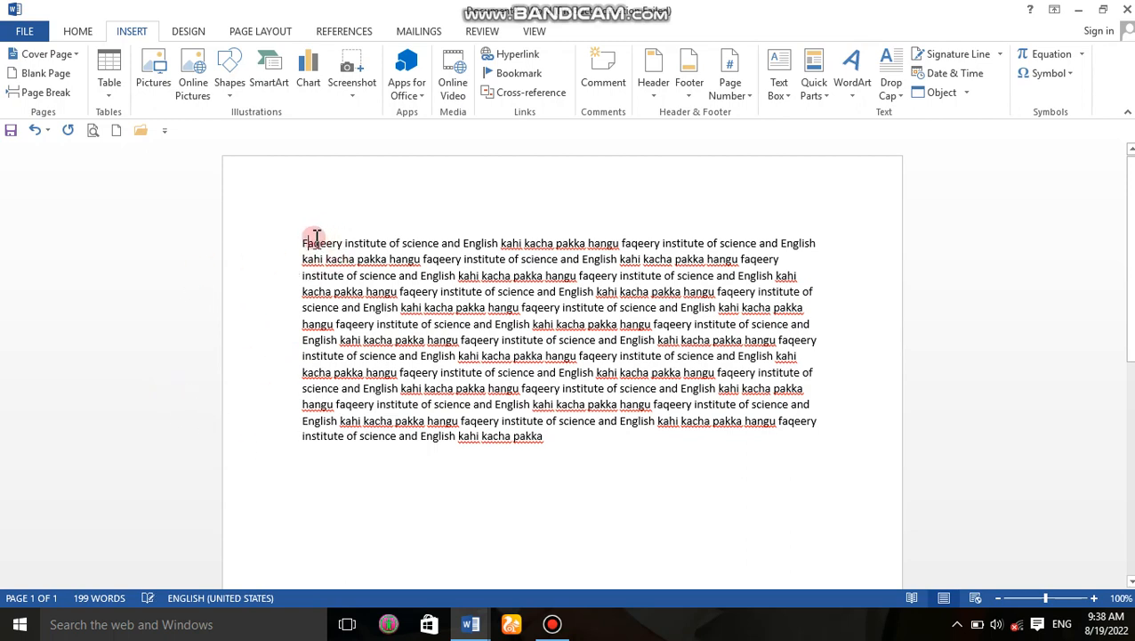
left_click_drag(309, 248, 300, 253)
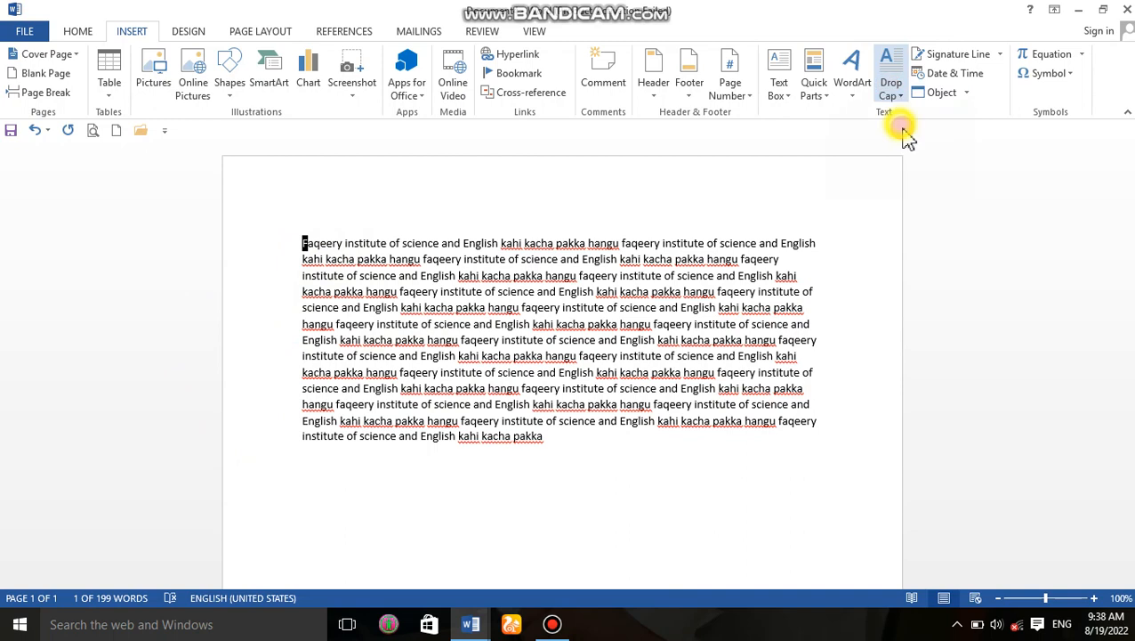
left_click(892, 89)
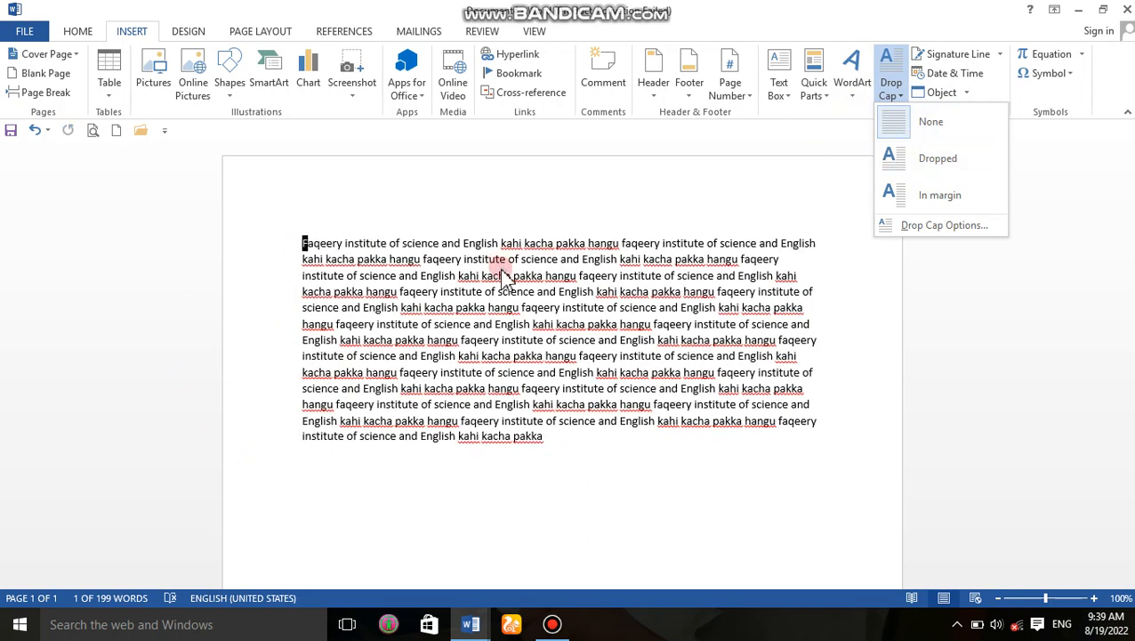
left_click(336, 242)
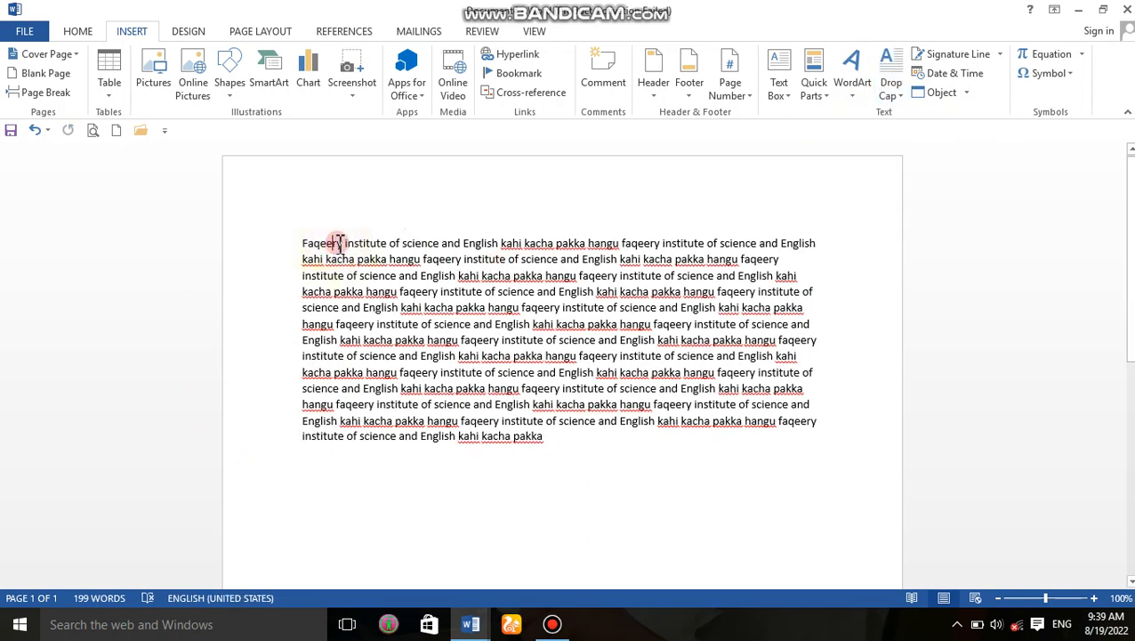
Apply a Dropped drop cap spanning 5 lines to the paragraph's first letter and place the cursor at the end of the paragraph.
left_click(897, 96)
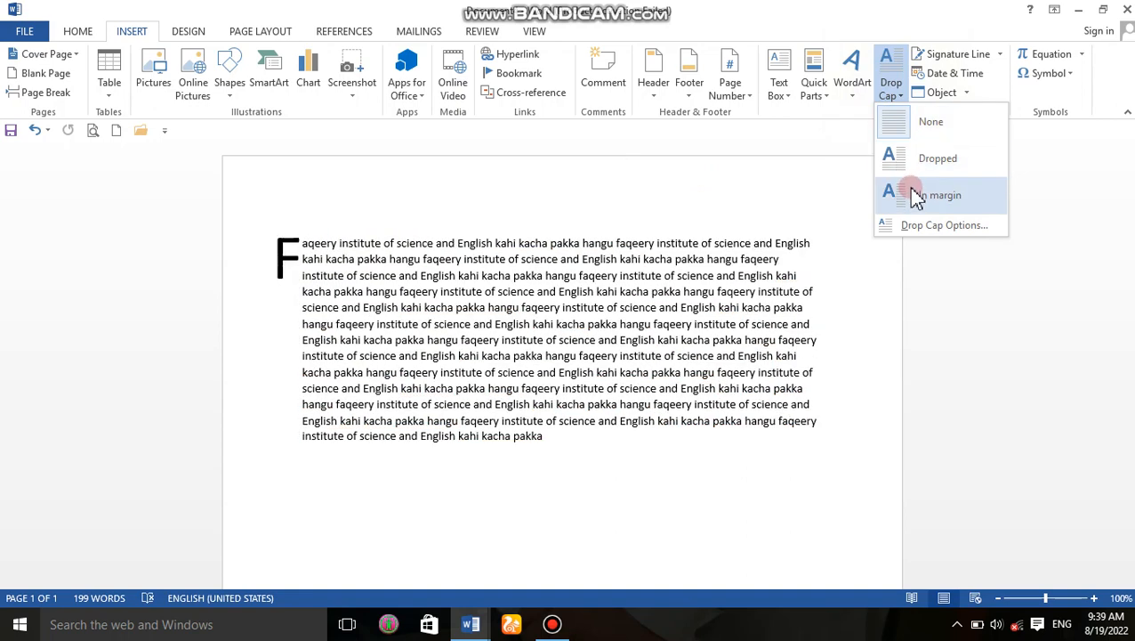
left_click(919, 226)
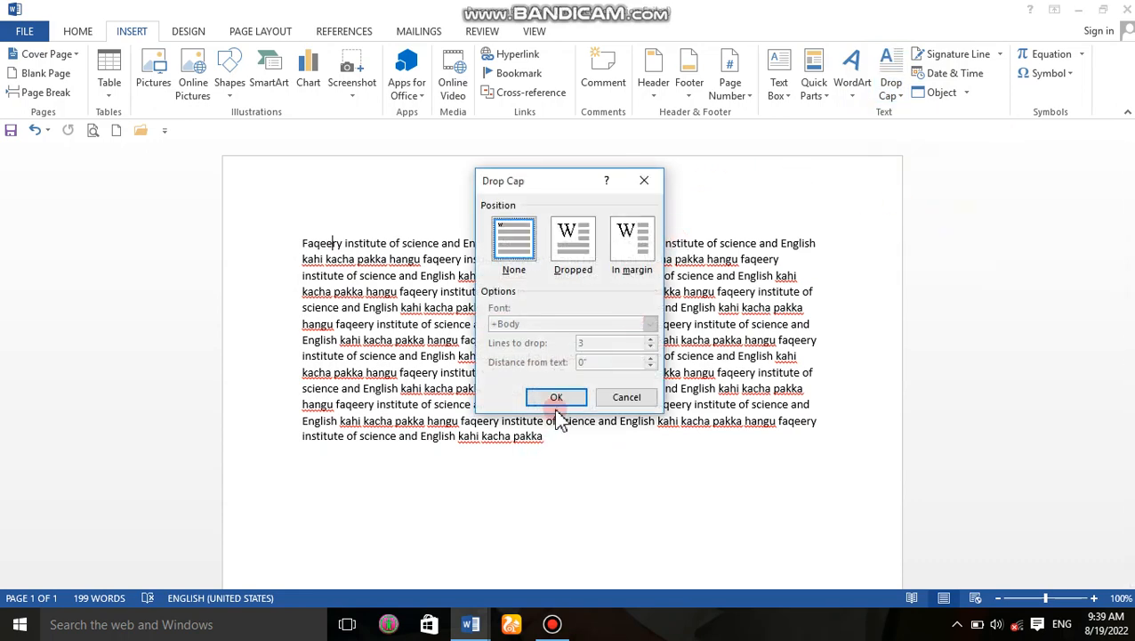
left_click(574, 269)
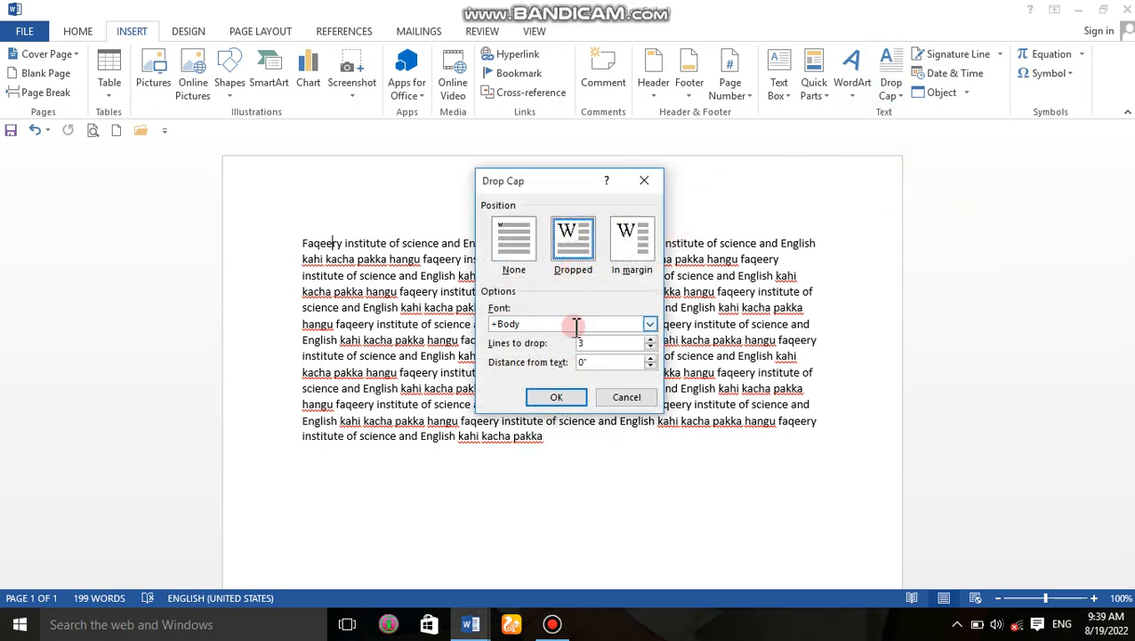
left_click(635, 238)
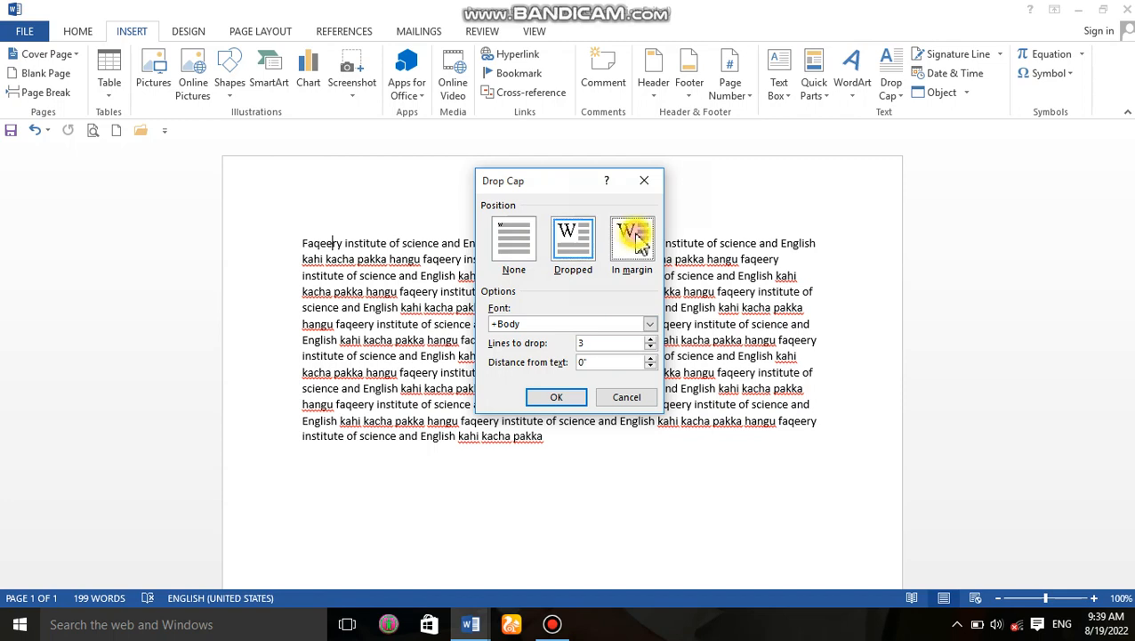
left_click(575, 244)
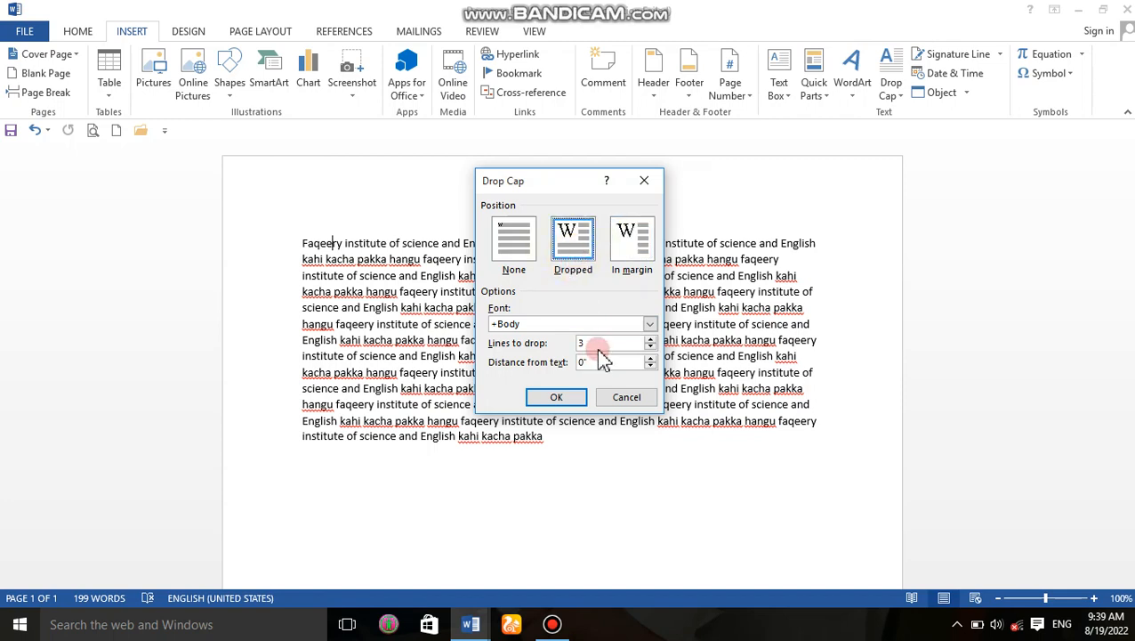
left_click(599, 344)
key("BackSpace")
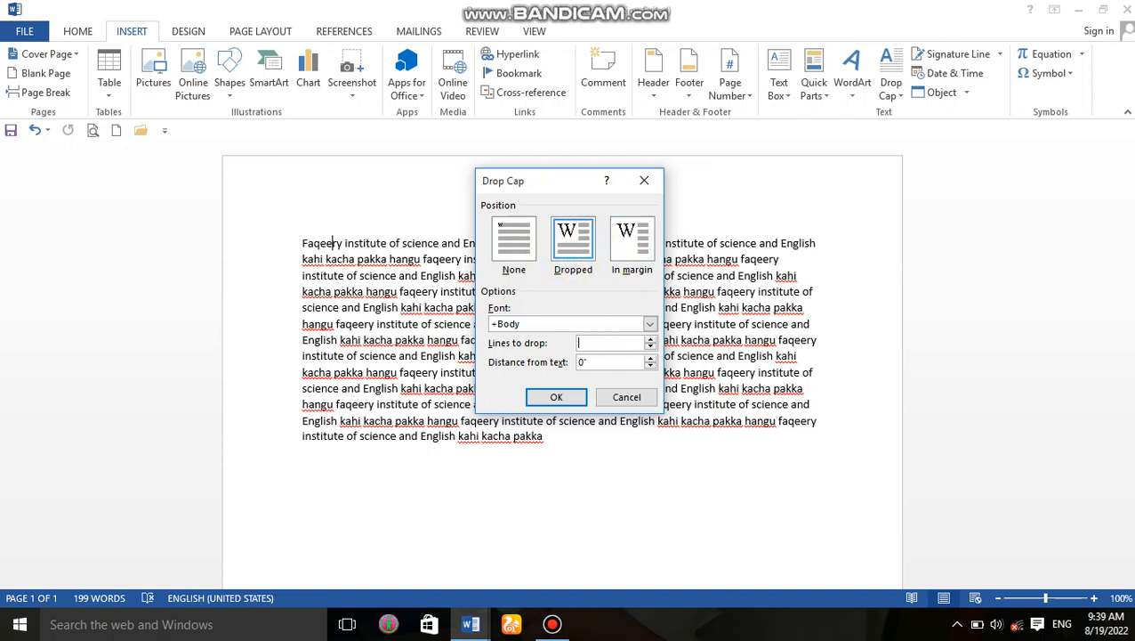
left_click(577, 396)
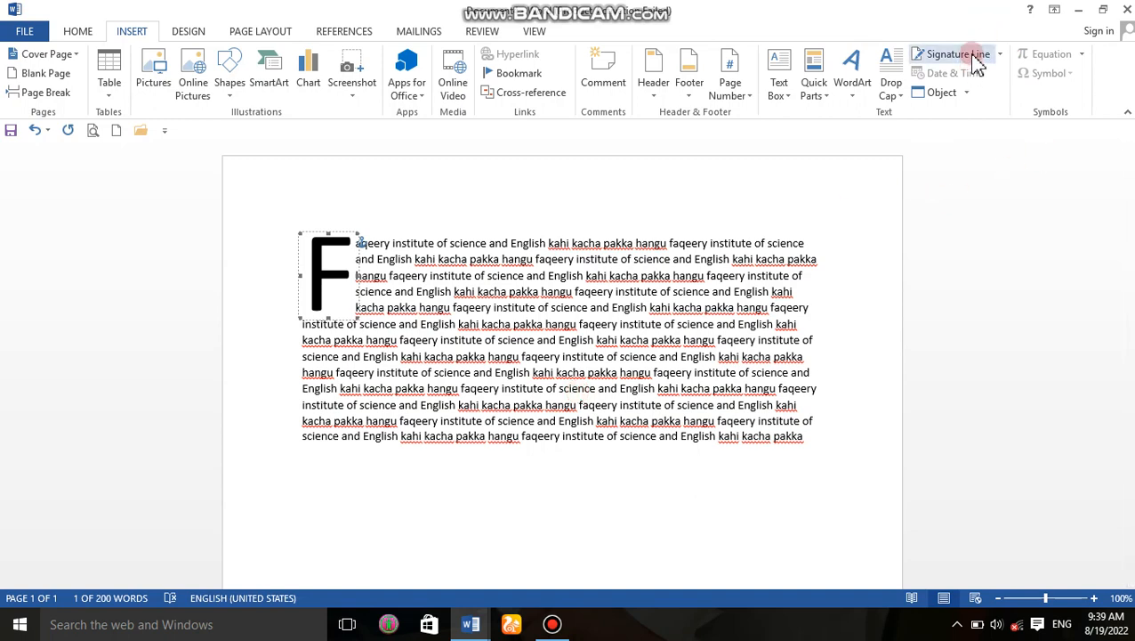
left_click(803, 421)
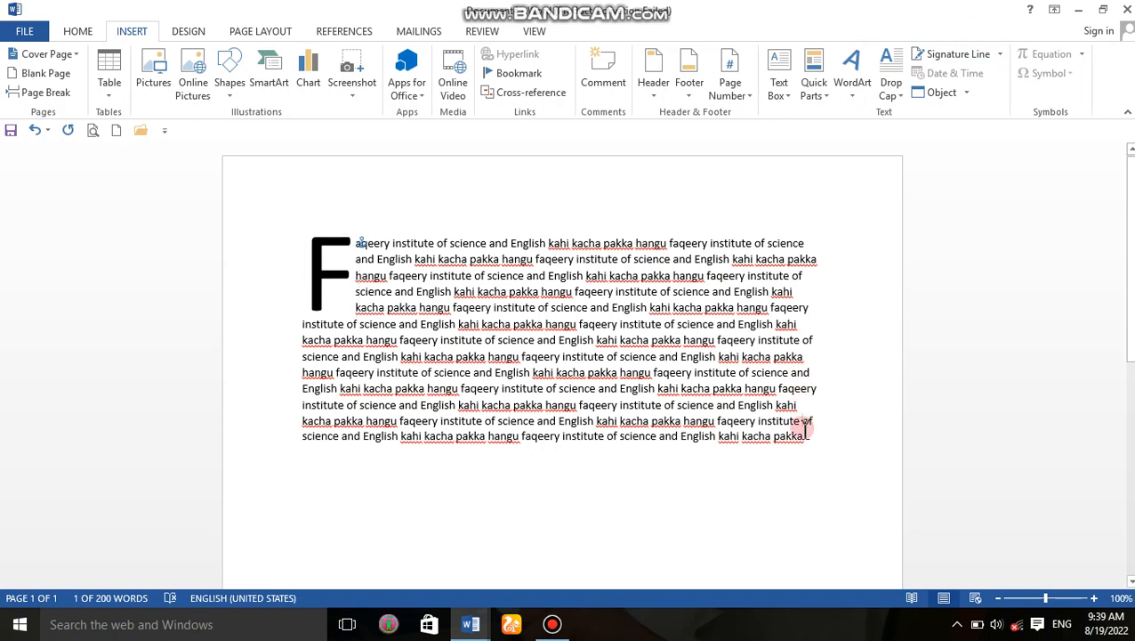
left_click(804, 436)
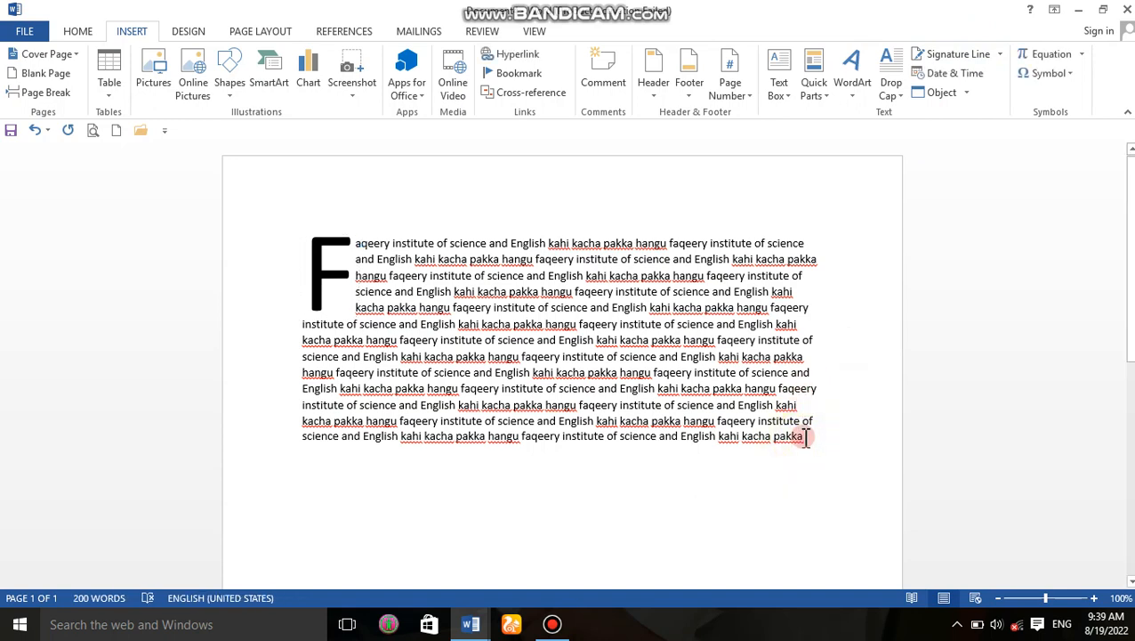